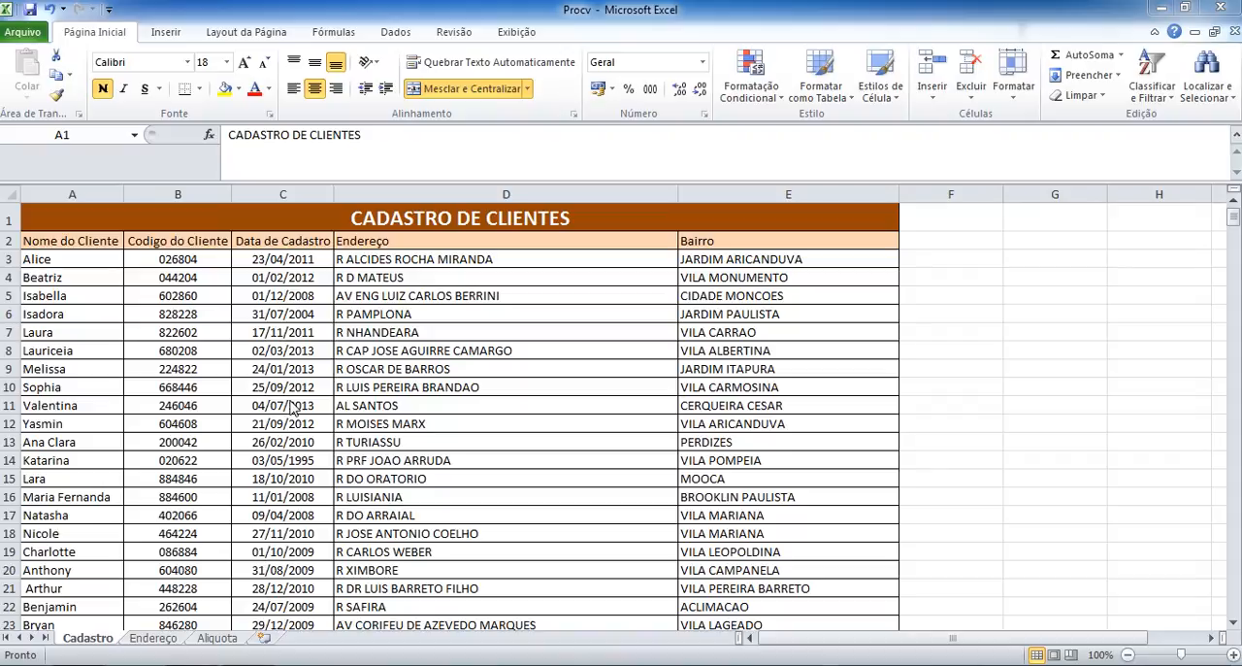
Examine the columns of the Cadastro sheet and their headings, from Nome do Cliente through Bairro.
left_click(284, 194)
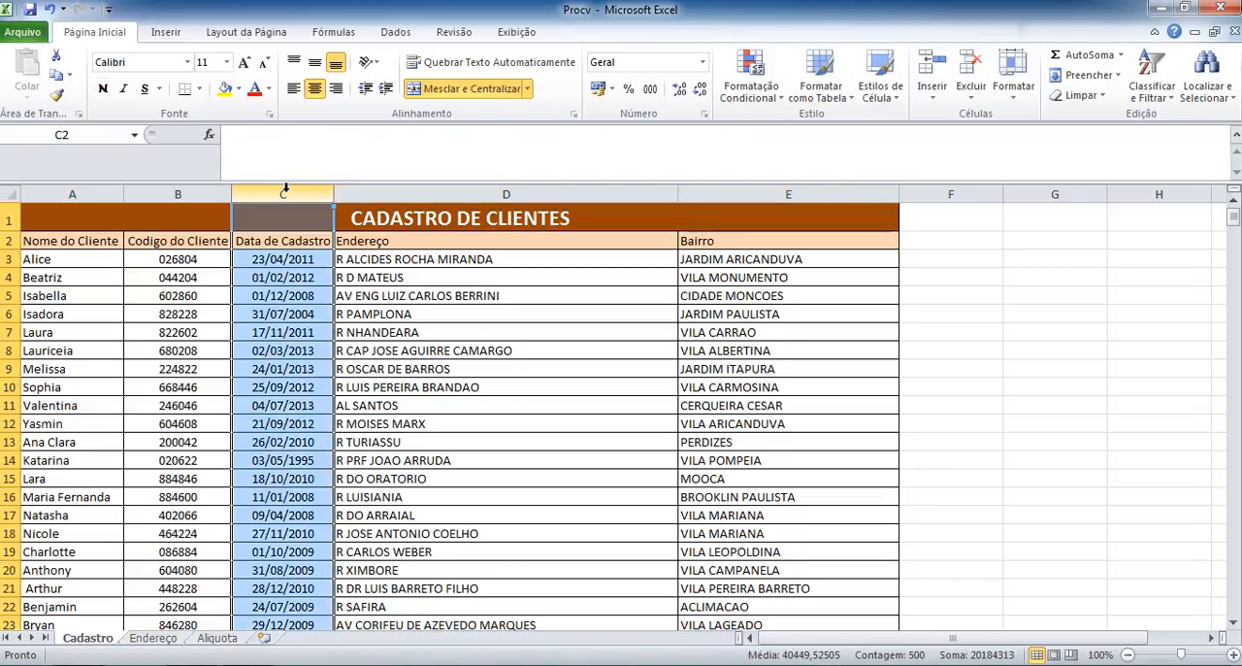
left_click(177, 190)
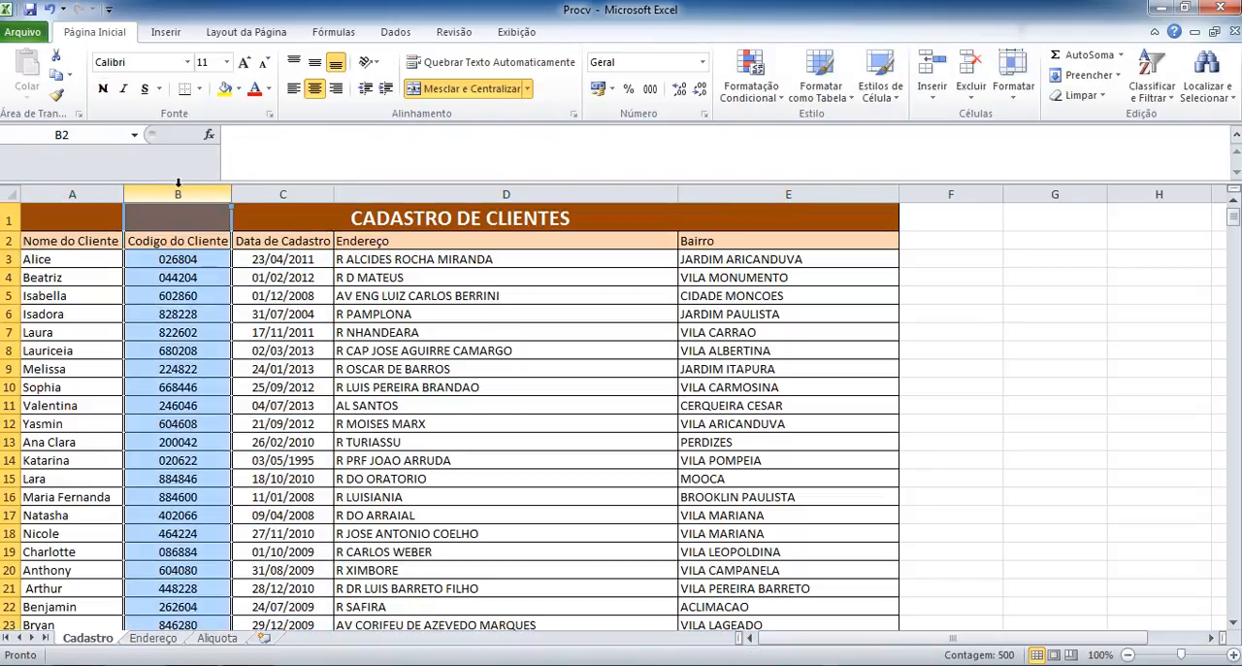
left_click(274, 194)
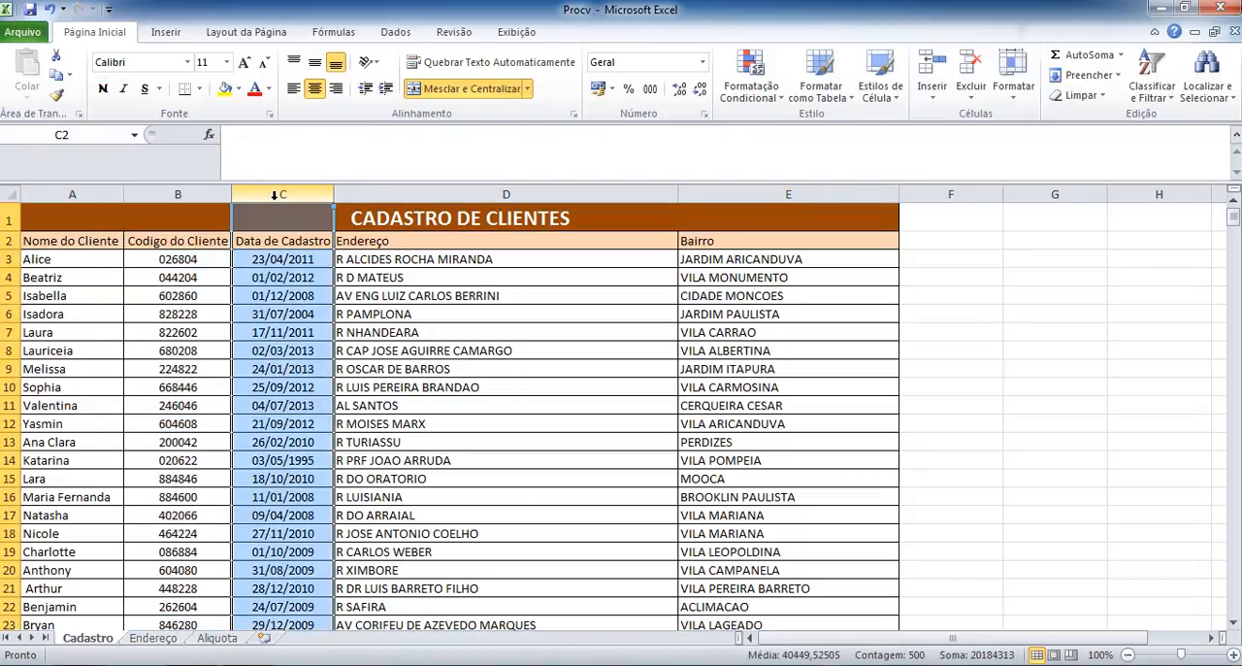
left_click(293, 391)
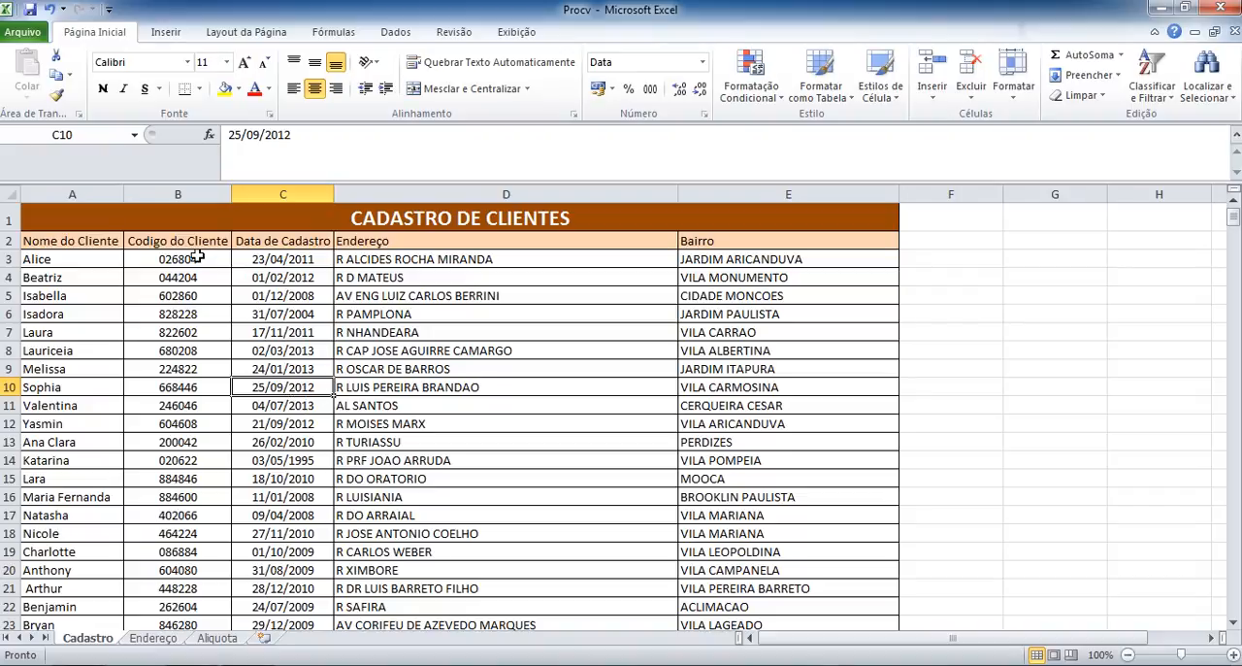
left_click(61, 245)
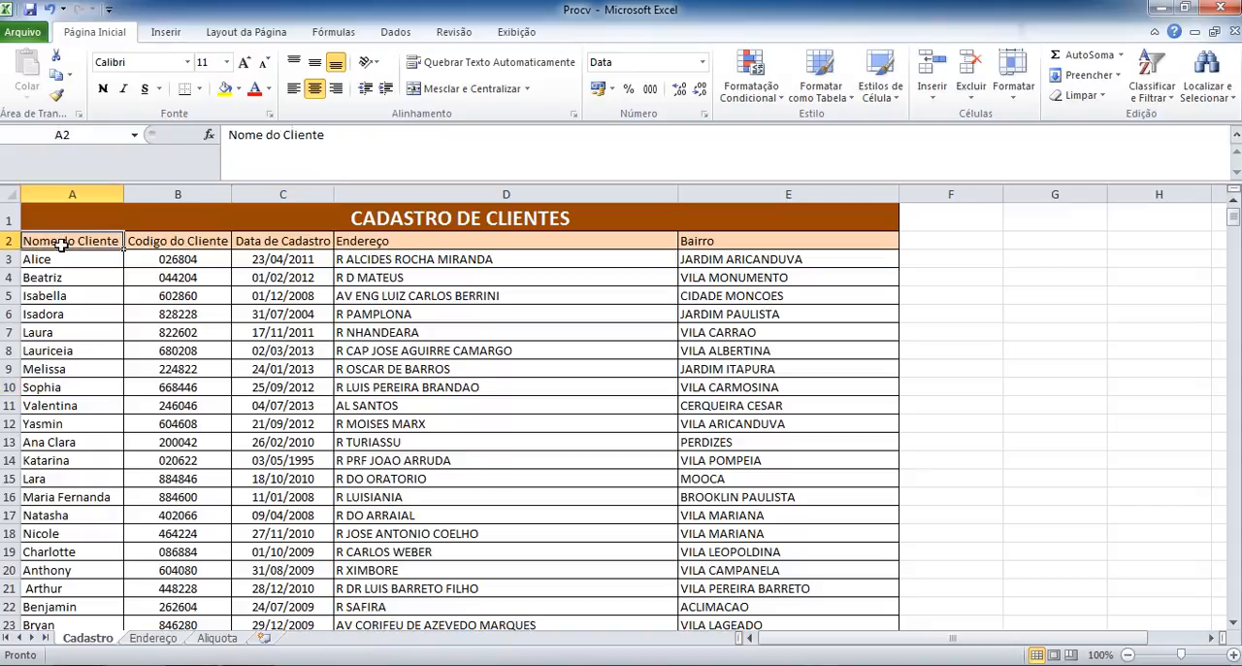
left_click(168, 242)
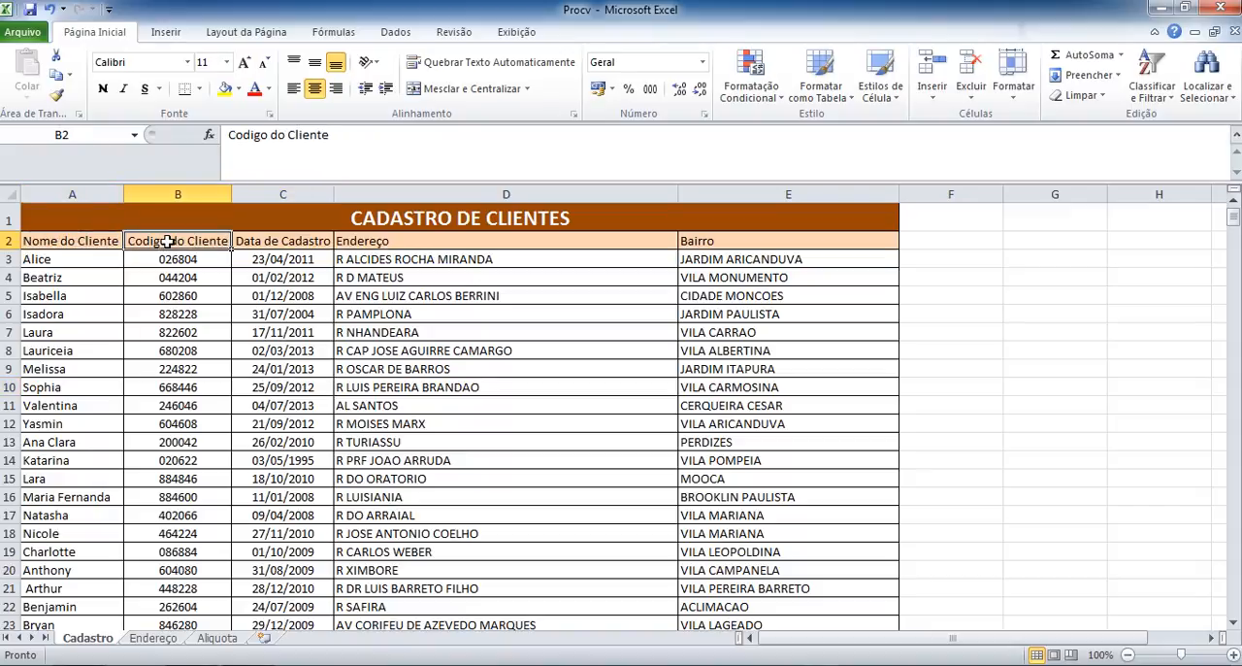
key("Right")
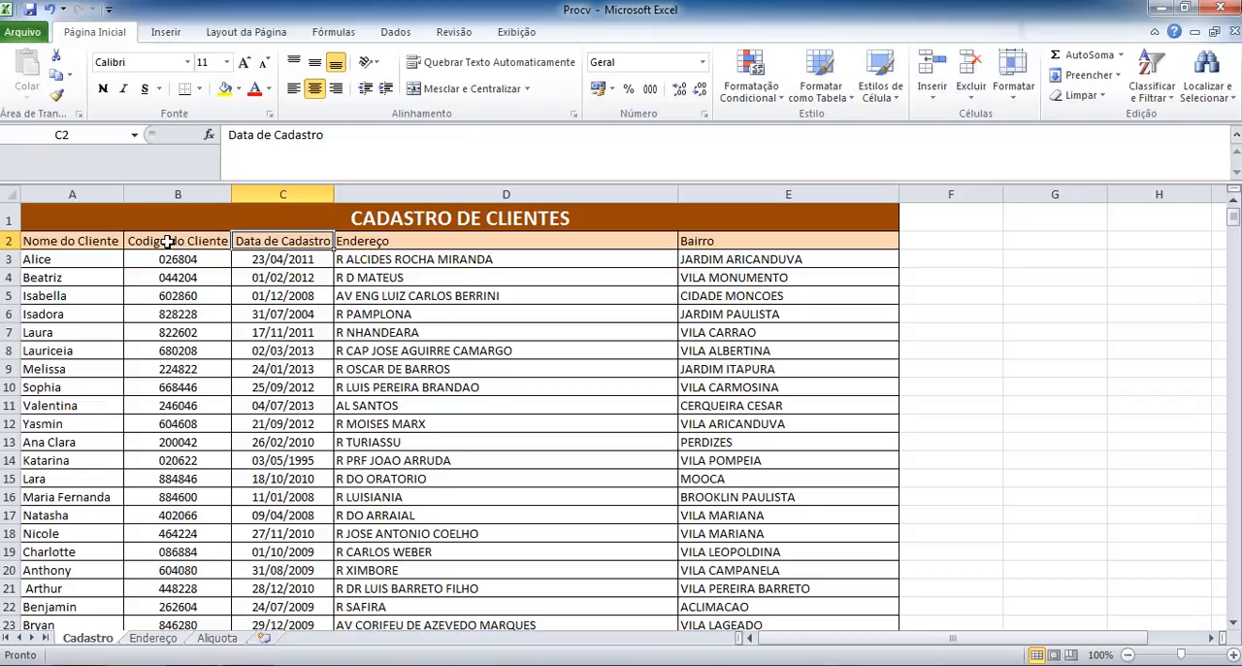
key("Right")
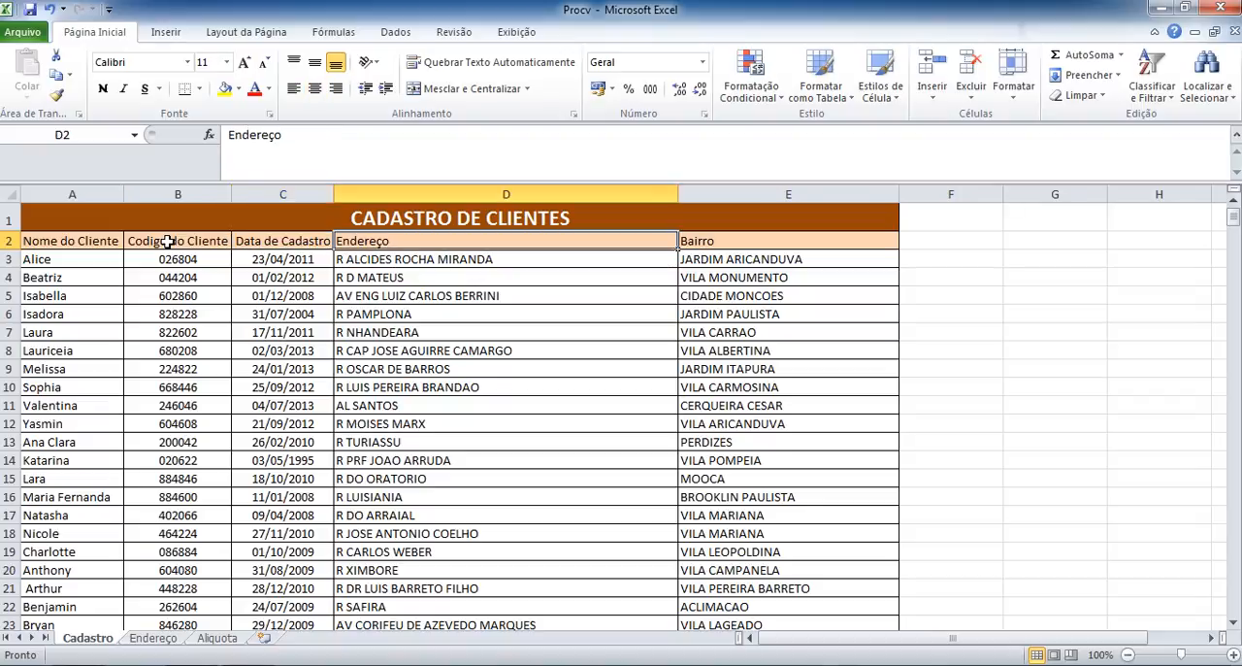
key("Right")
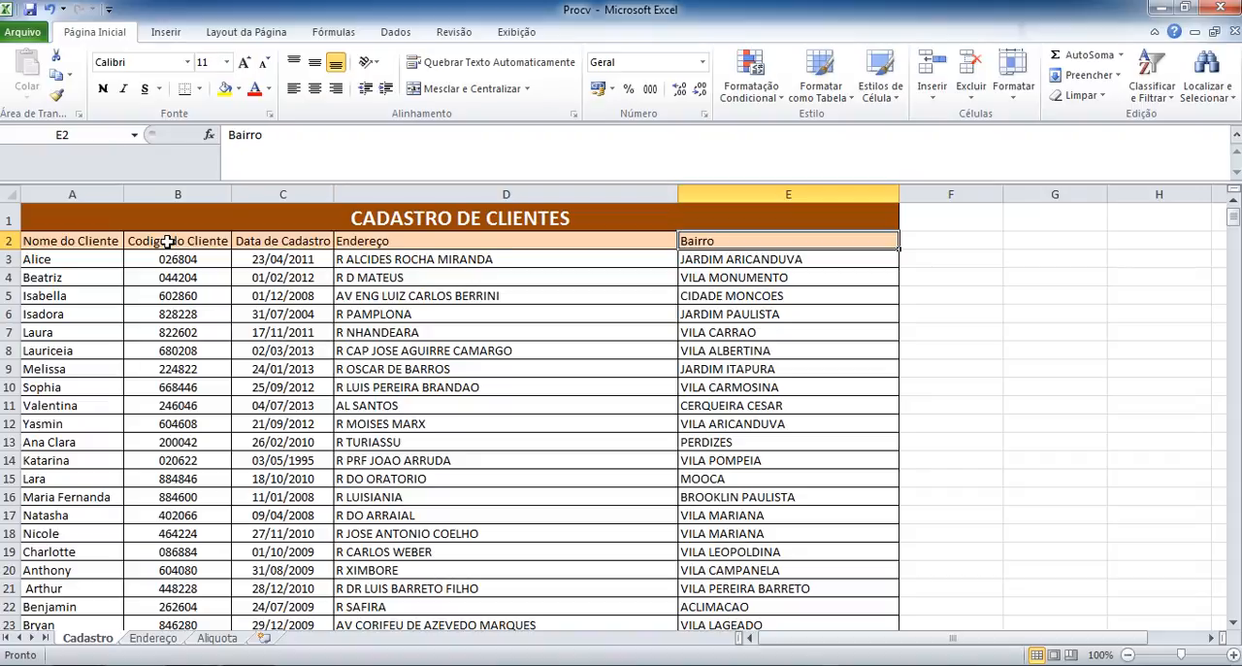
key("Left")
key("Left")
key("Left")
key("Left")
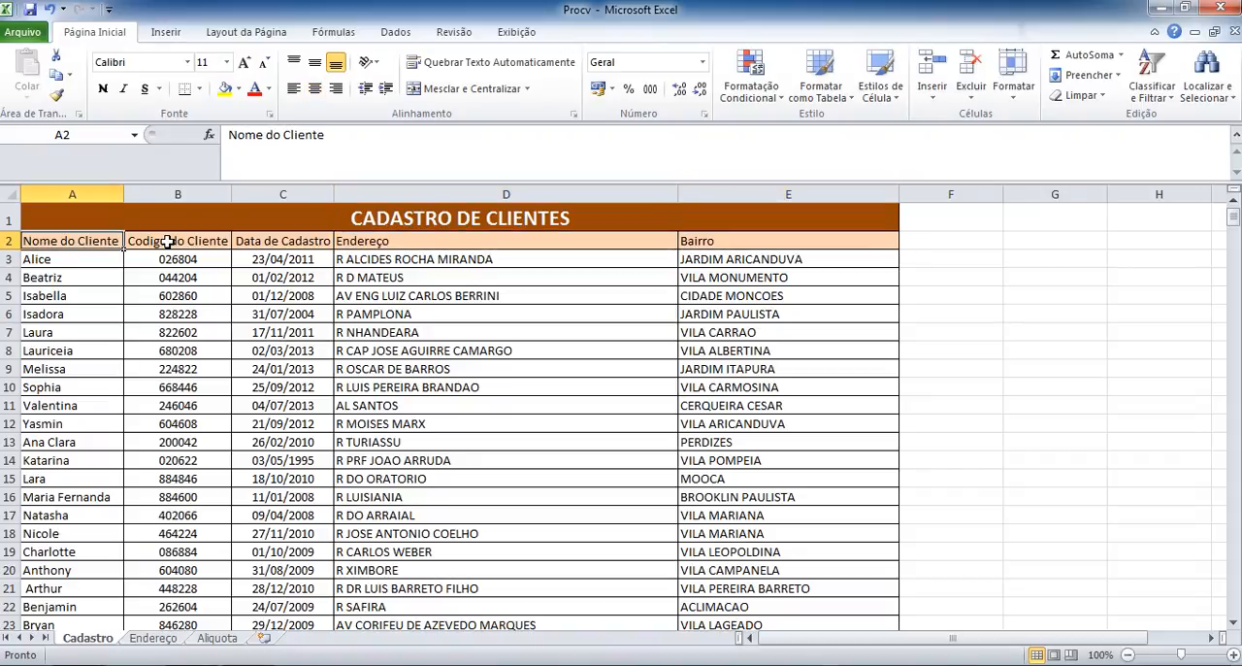
Look through the client records down the Nome do Cliente column, and return to the start of the Cadastro sheet.
key("Down")
key("Down")
key("Down")
key("Down")
key("Down")
key("Down")
key("Down")
key("Down")
key("Down")
key("Down")
key("Down")
key("Down")
key("Down")
key("Down")
key("Down")
key("Down")
key("Down")
key("Down")
key("Down")
key("Down")
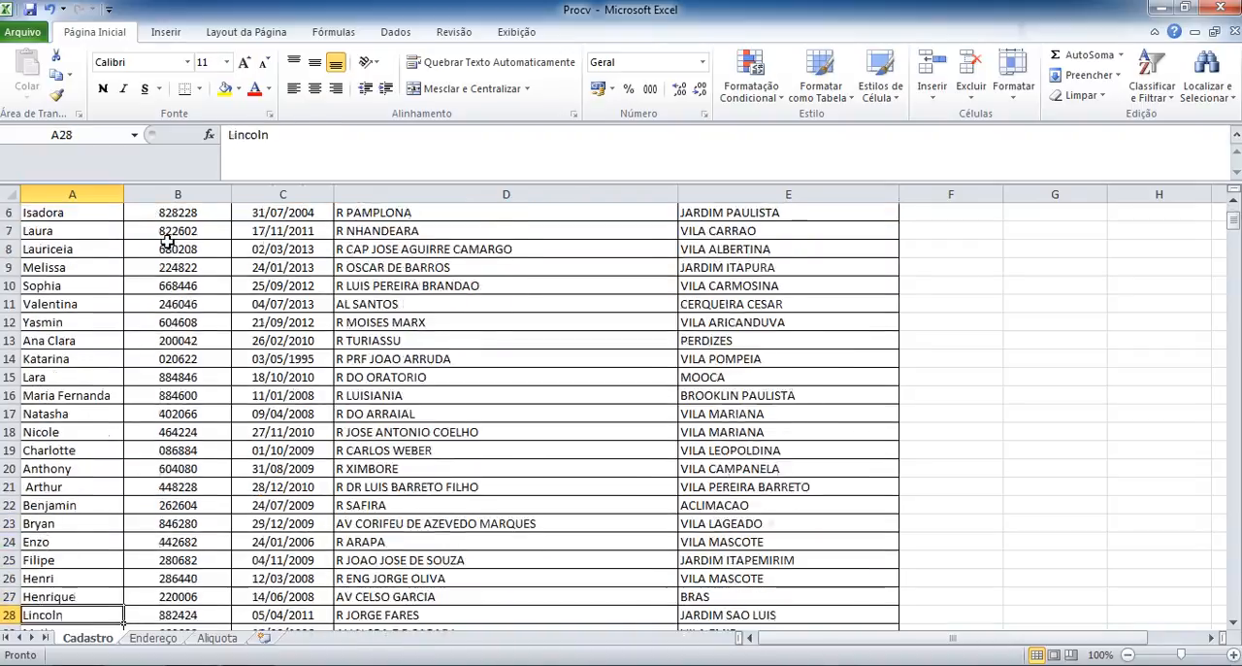
key("Down")
key("Down")
key("Down")
key("Down")
key("Down")
key("Down")
key("Down")
key("Down")
key("Down")
key("Down")
key("Down")
key("Down")
key("Down")
key("Down")
key("Down")
key("Down")
key("Down")
key("Down")
key("Down")
key("Down")
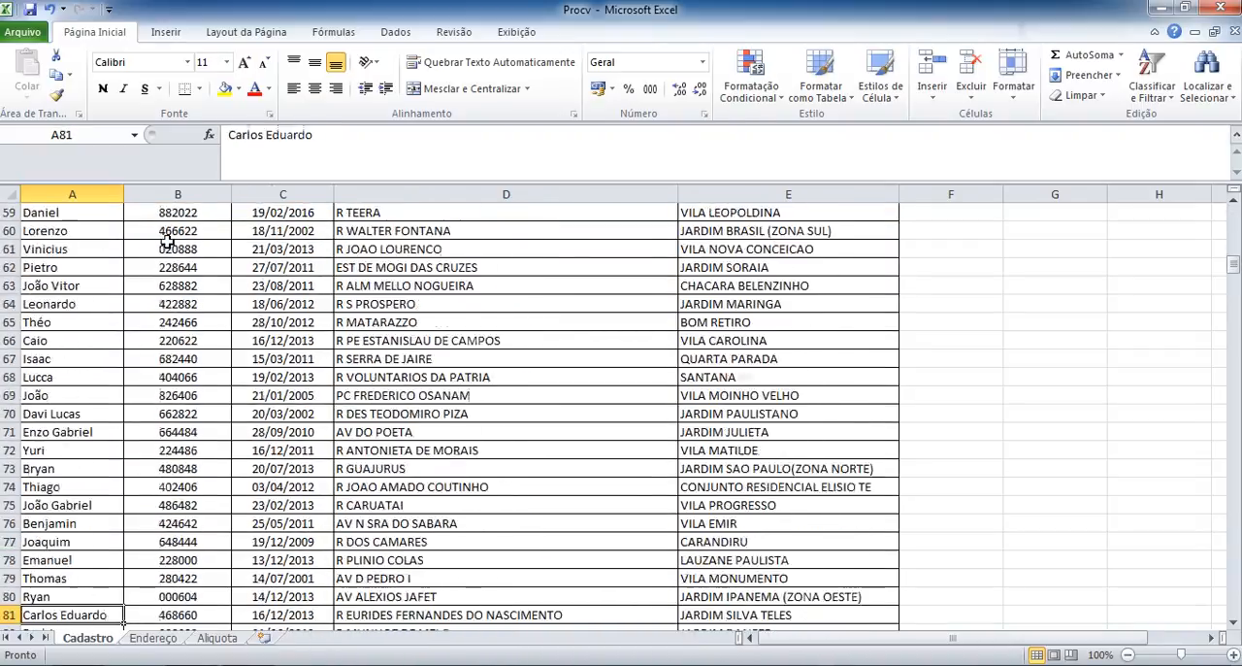
key("Down")
key("Down")
key("Down")
key("Down")
key("Down")
key("Down")
key("Down")
key("Down")
key("Down")
key("Down")
key("Down")
key("Down")
key("Down")
key("Down")
key("Down")
key("Down")
key("Down")
key("Down")
key("Down")
key("Down")
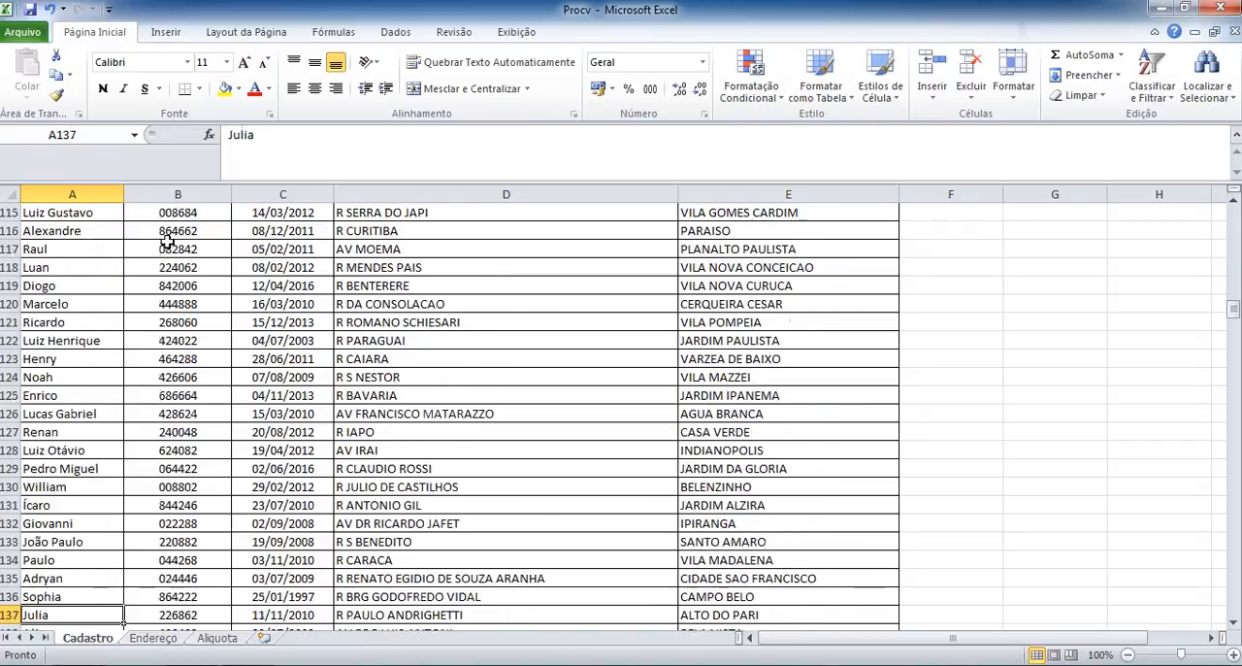
key("Down")
key("Down")
key("Down")
key("Down")
key("Down")
key("Down")
key("Down")
key("Down")
key("Down")
key("Down")
key("Down")
key("Down")
key("Down")
key("Down")
key("Down")
key("Down")
key("Down")
key("Down")
key("Down")
key("Down")
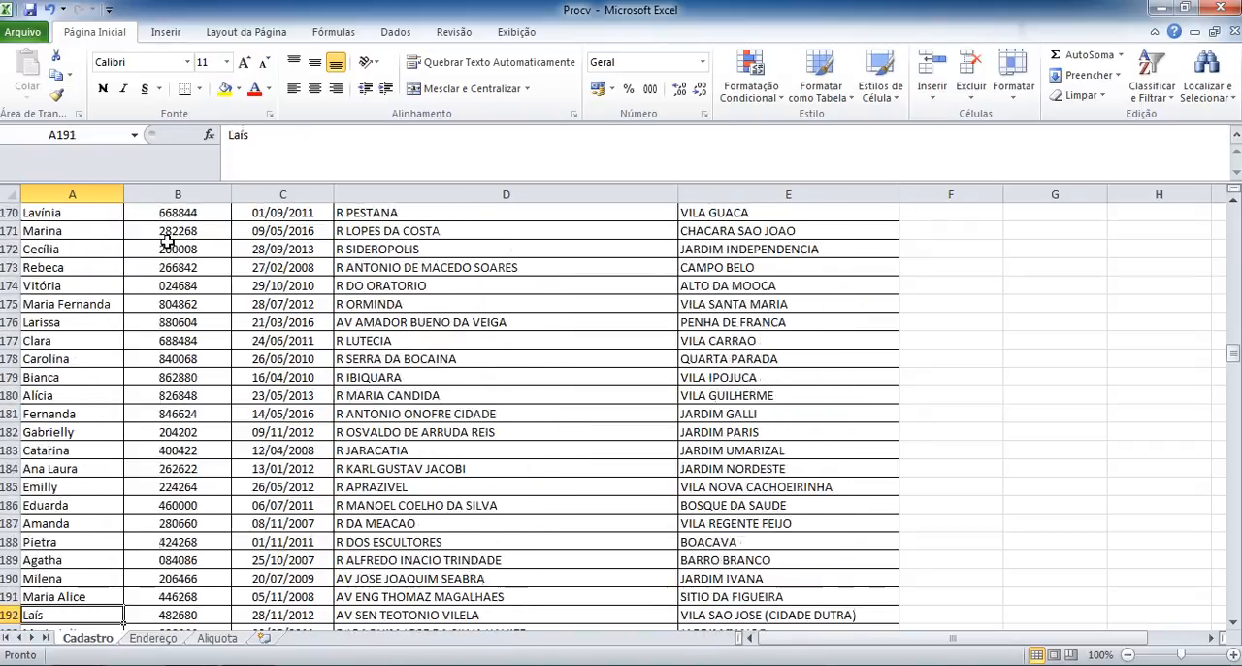
key("Down")
key("Down")
key("Down")
key("Down")
key("Down")
key("Down")
key("Down")
key("Down")
key("Down")
key("Down")
key("Down")
key("Down")
key("Down")
key("Down")
key("Down")
key("Down")
key("Down")
key("Down")
key("Down")
key("Down")
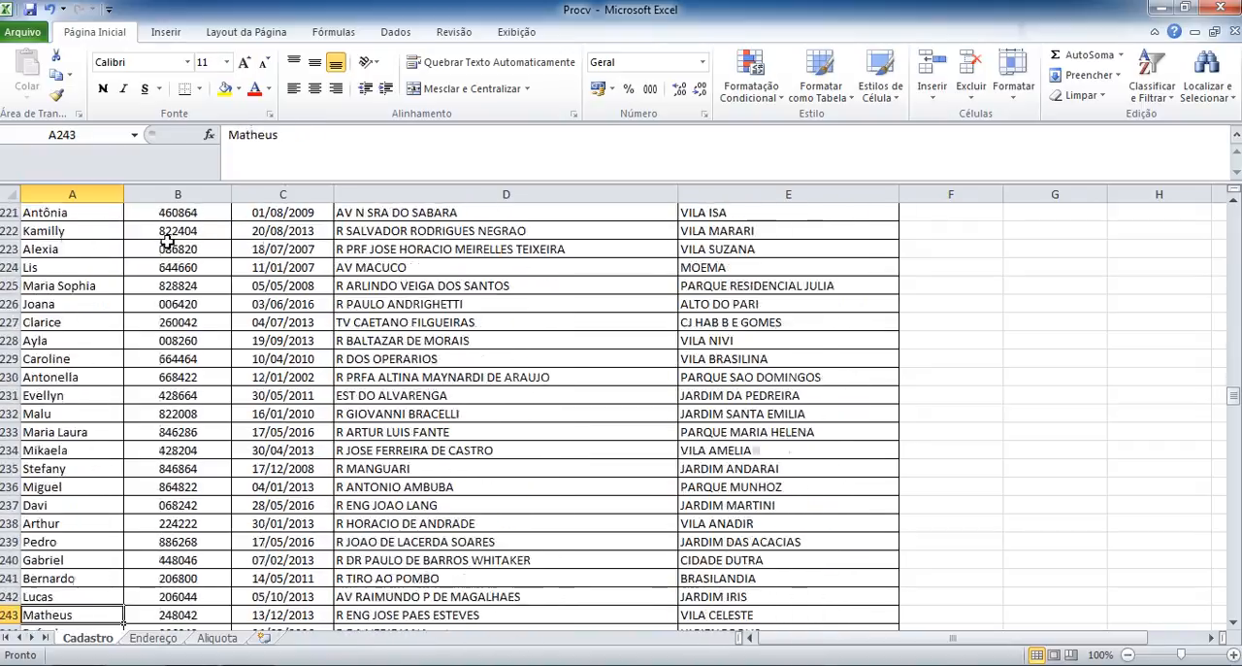
key("Down")
key("Down")
key("Down")
key("Down")
key("Down")
key("Down")
key("Down")
key("Down")
key("Down")
key("Down")
key("Down")
key("Down")
key("Down")
key("Down")
key("Down")
key("Down")
key("Down")
key("Down")
key("Down")
key("Down")
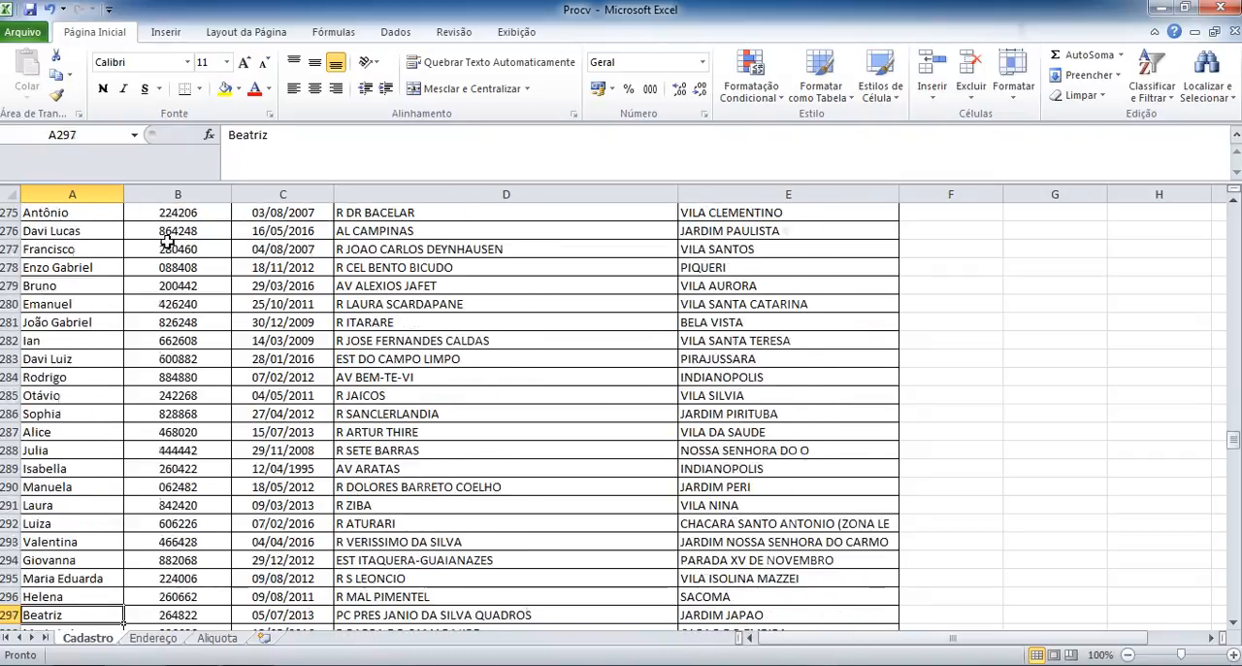
key("Down")
key("Down")
key("Down")
key("Down")
key("Down")
key("Down")
key("Down")
key("Down")
key("Down")
key("Down")
key("Down")
key("Down")
key("Down")
key("Down")
key("Down")
key("Down")
key("Down")
key("Down")
key("Down")
key("Down")
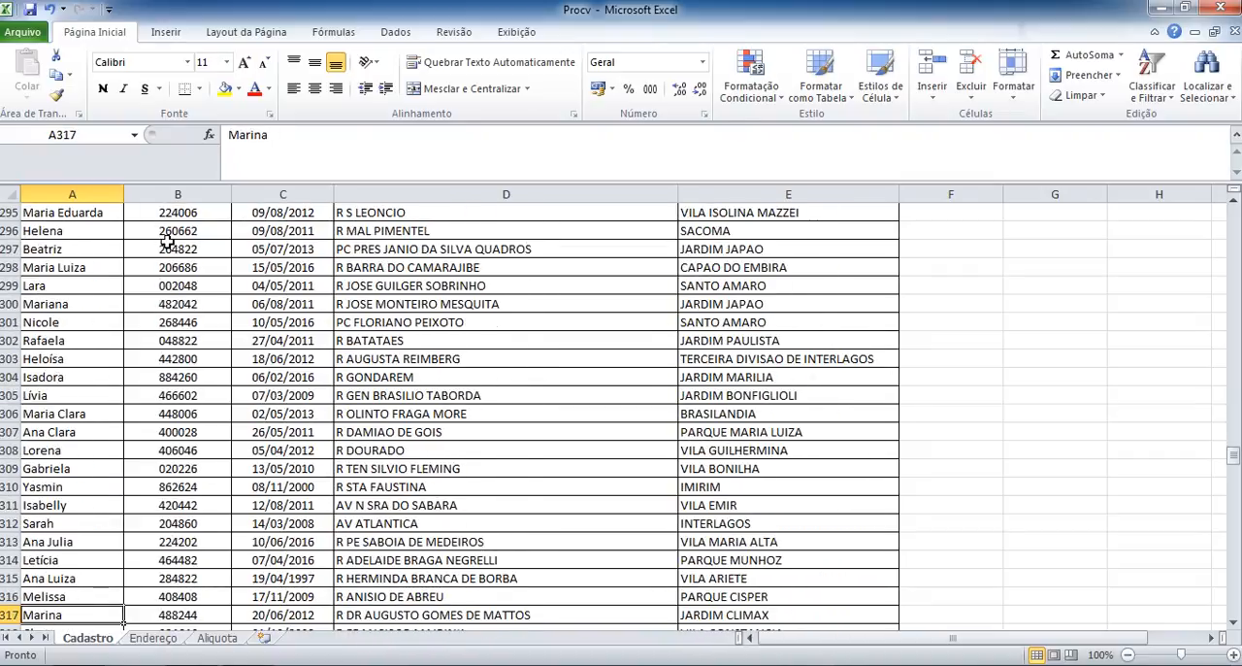
key("ctrl+Home")
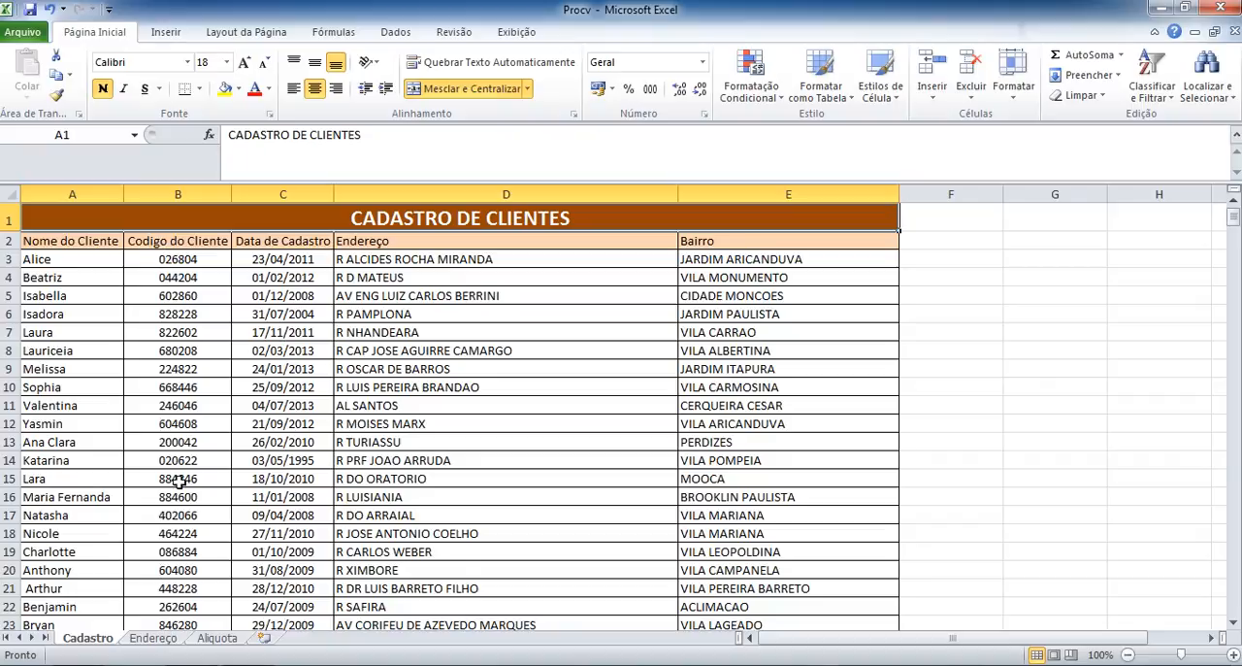
Open the Endereço sheet and review the codes listed in its CPF column.
left_click(153, 639)
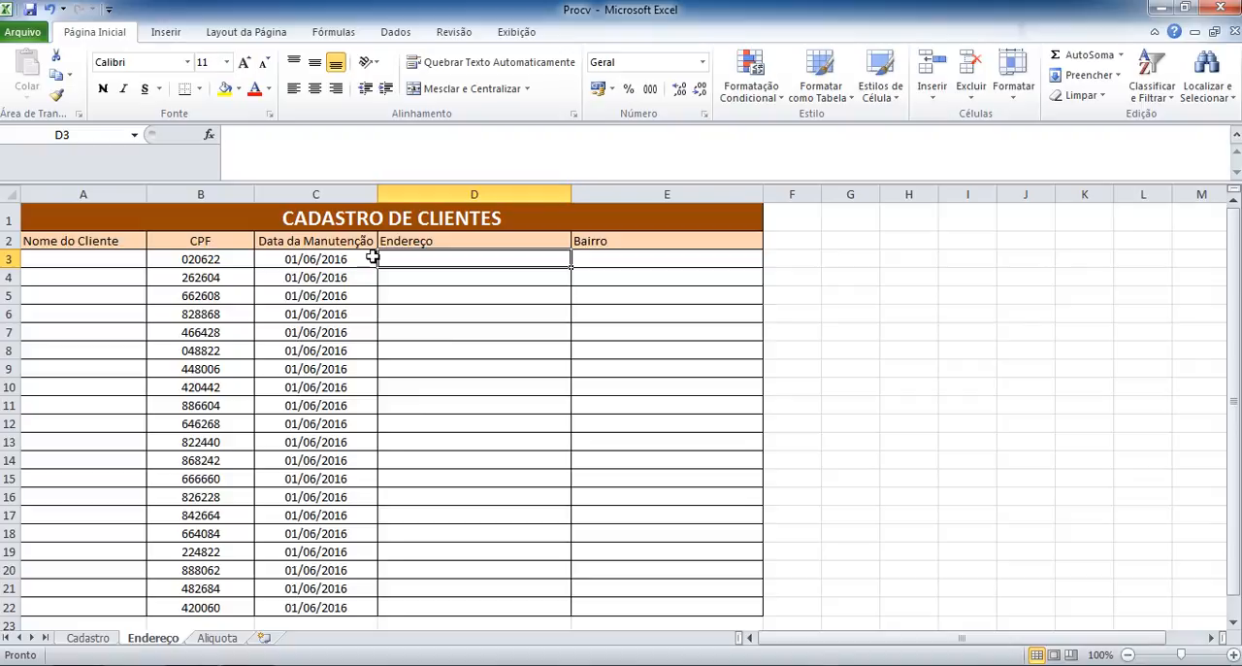
left_click(231, 258)
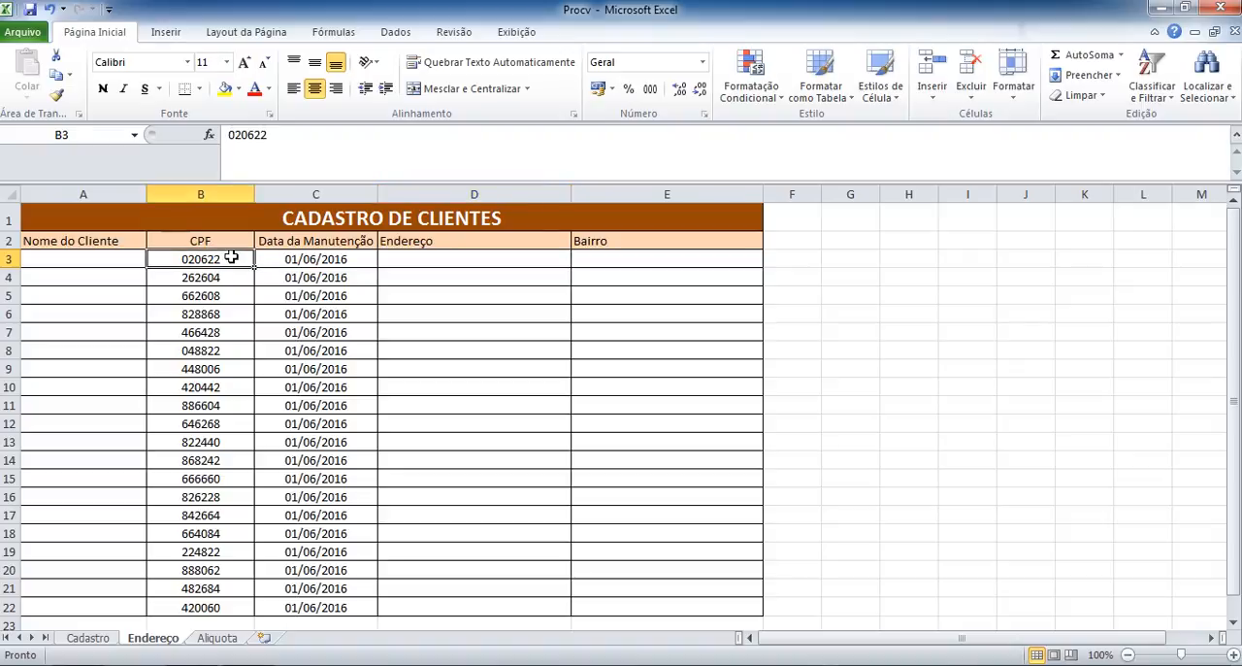
key("Down")
key("Down")
key("Down")
key("Down")
key("Down")
key("Down")
key("Down")
key("Down")
key("Down")
key("Down")
key("Down")
key("Down")
key("Down")
key("Down")
key("Down")
key("Down")
key("Down")
key("Down")
key("Down")
key("Down")
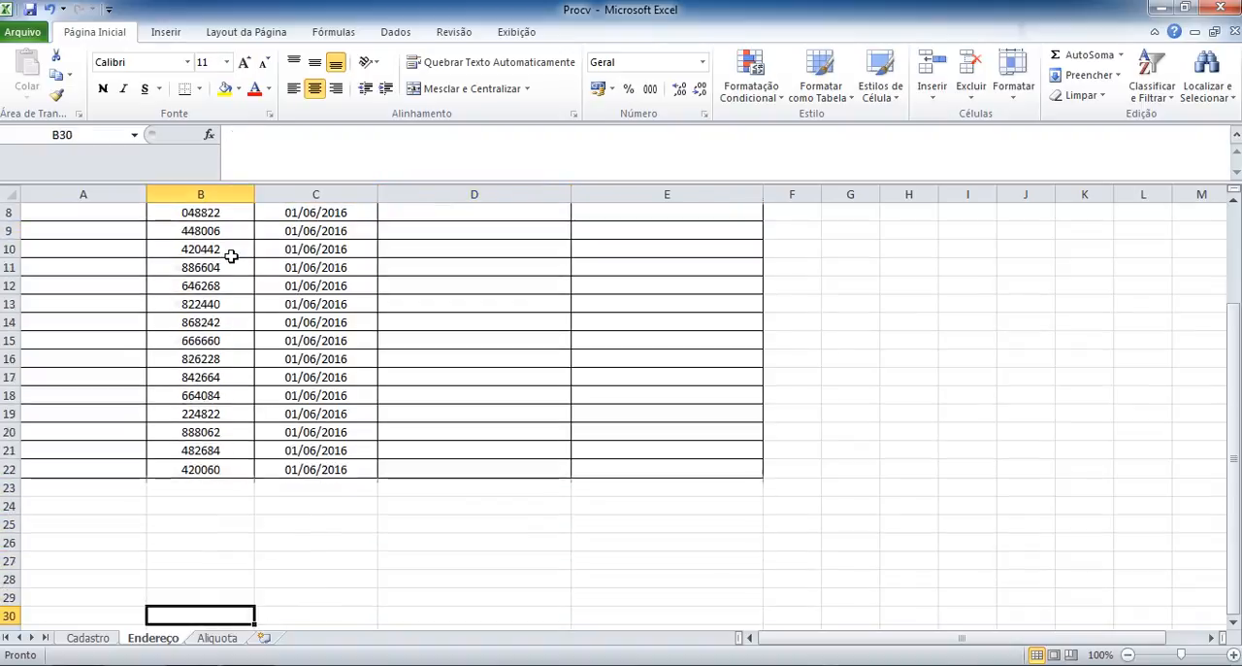
key("Up")
key("Up")
key("Up")
key("Up")
key("Up")
key("Up")
key("Up")
key("Up")
key("Up")
key("Up")
key("Up")
key("Up")
key("Up")
key("Up")
key("Up")
key("Up")
key("Up")
key("Up")
key("Up")
key("Up")
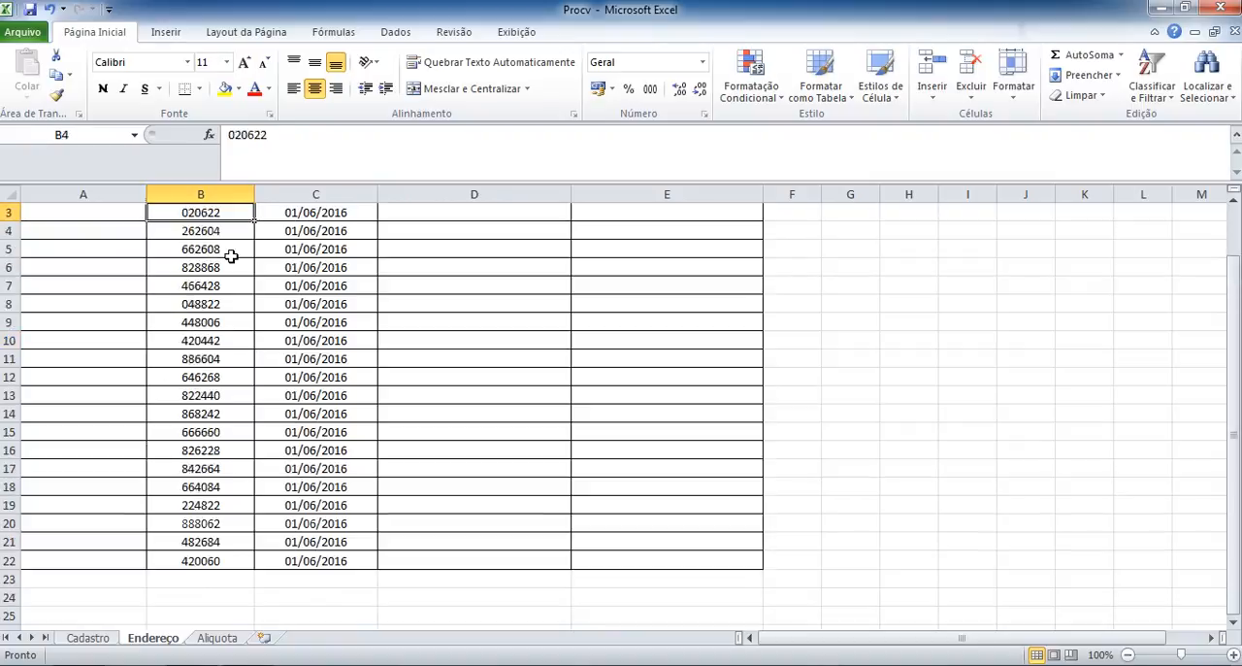
key("Down")
key("Down")
key("Down")
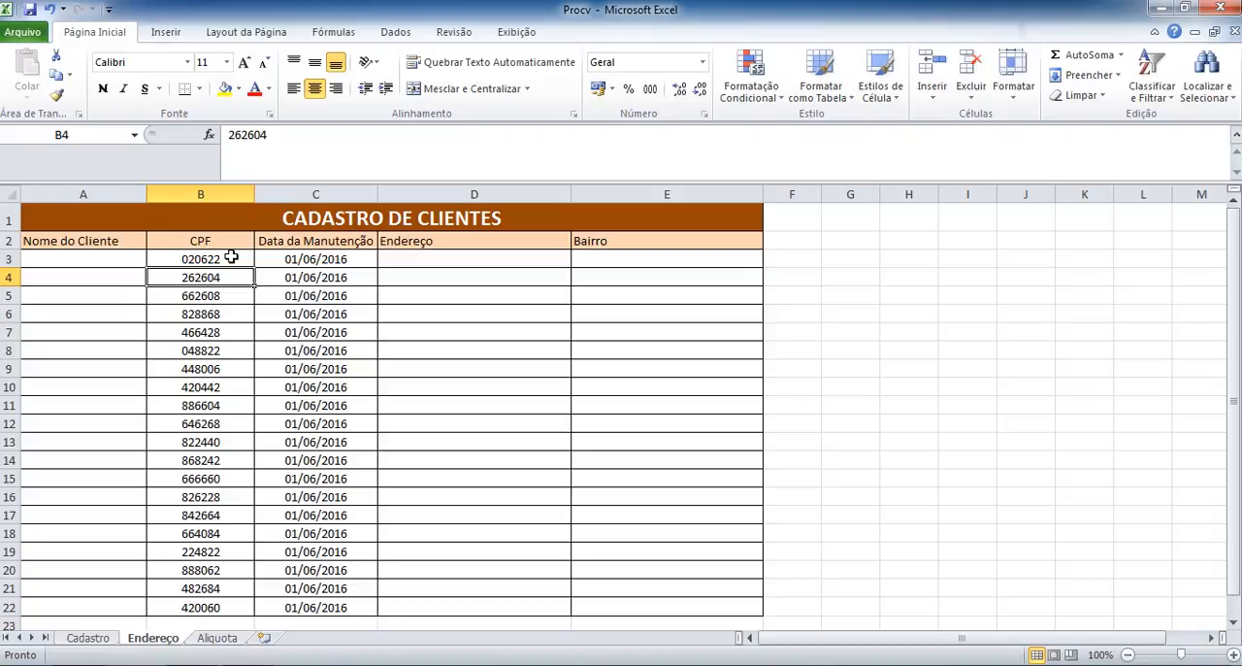
Examine how the CPF and Data da Manutenção entries relate to the blank Endereço and Bairro cells in the first client rows.
left_click(294, 257)
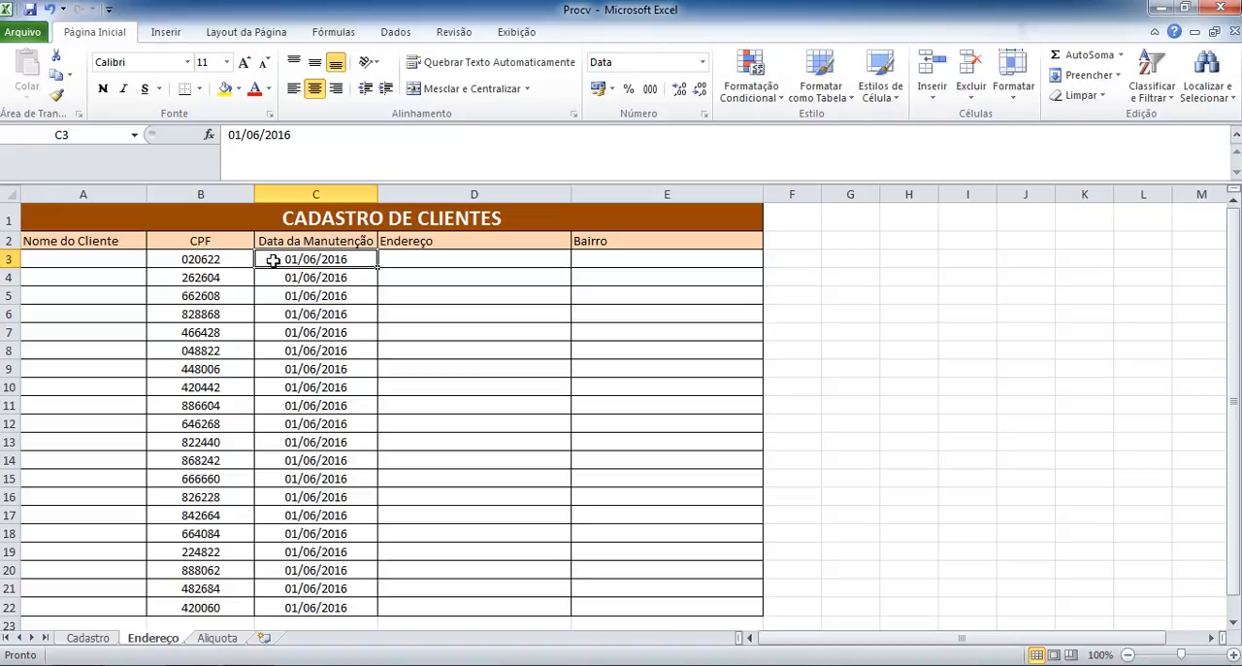
left_click(238, 260)
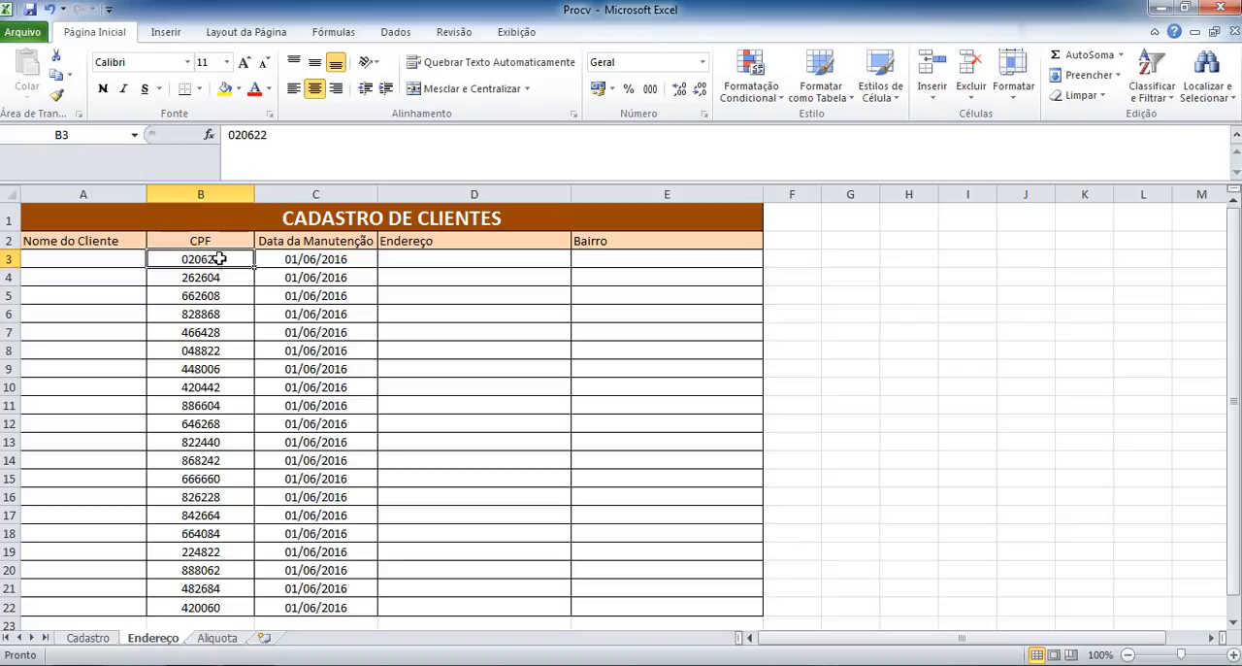
left_click(267, 259)
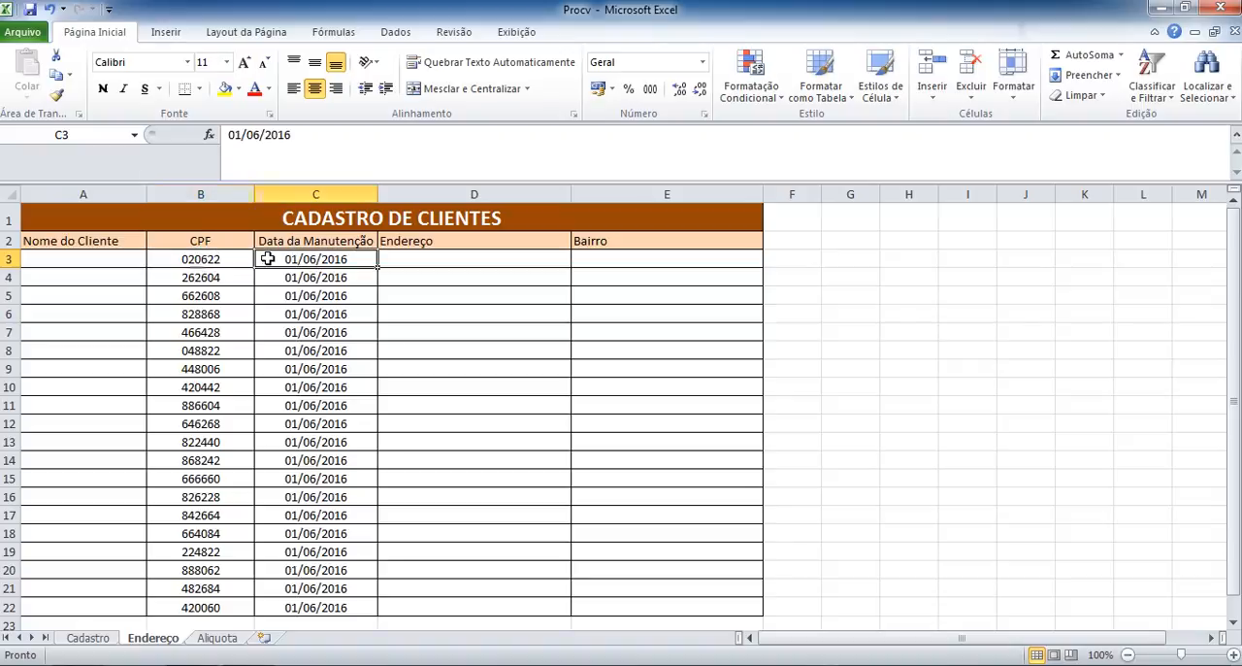
left_click(206, 260)
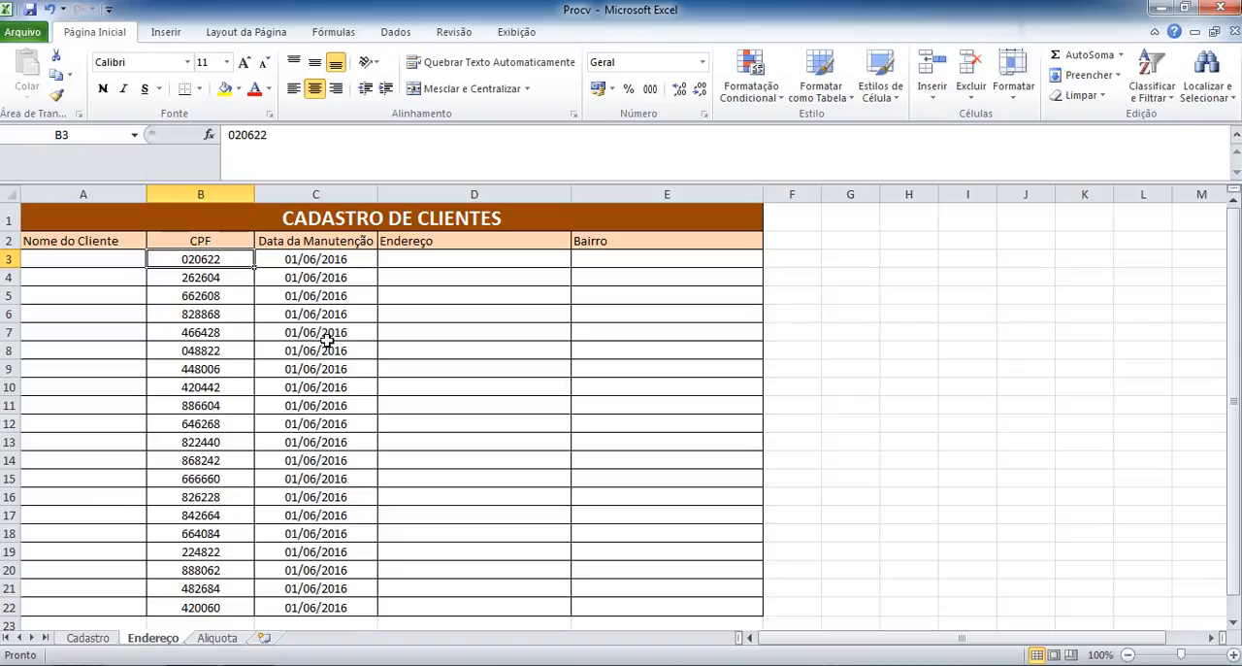
left_click(434, 259)
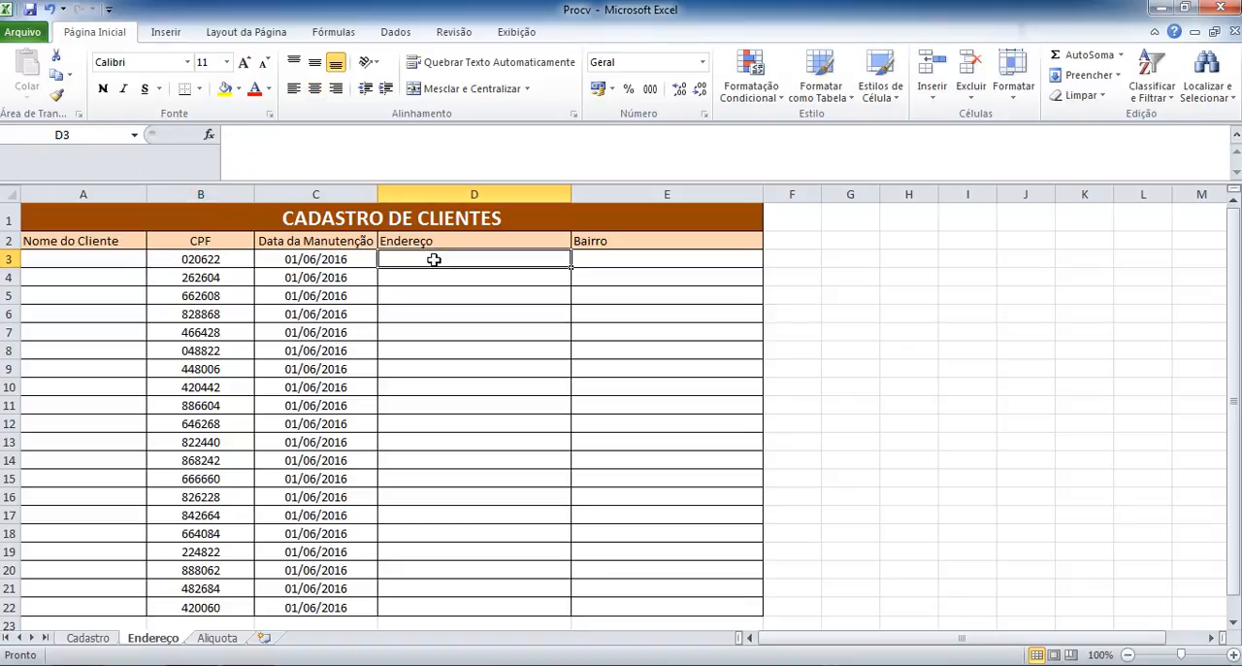
left_click(605, 264)
left_click(555, 279)
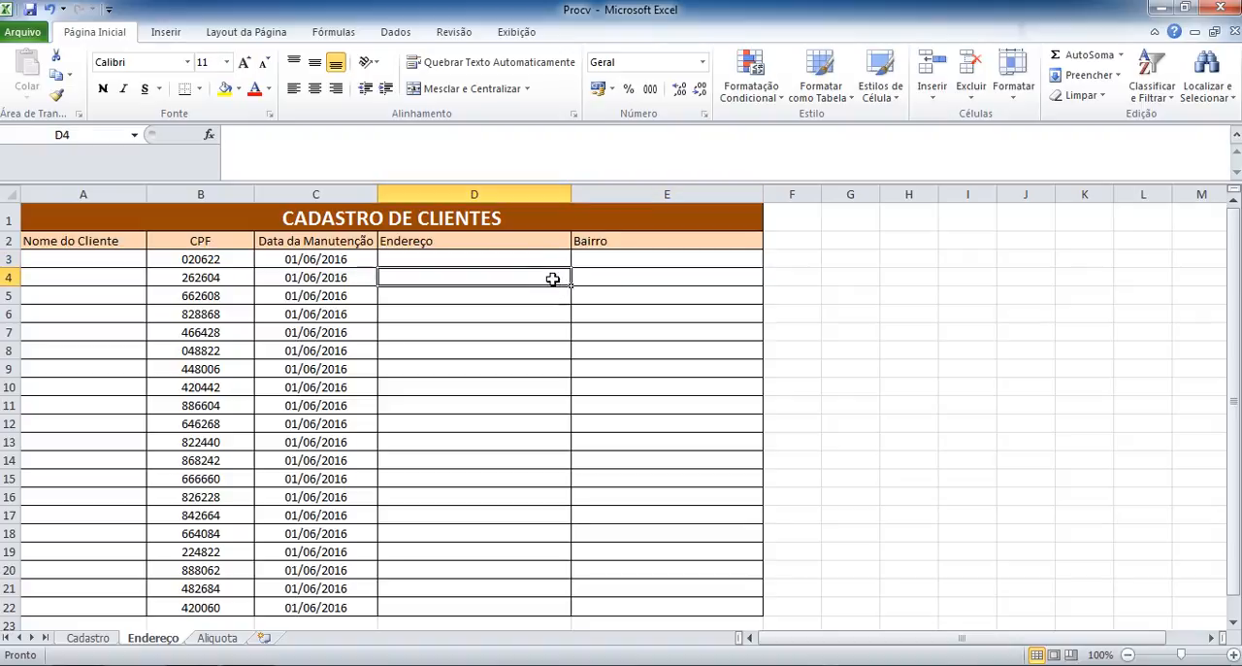
left_click(606, 277)
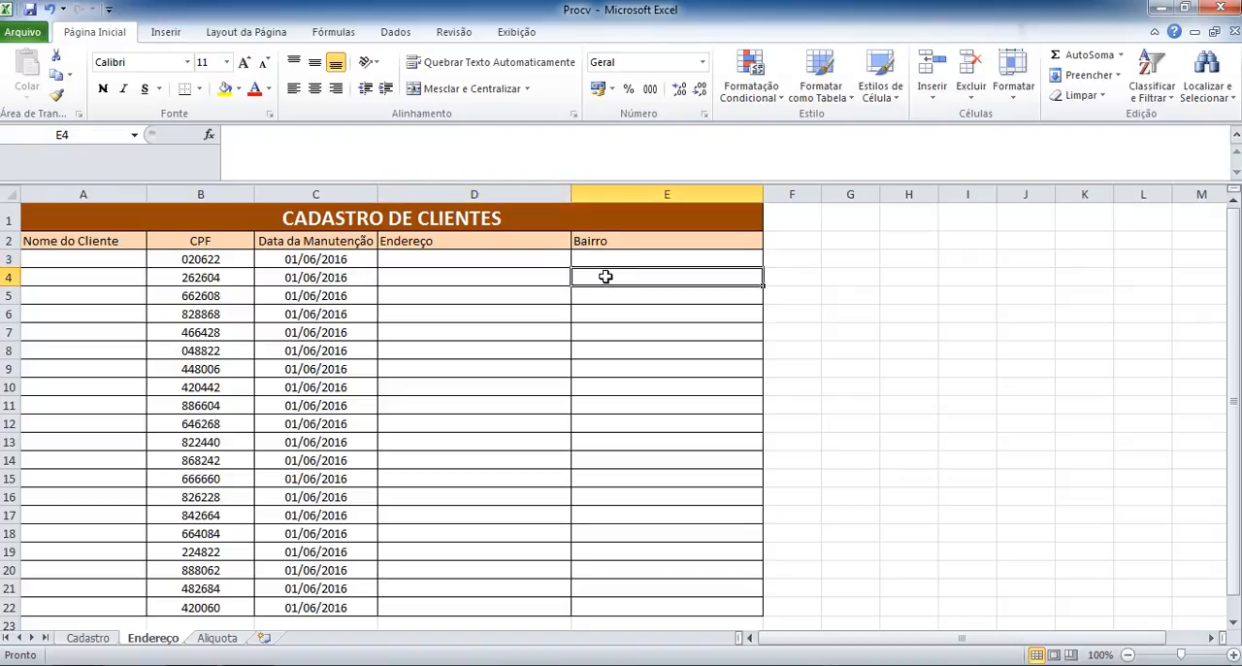
left_click(539, 258)
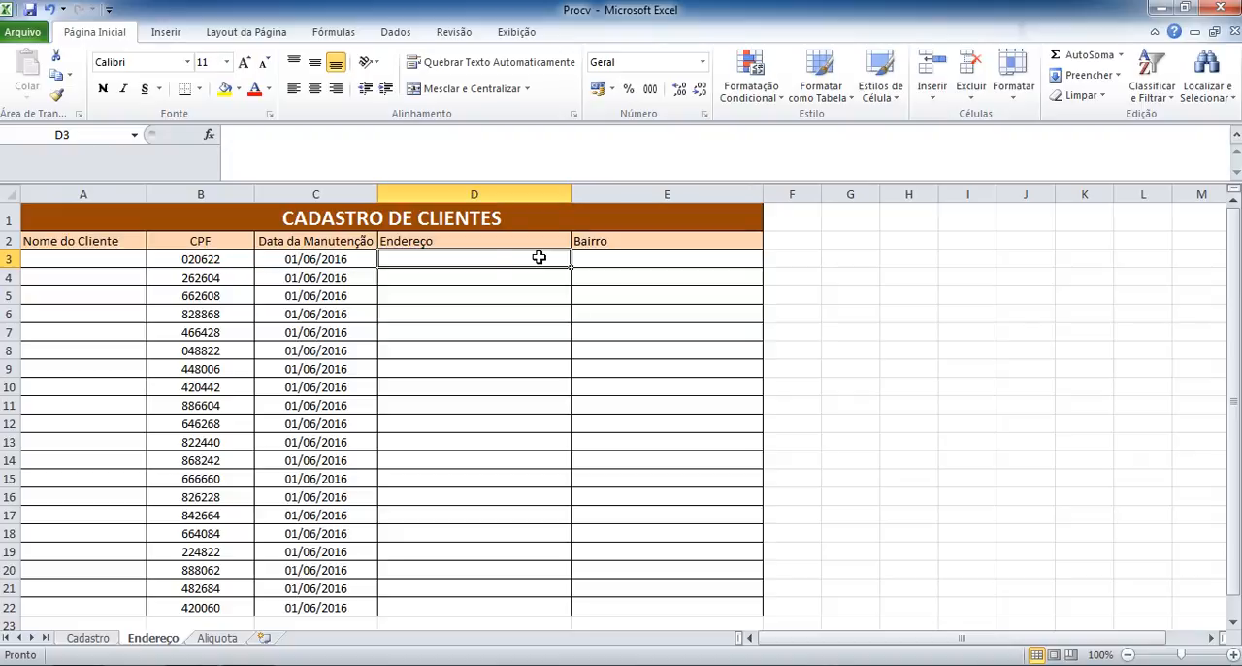
left_click(210, 262)
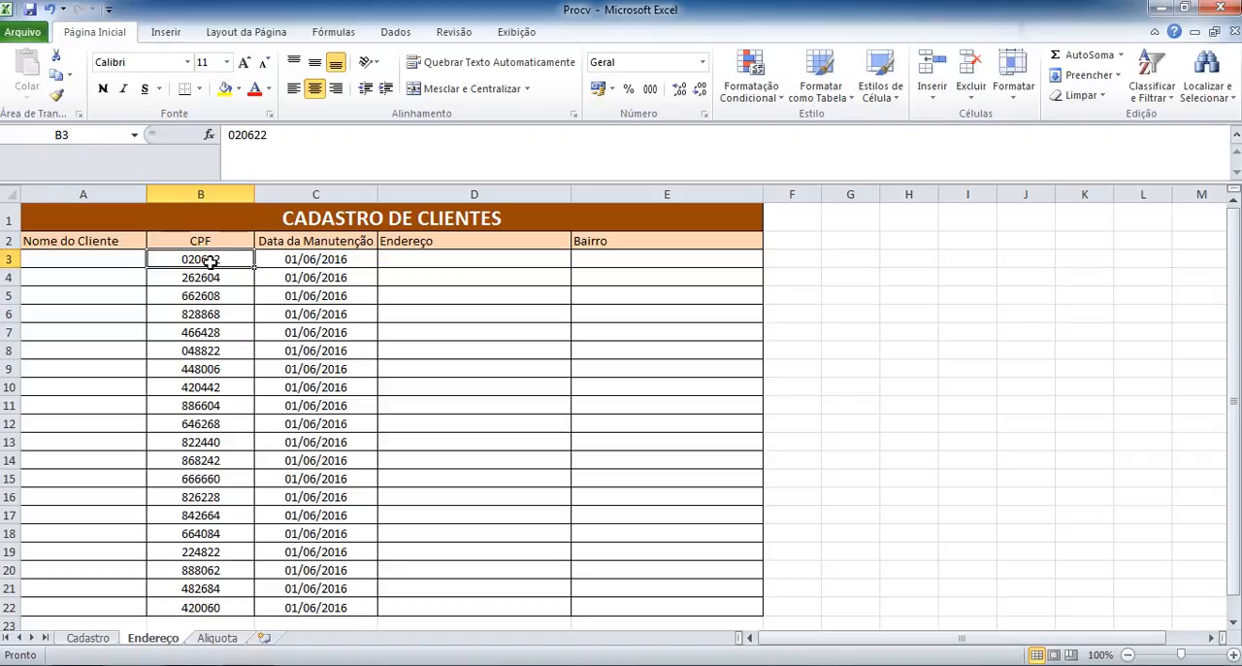
left_click(438, 257)
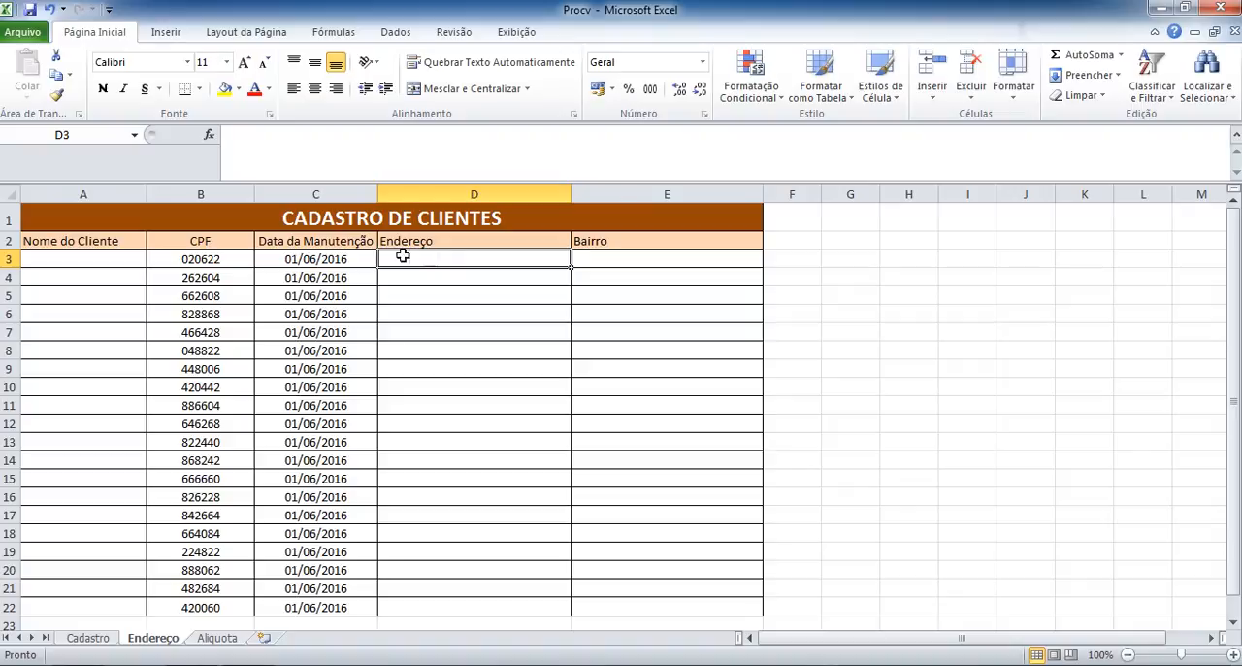
left_click(294, 262)
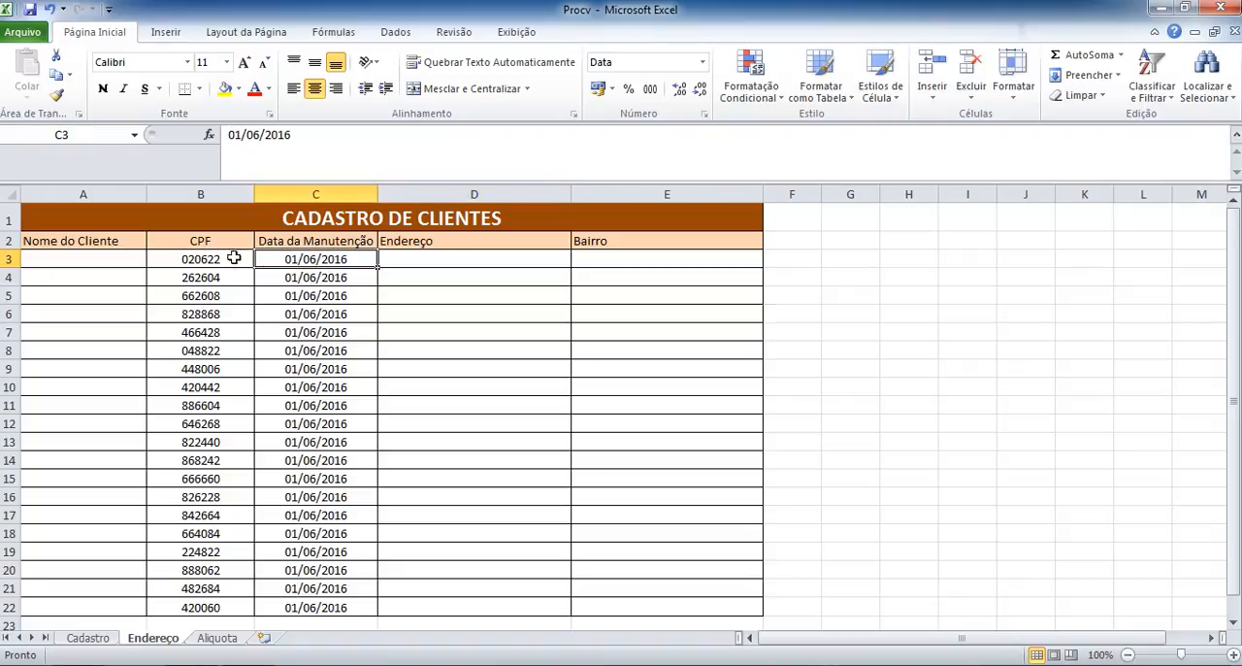
left_click(194, 257)
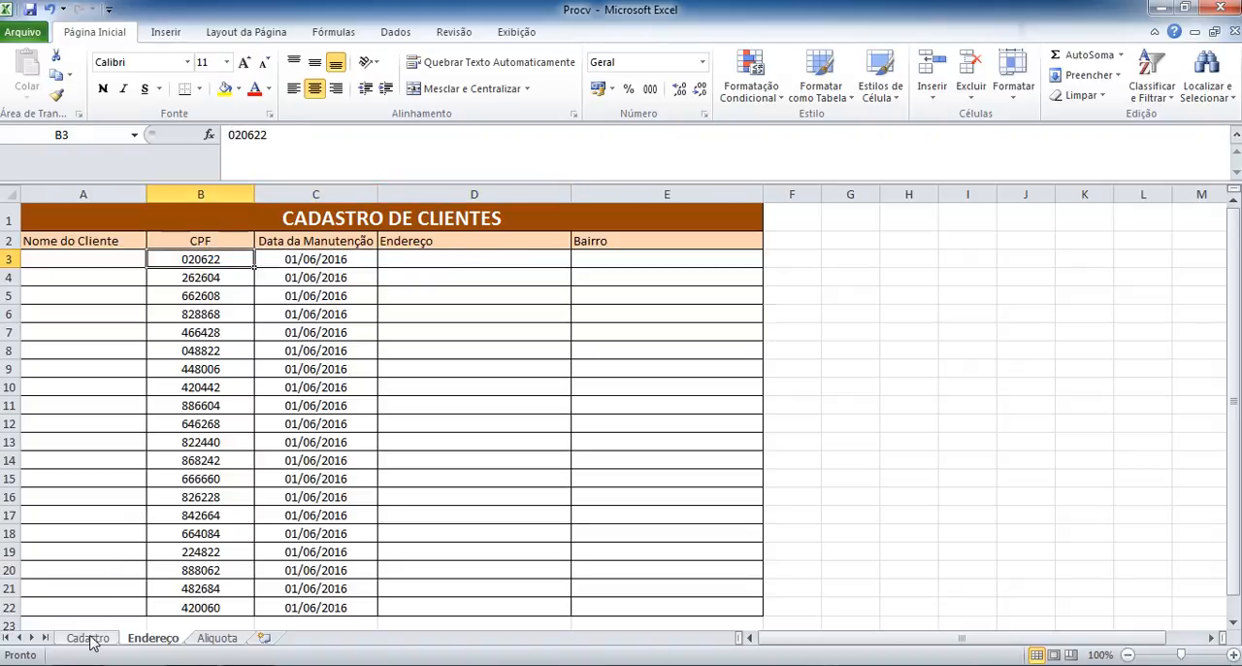
Examine the CPF column and the blank Nome do Cliente, Endereço and Bairro cells in the Endereço sheet.
left_click(201, 193)
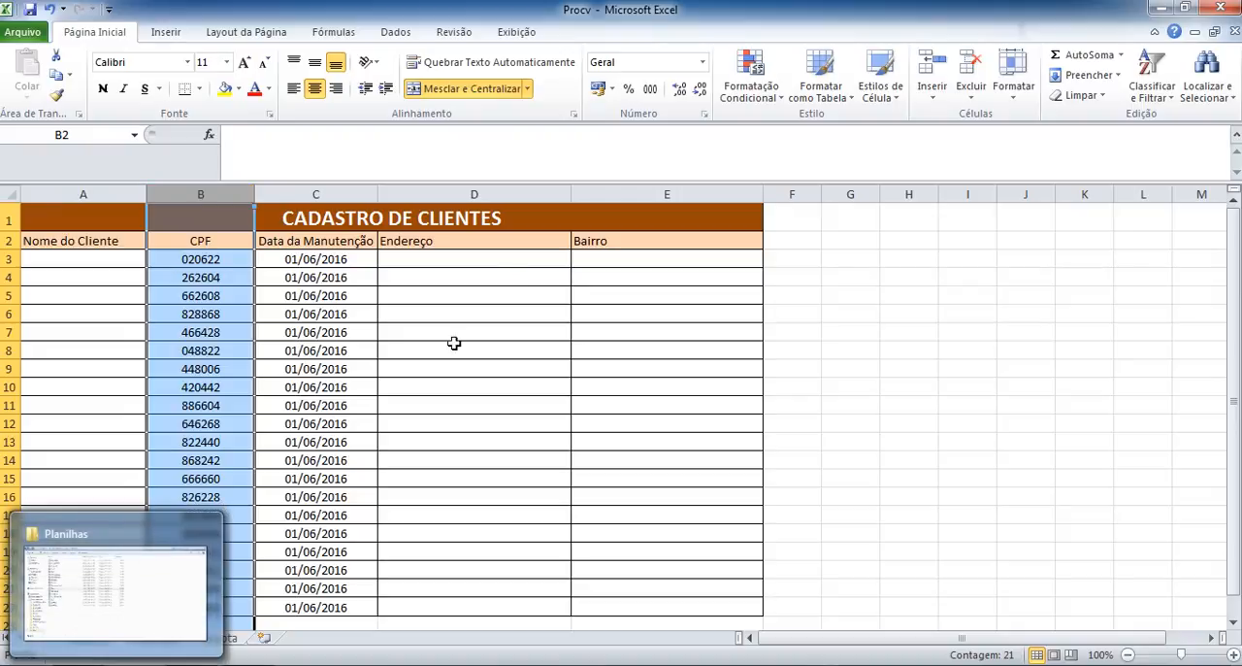
left_click(480, 275)
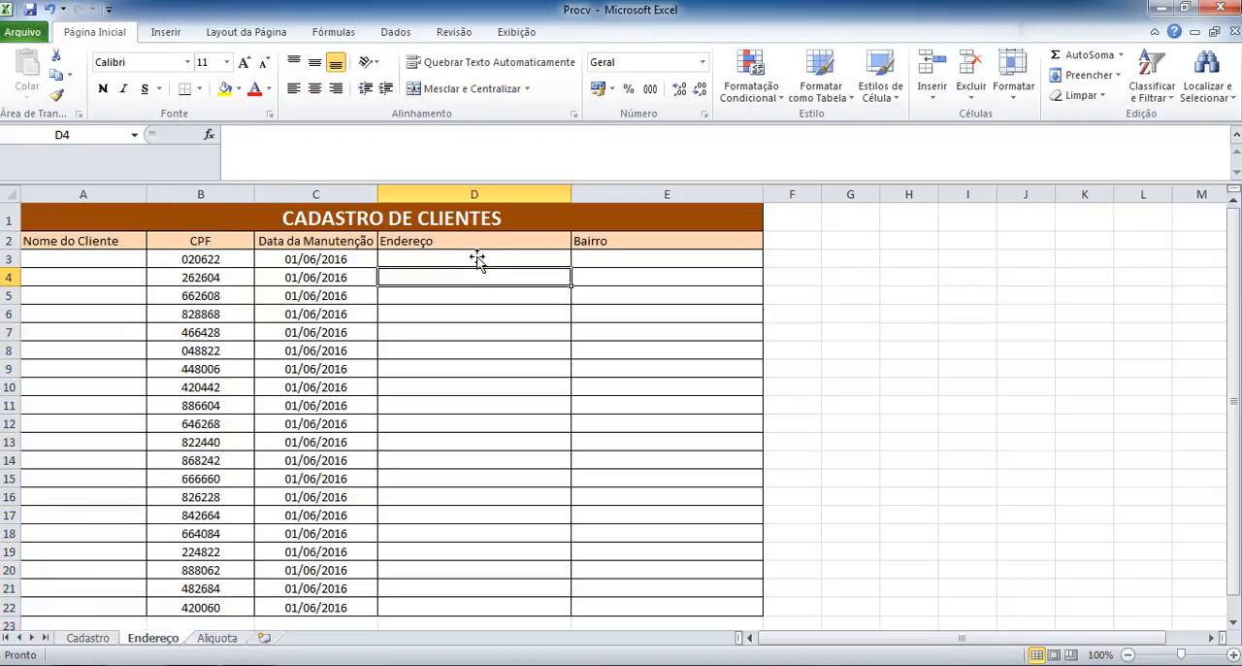
left_click(477, 257)
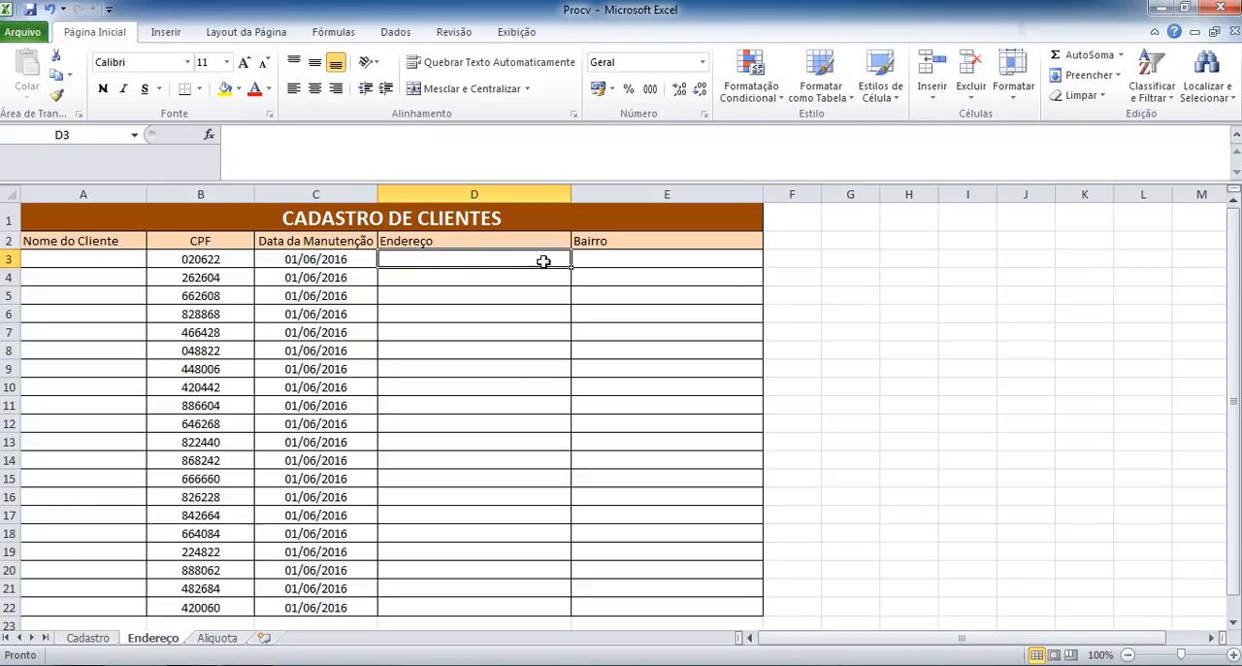
left_click(599, 264)
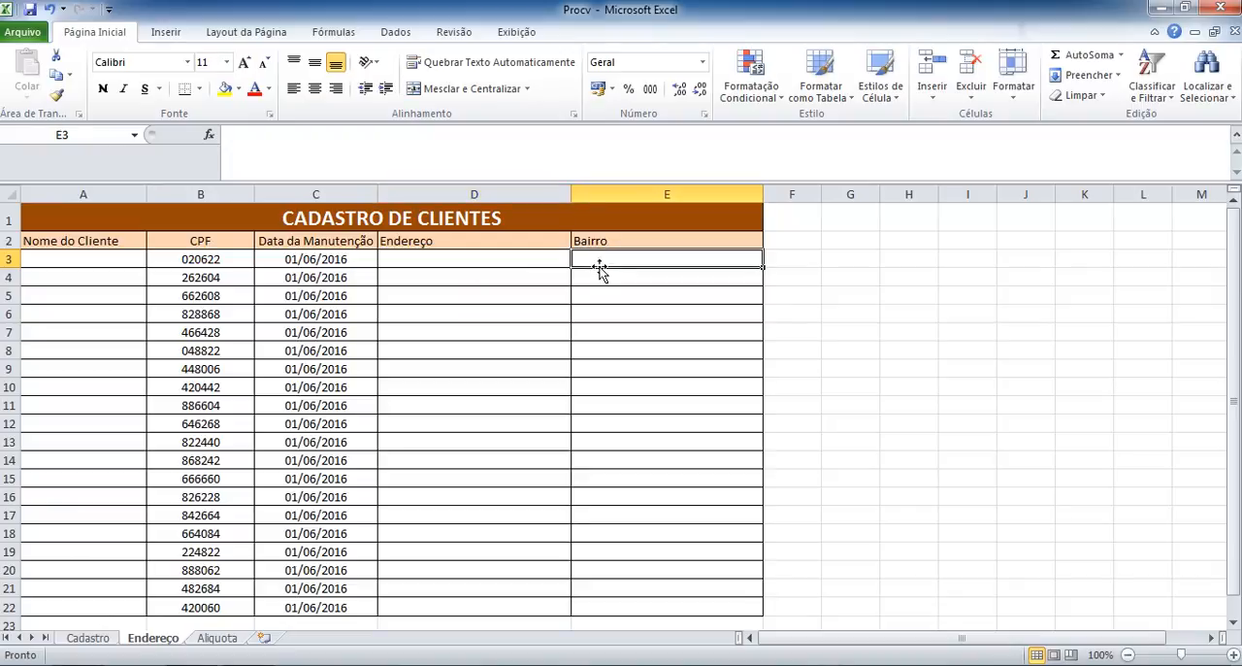
left_click(91, 257)
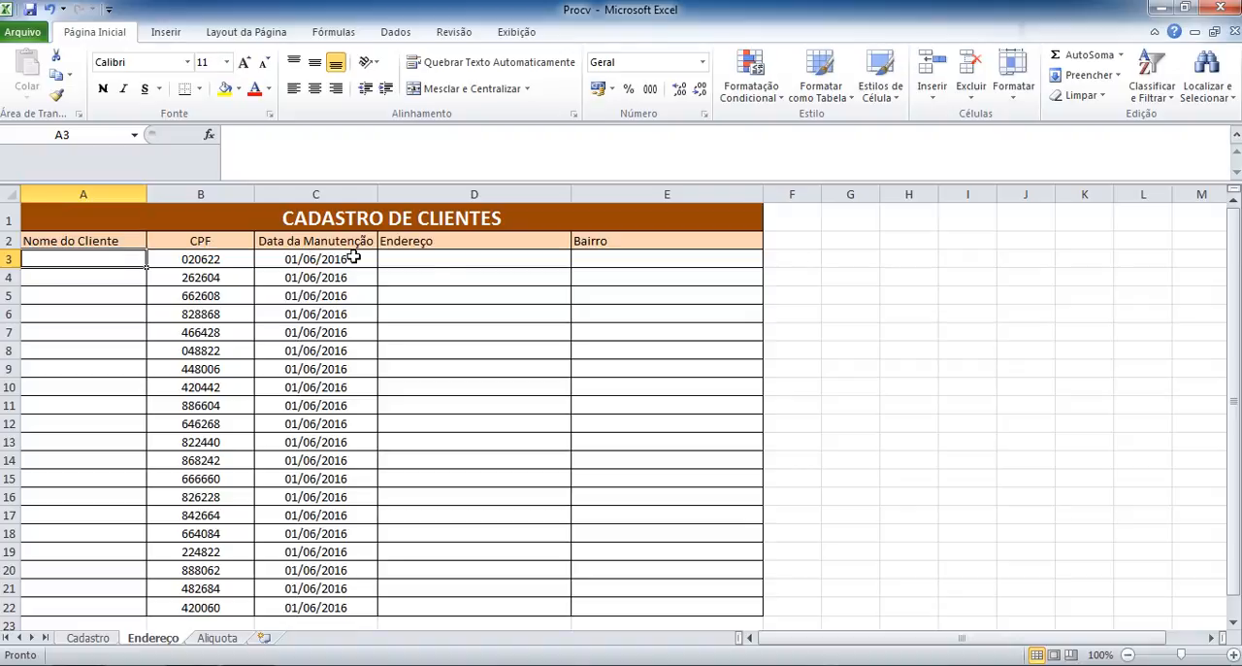
left_click(457, 256)
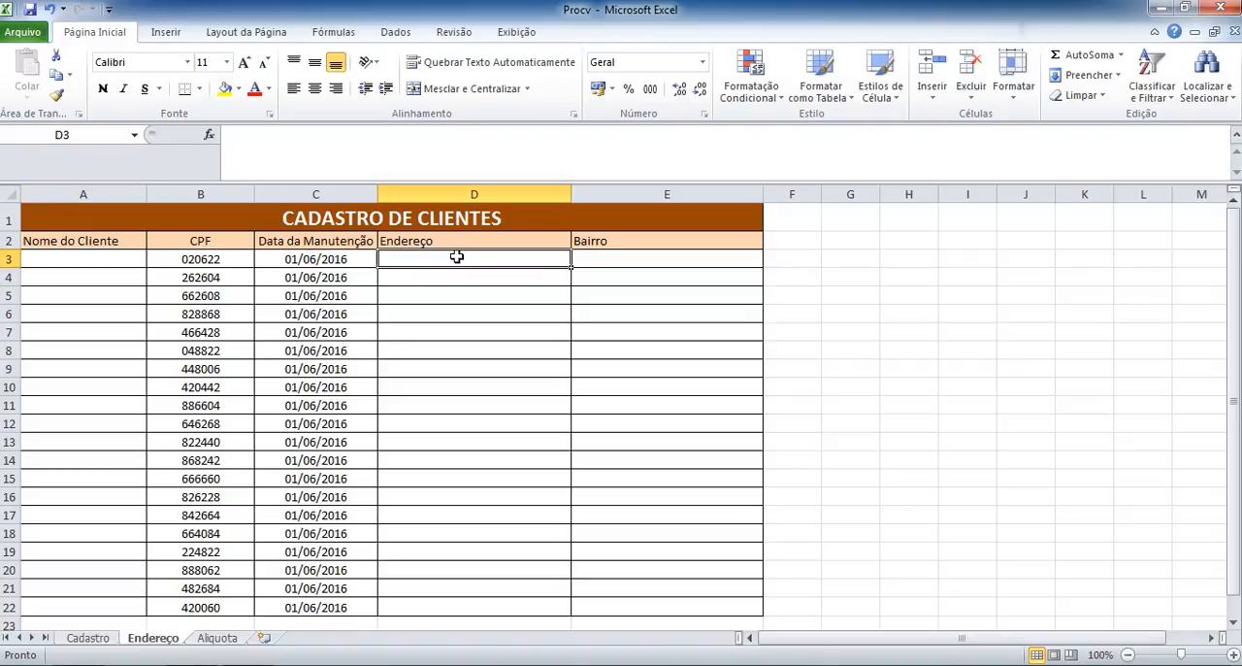
left_click(604, 253)
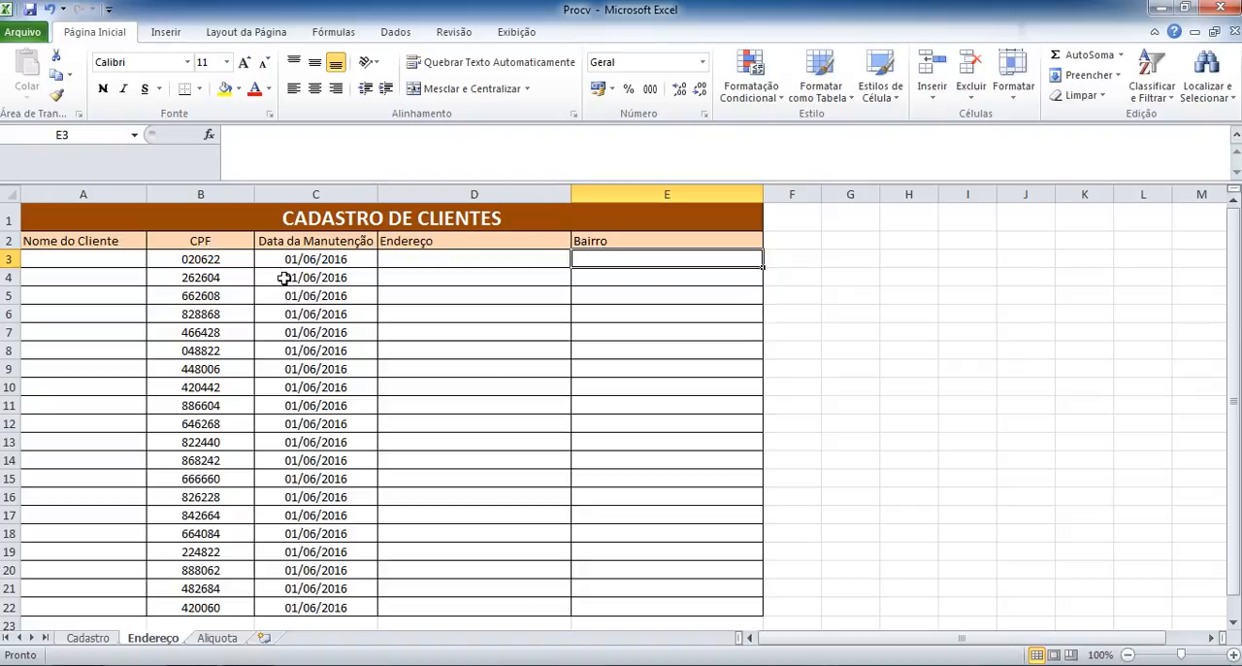
left_click(117, 258)
left_click(185, 258)
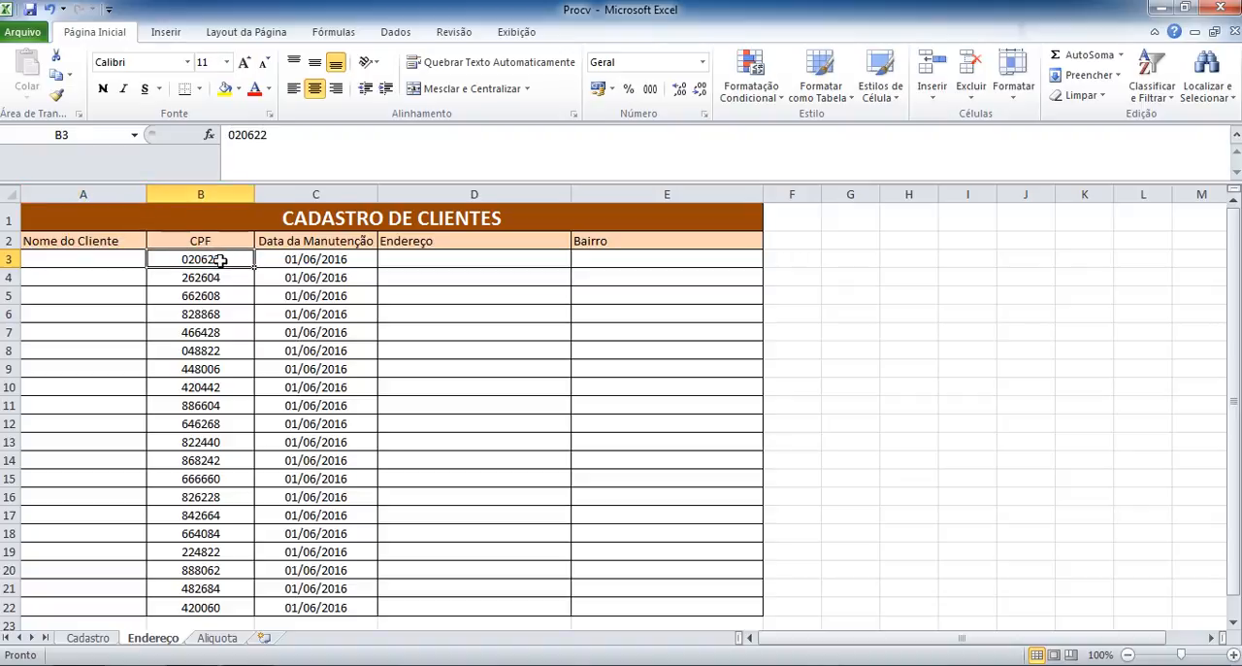
Start a PROCV formula in D3 of the Endereço sheet, using the CPF in B3 as the lookup value.
left_click(422, 253)
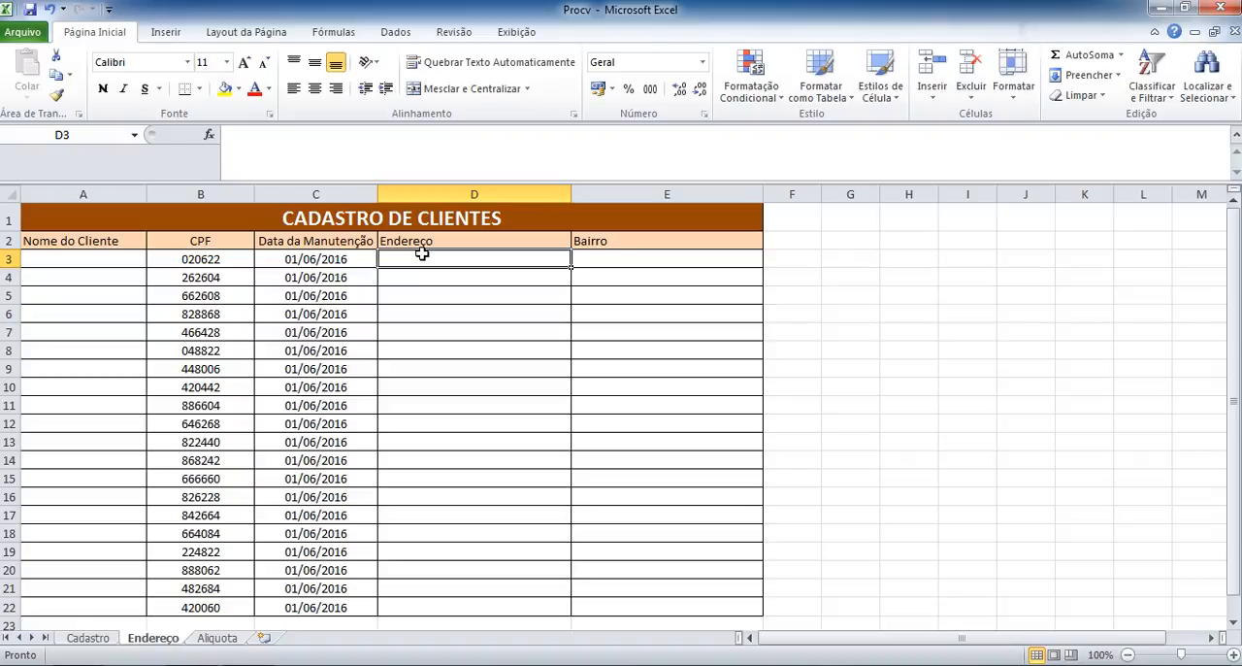
type("=")
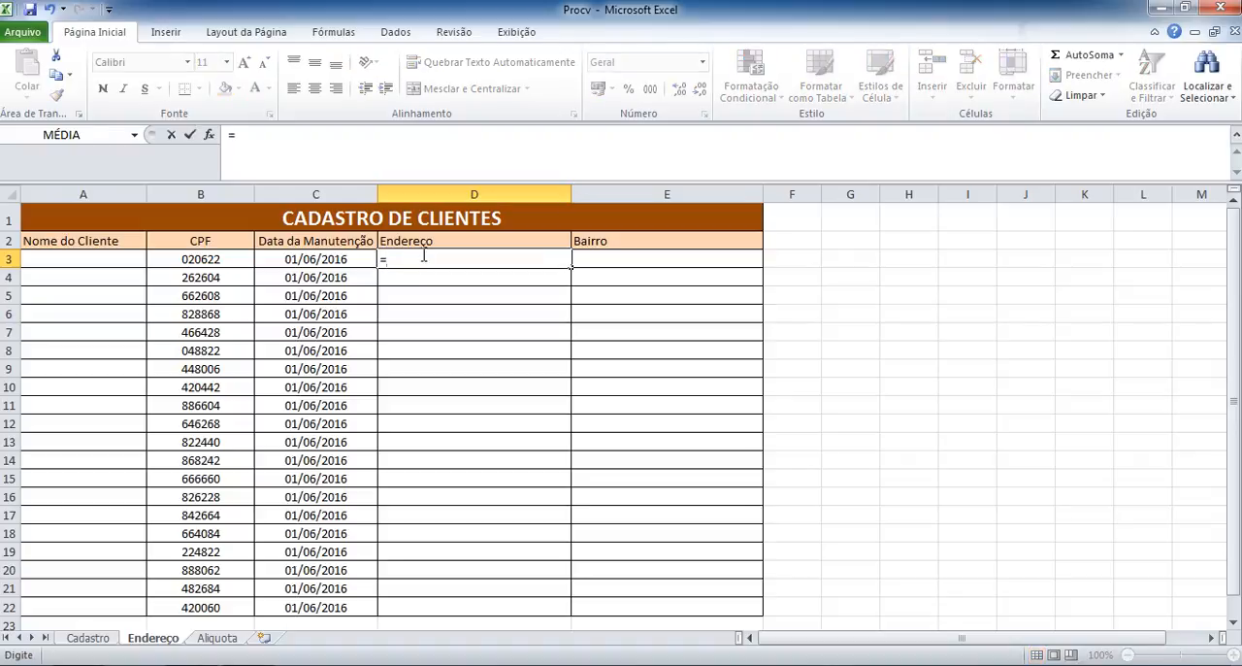
type("pr")
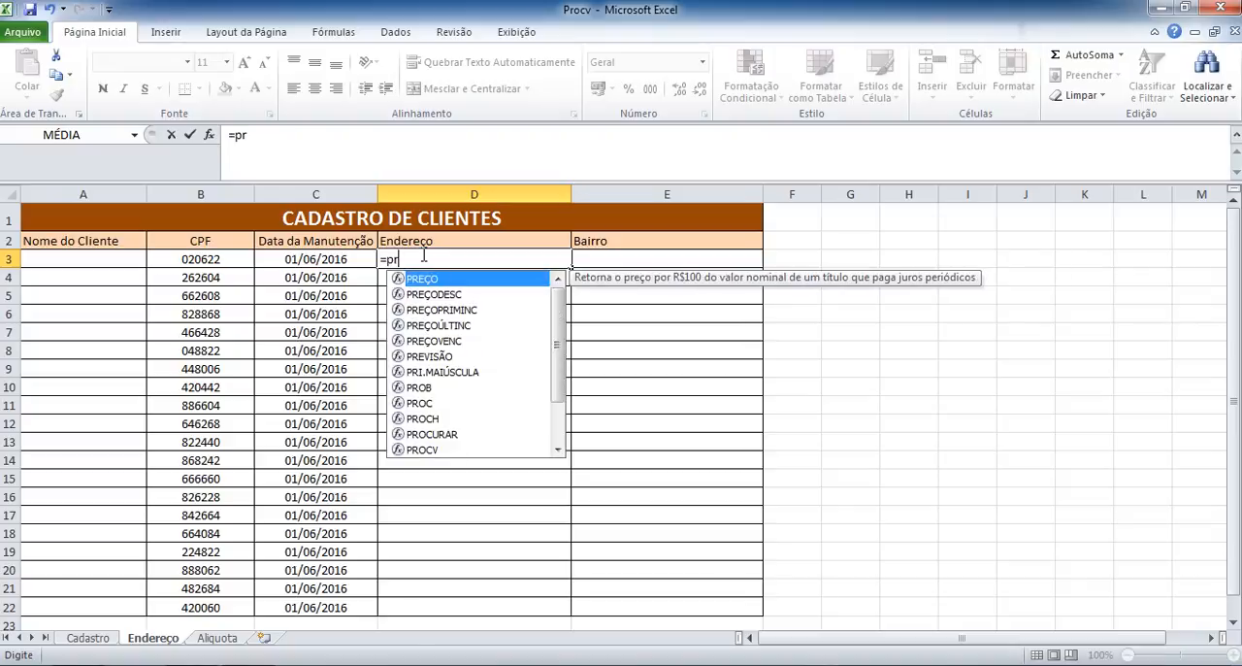
type("ocv")
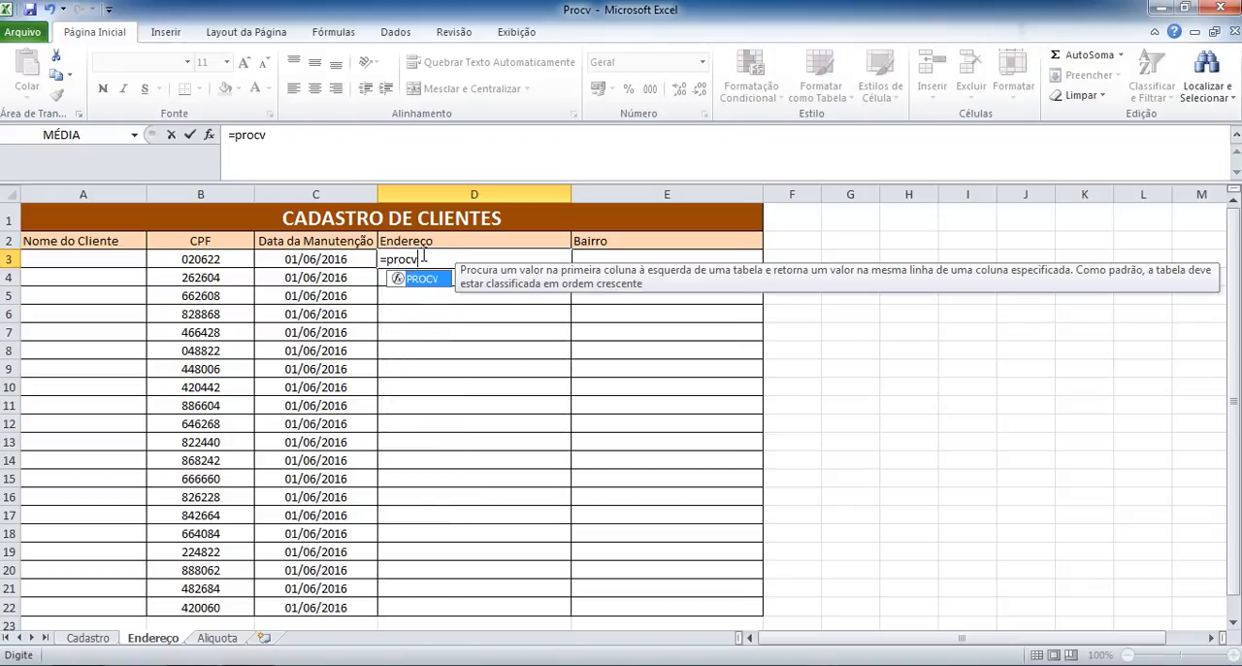
key("Tab")
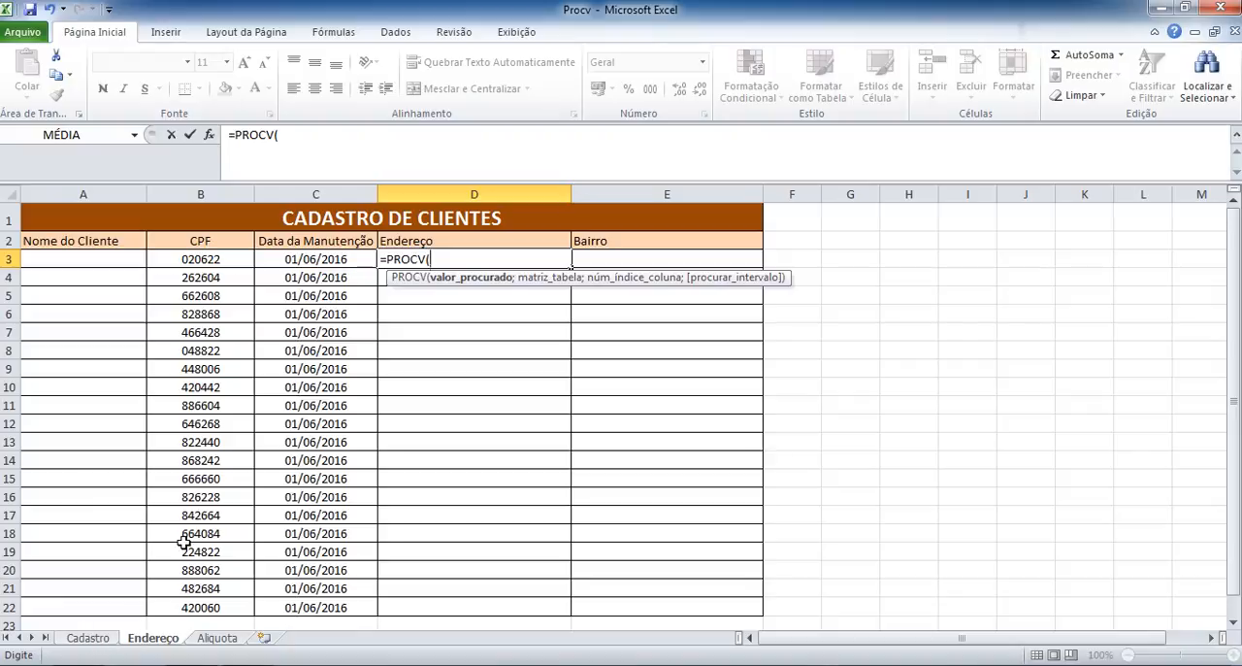
left_click(211, 259)
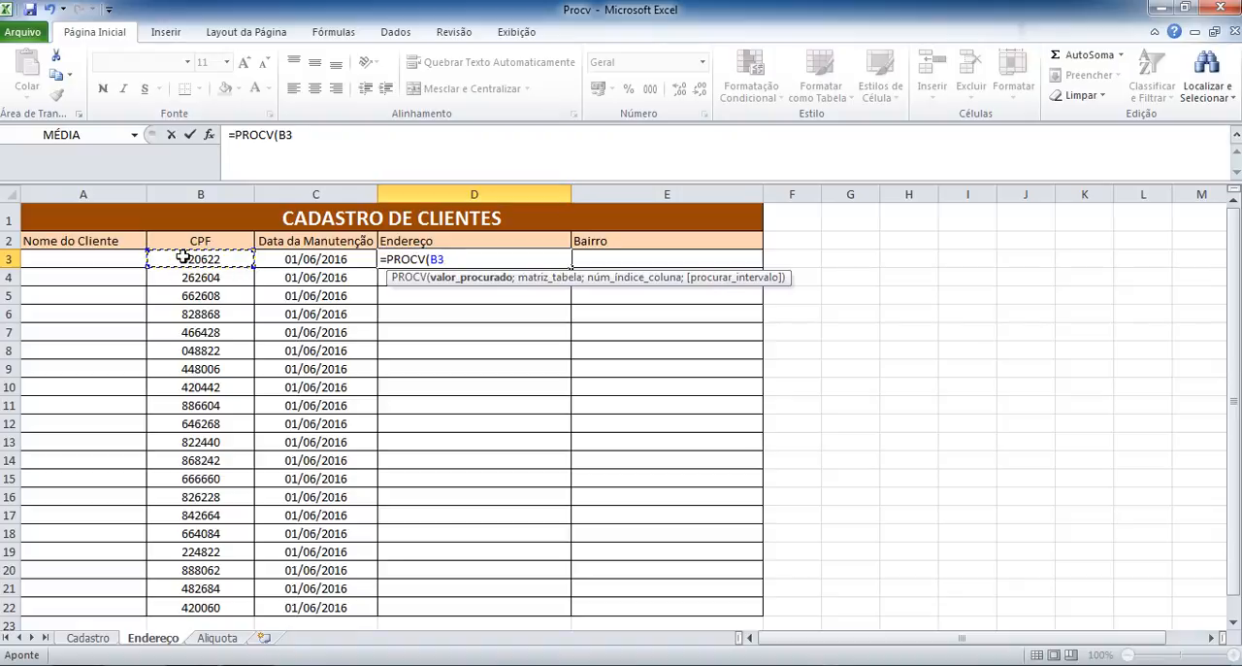
type(";")
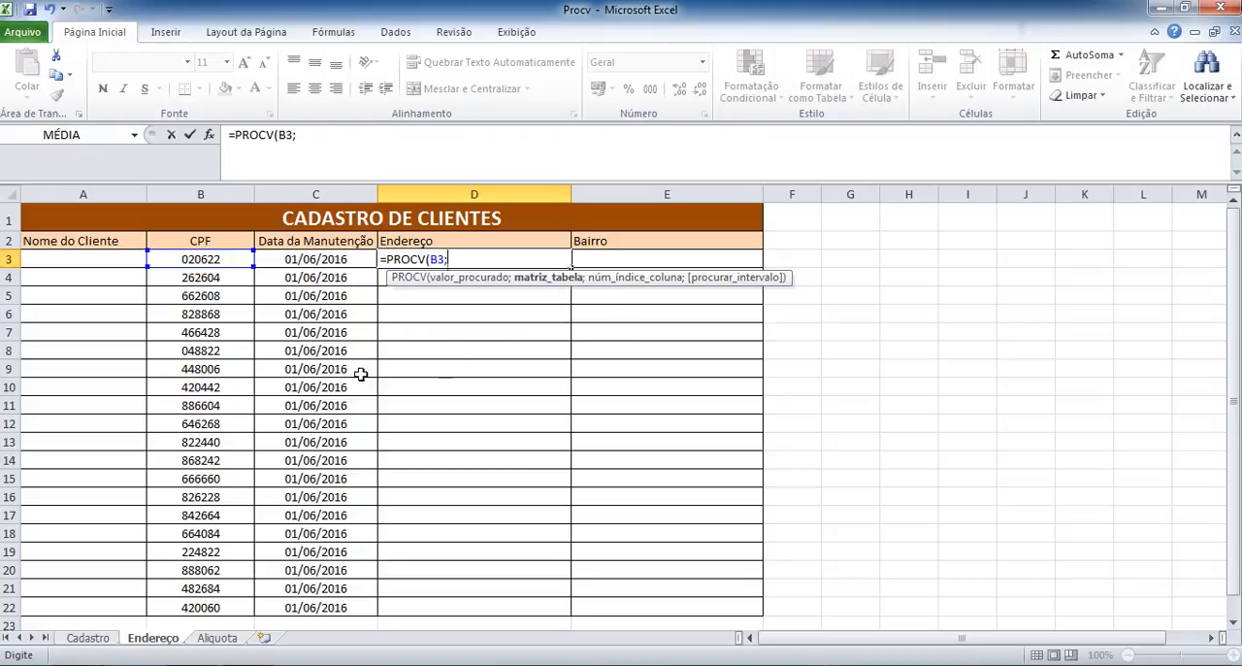
Set the formula's table array to the range B3:E501 on the Cadastro sheet.
left_click(88, 639)
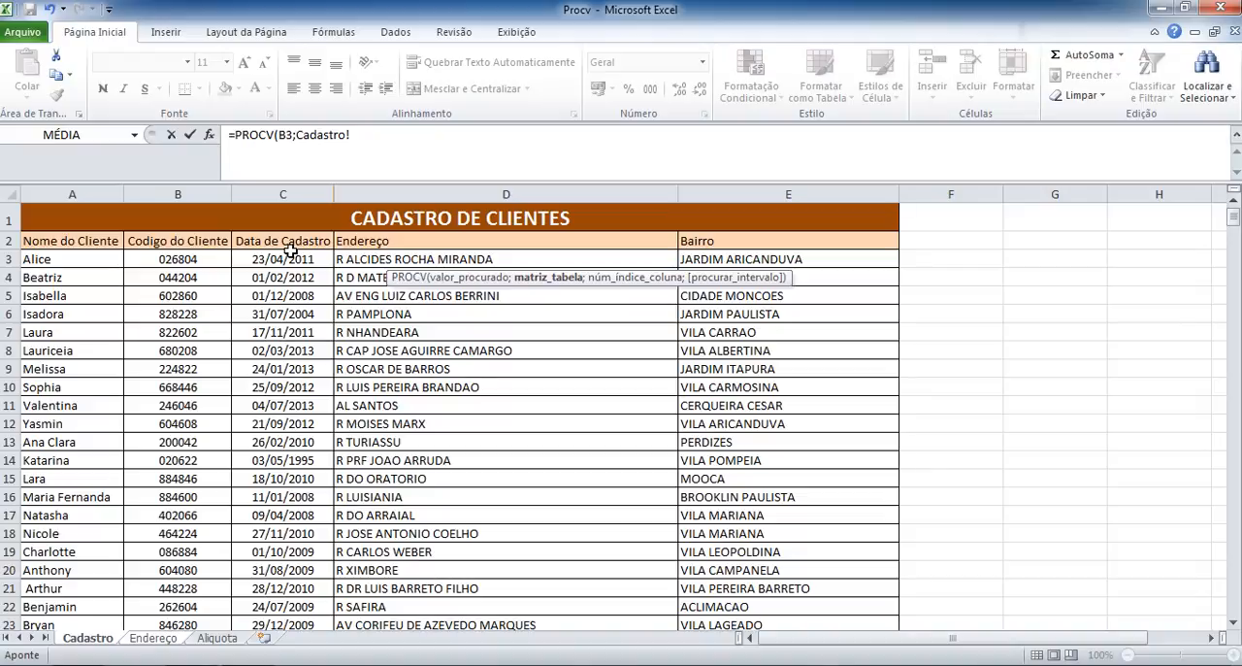
left_click(190, 260)
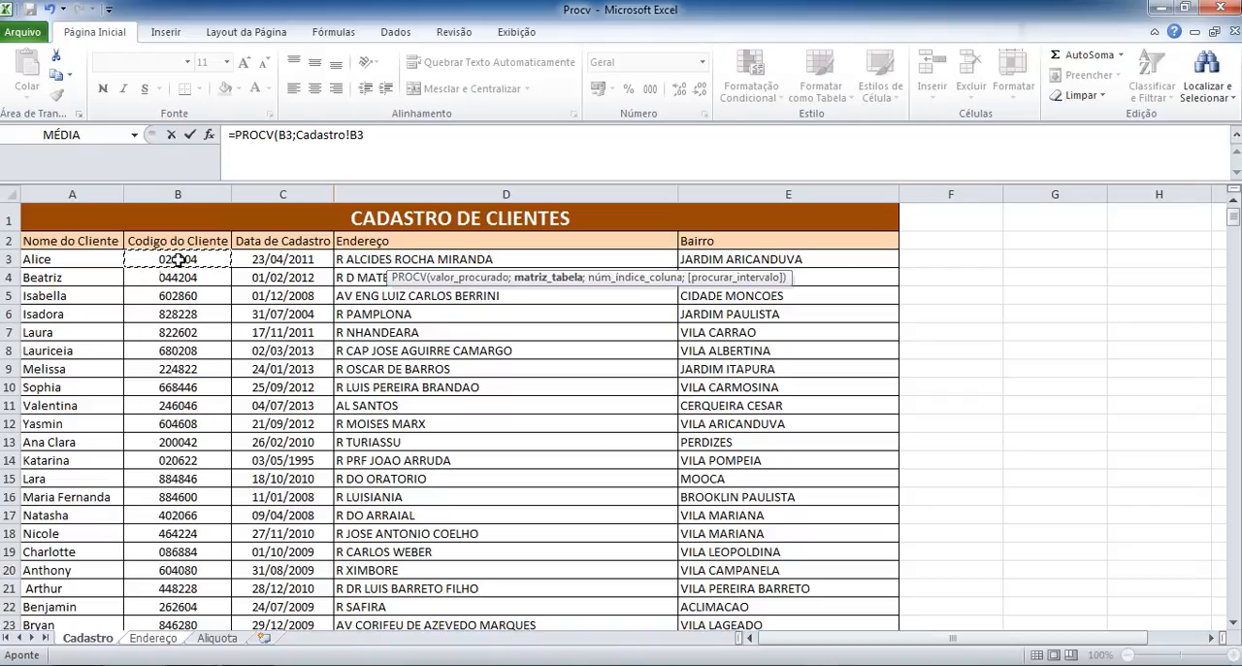
key("ctrl+shift+Right")
key("ctrl+shift+Down")
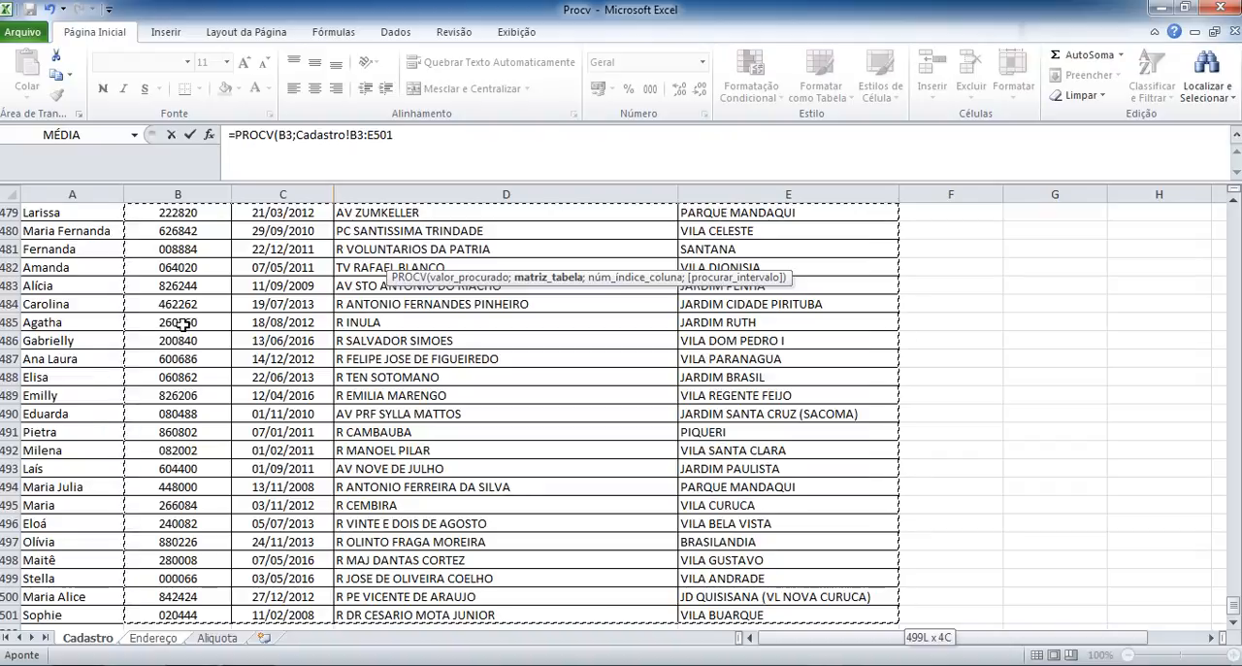
type(";")
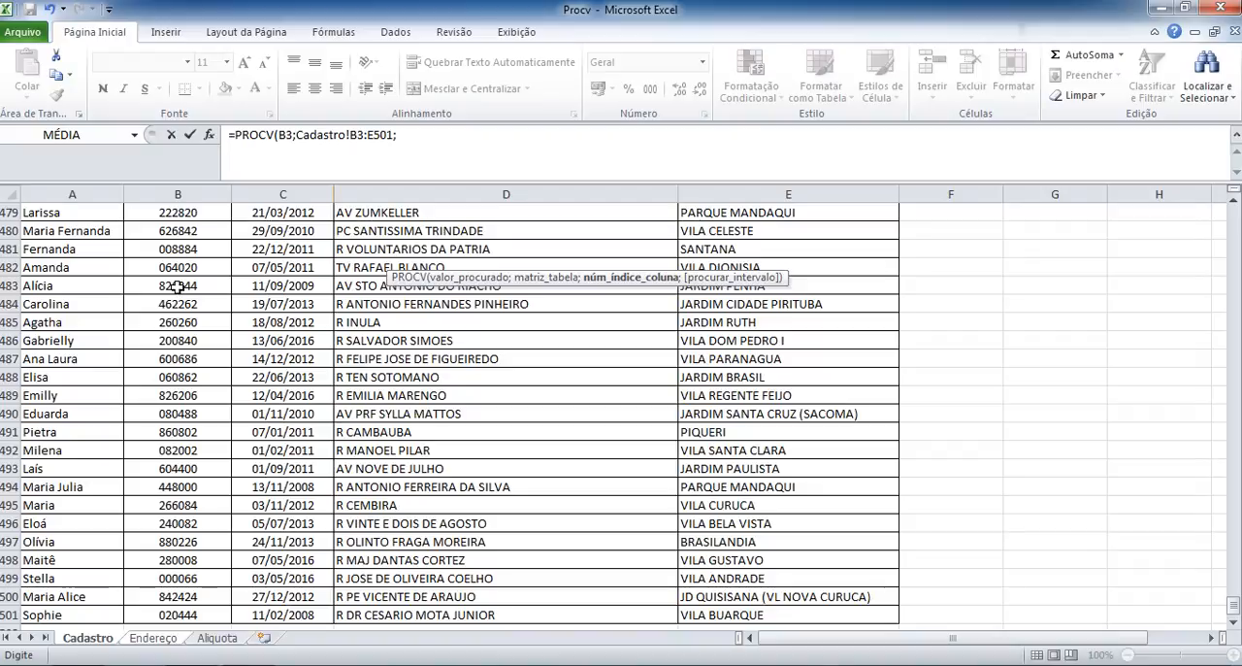
Complete the PROCV formula with column index 3 and 0 for an exact match.
left_click(434, 139)
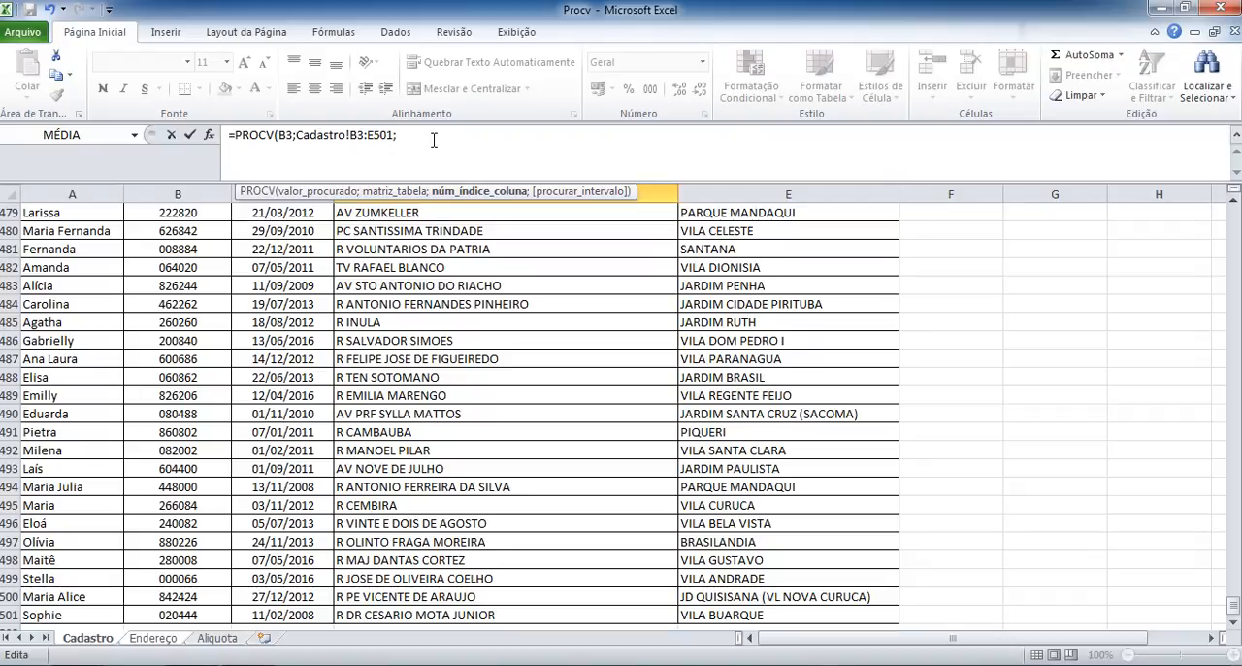
type("3;")
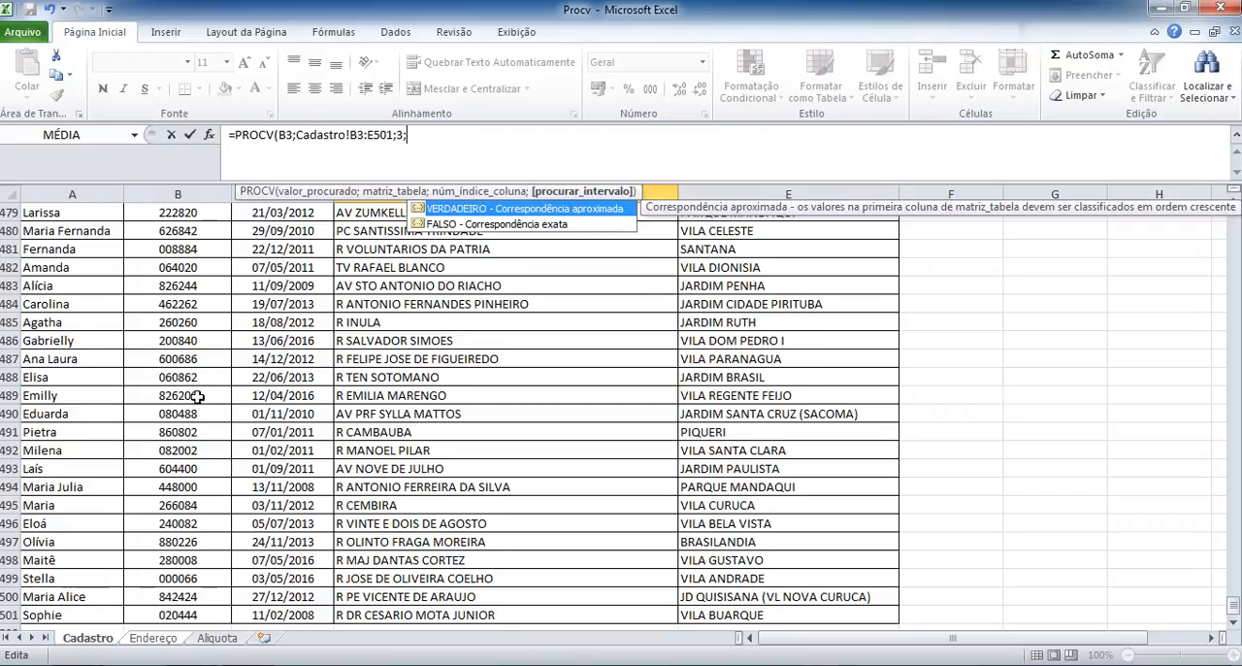
left_click(522, 226)
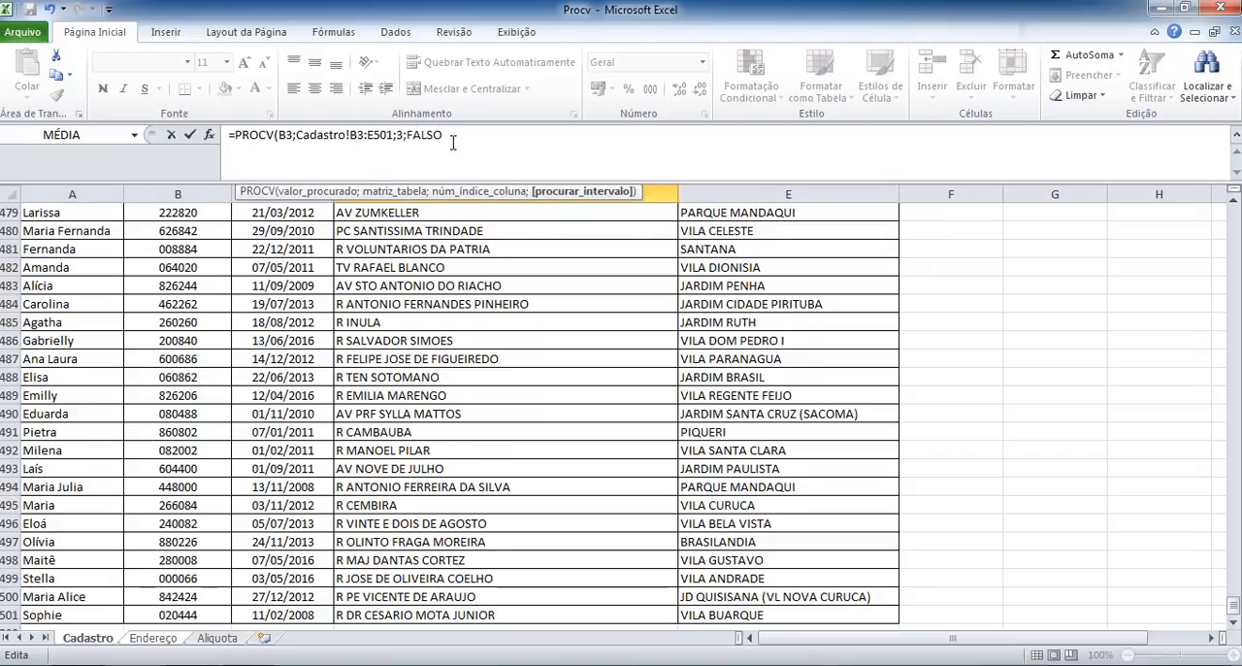
key("BackSpace")
key("BackSpace")
key("BackSpace")
key("BackSpace")
key("BackSpace")
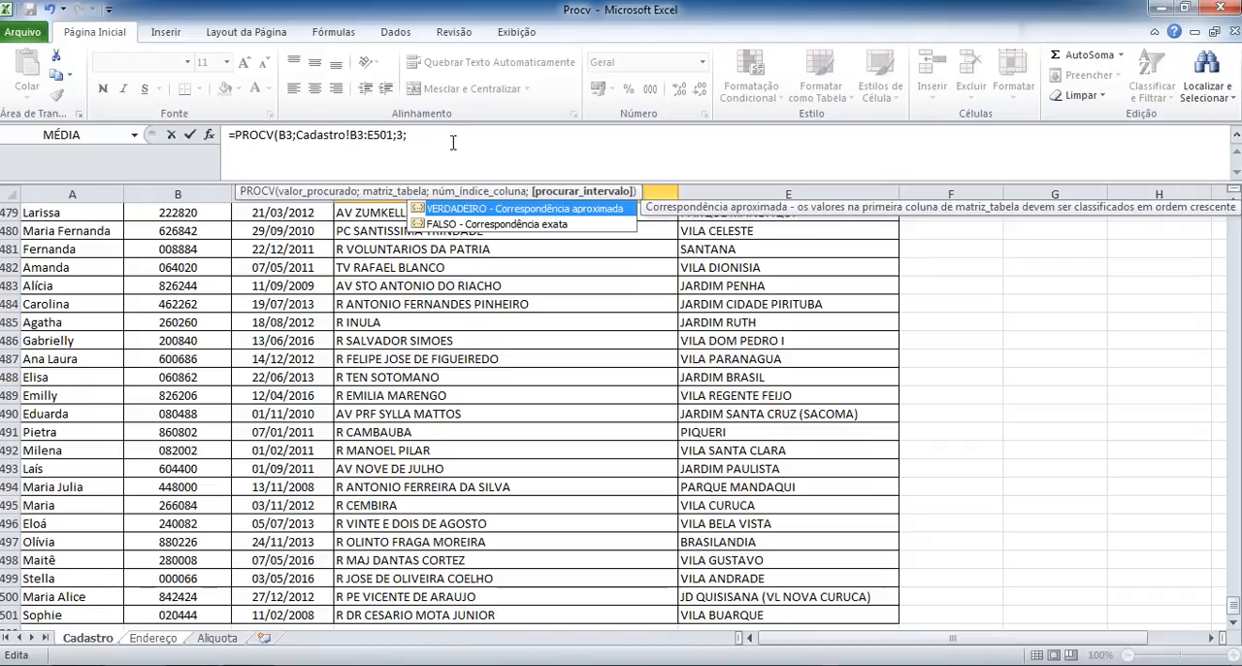
type("0")
key("Return")
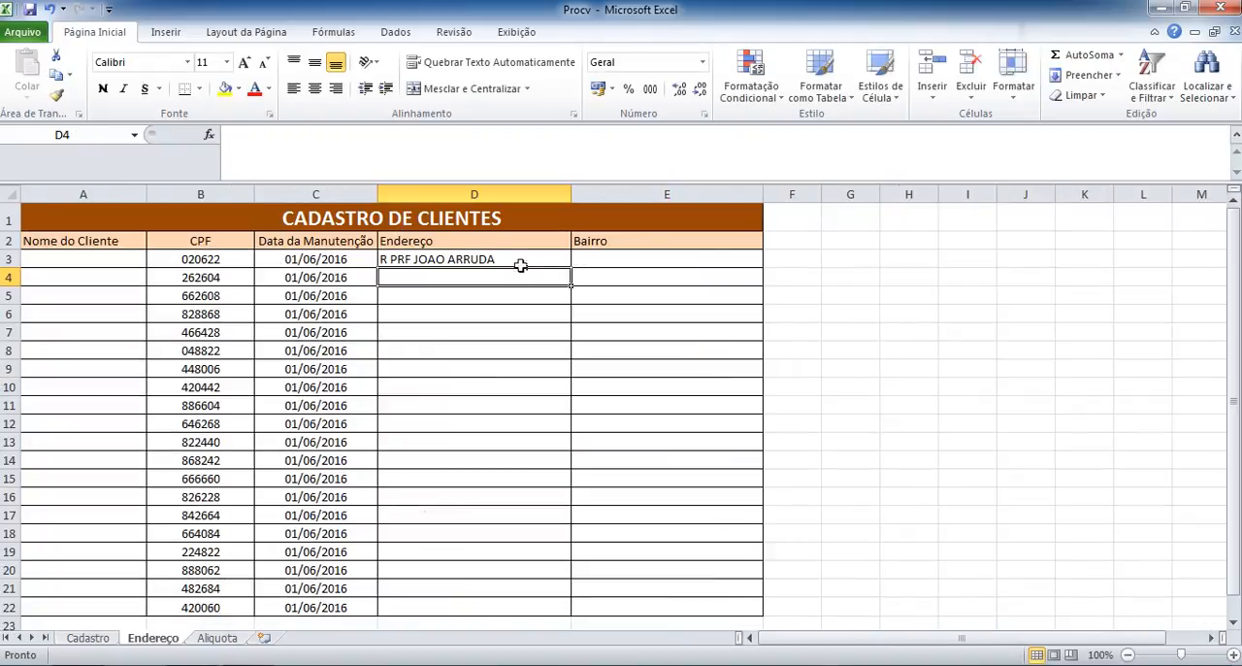
Make the table range in D3's formula absolute as Cadastro!$B$3:$E$501, and fill the formula down to D22.
left_click(515, 258)
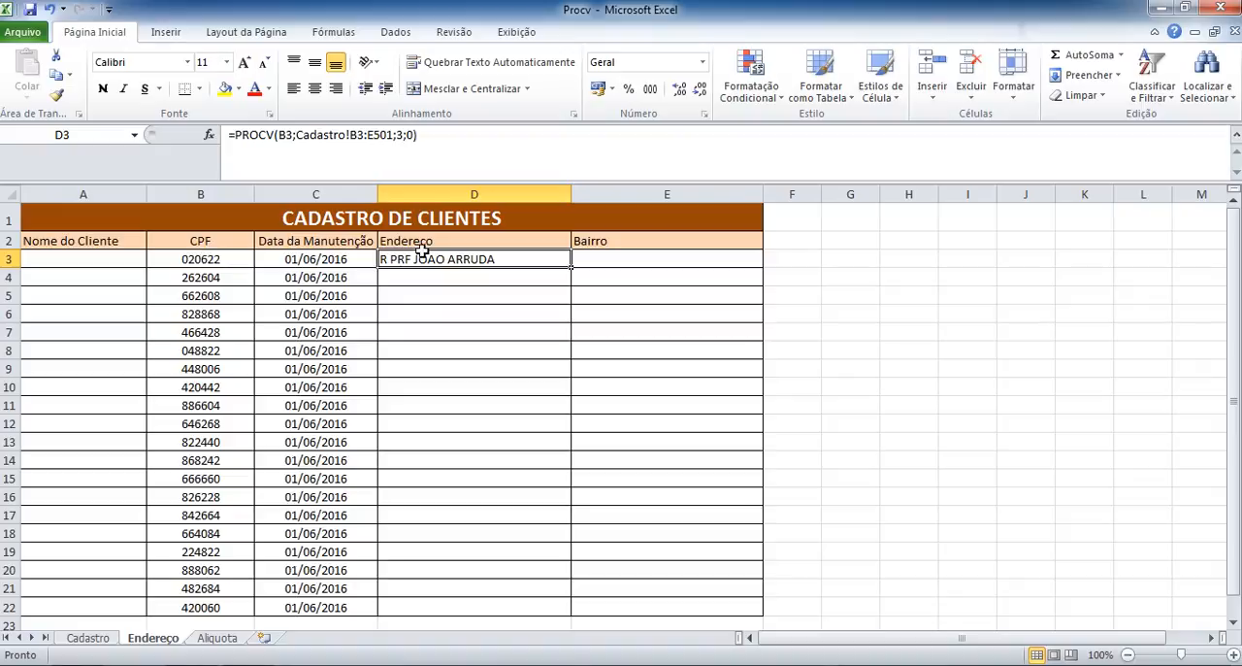
left_click(338, 134)
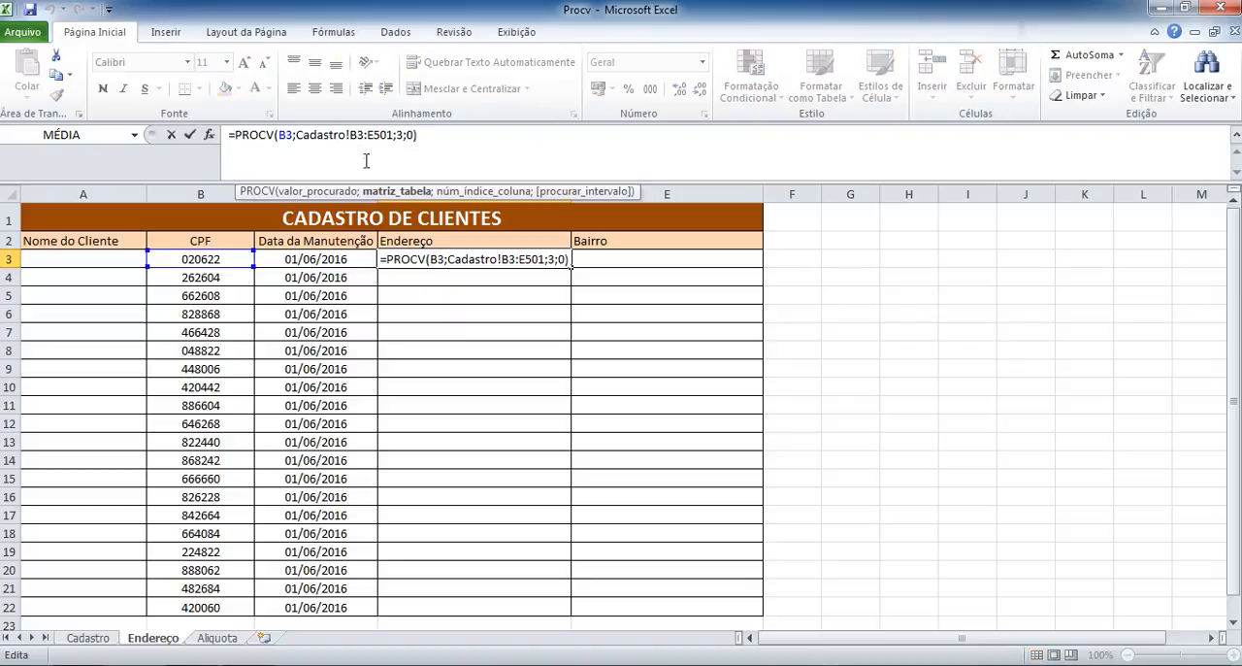
left_click(403, 192)
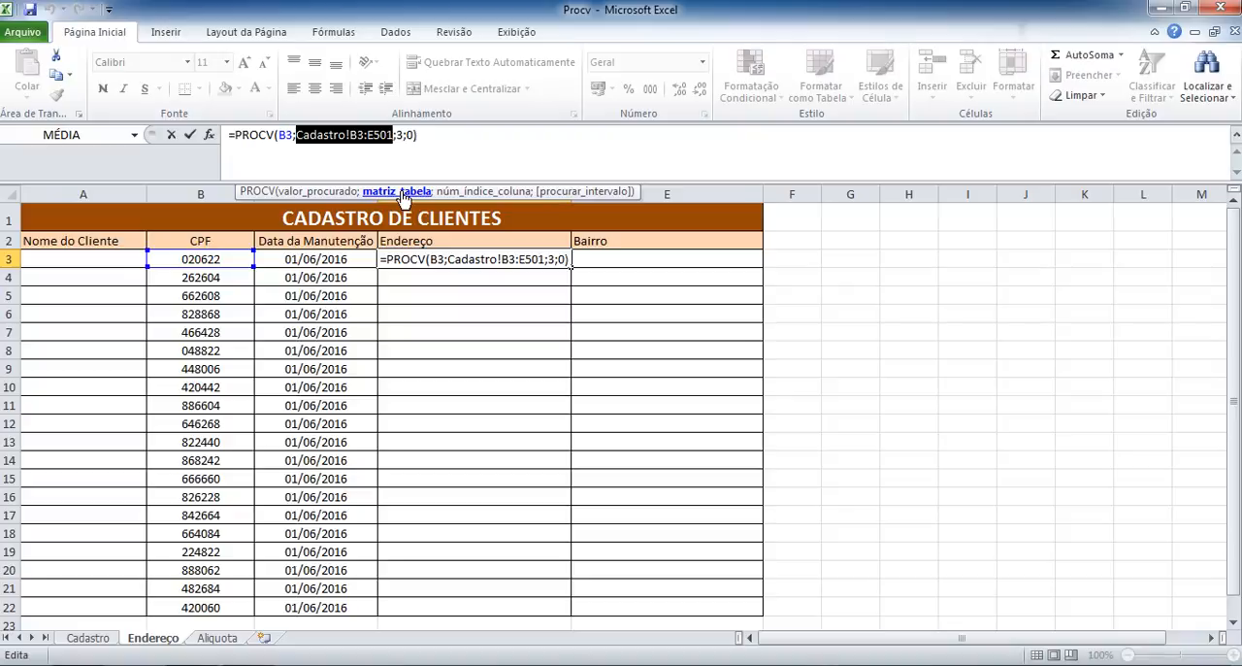
key("F4")
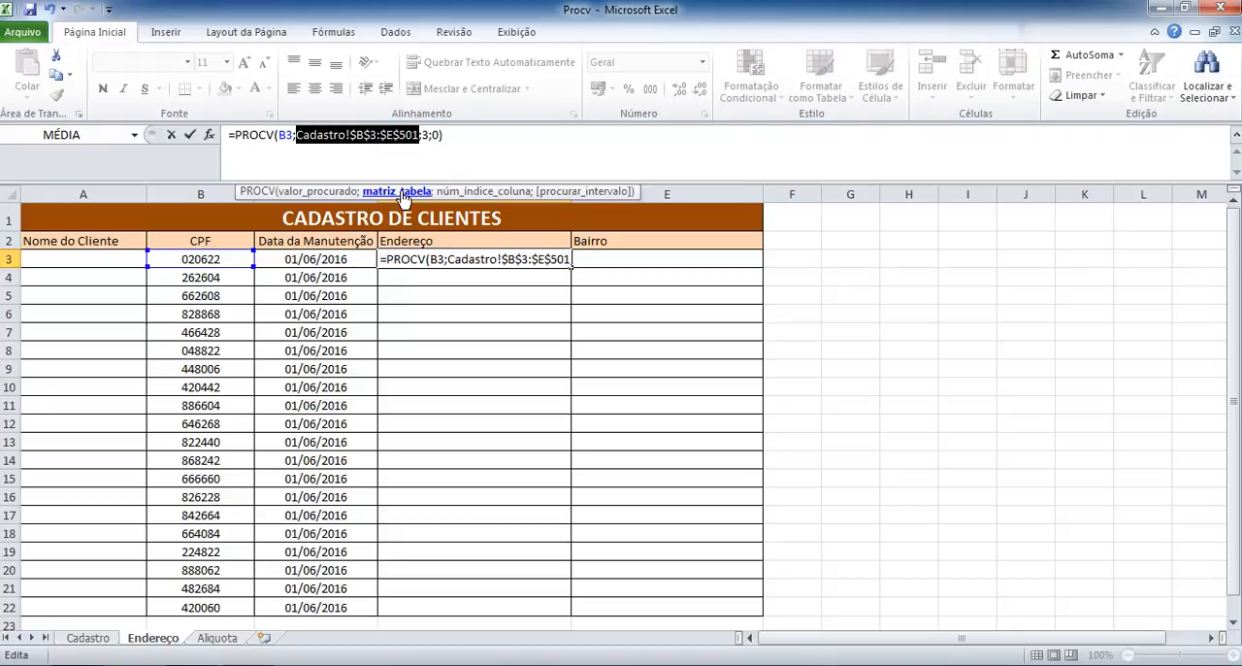
key("ctrl+Return")
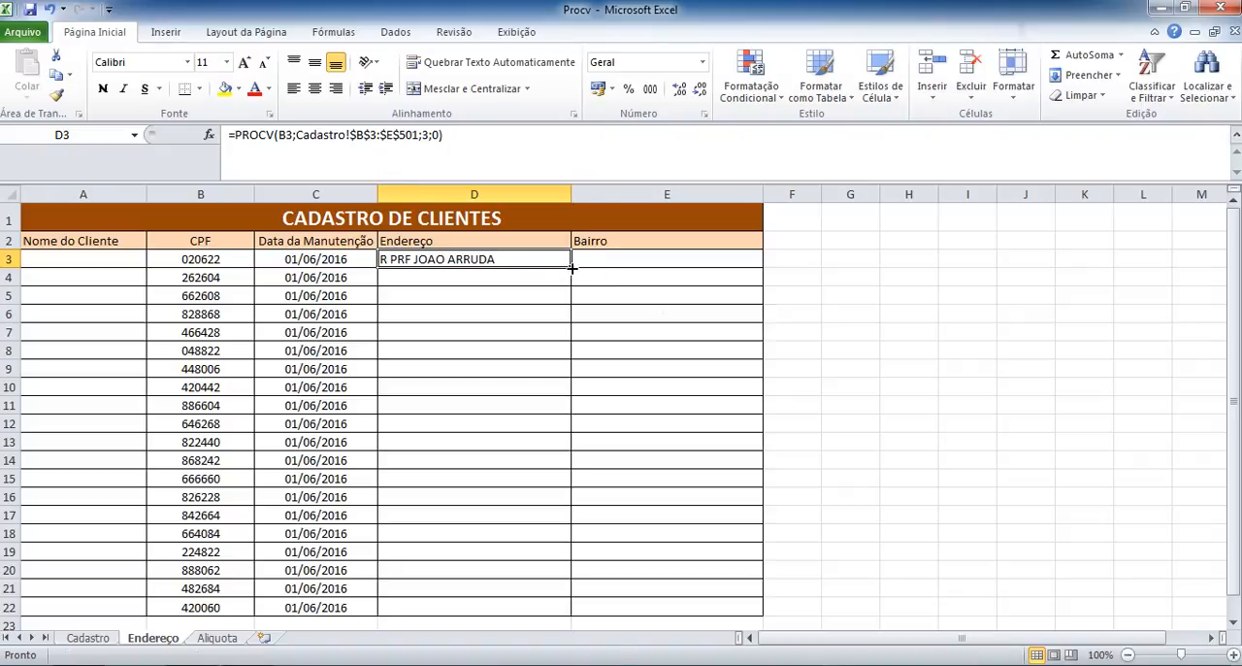
double_click(572, 266)
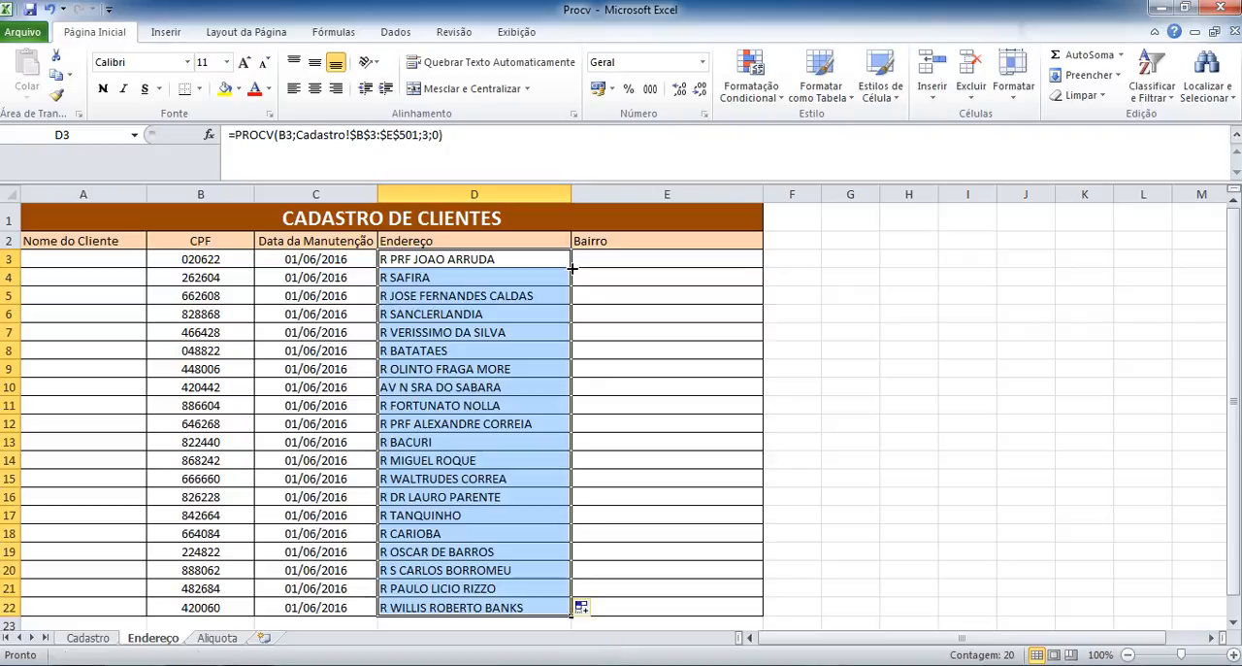
Check the filled Endereço formula in row 14 and compare several CPF codes with their returned addresses.
left_click(444, 461)
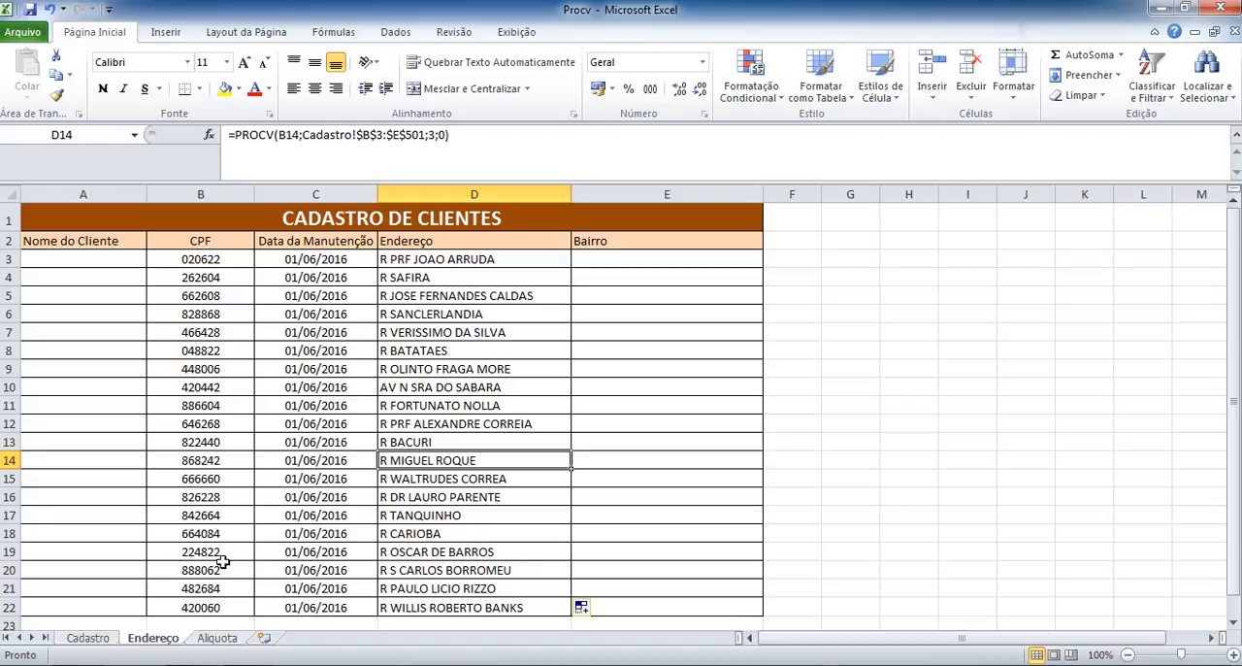
left_click(224, 602)
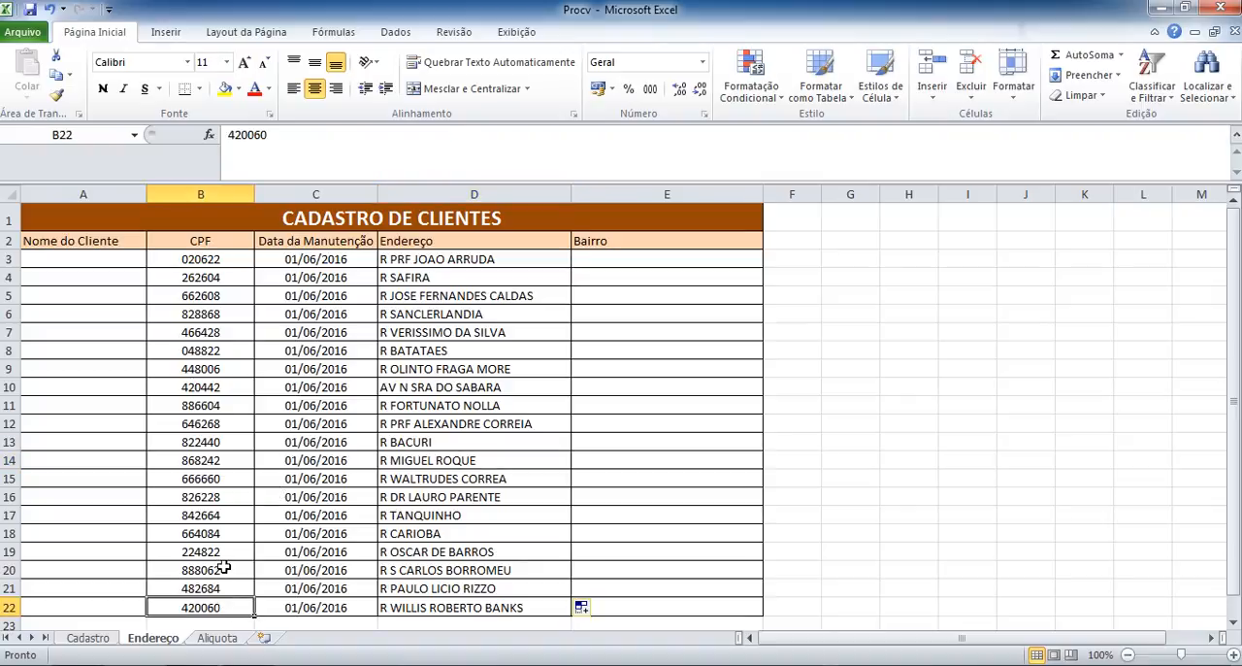
left_click(223, 569)
left_click(219, 535)
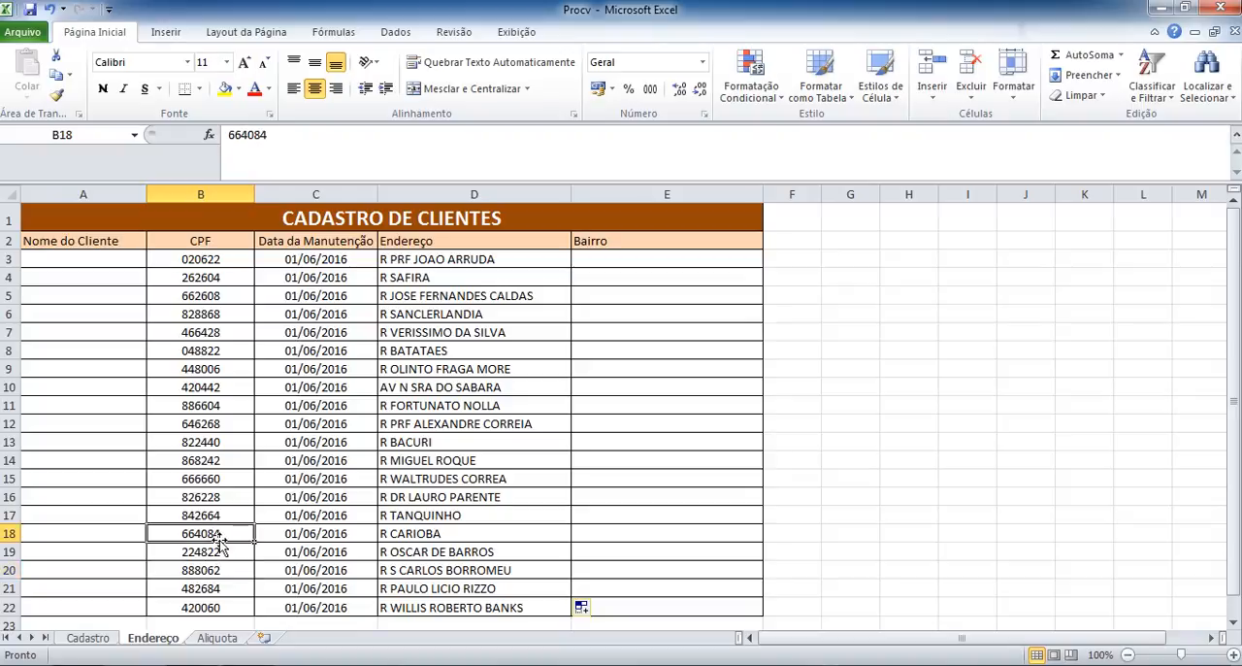
left_click(218, 462)
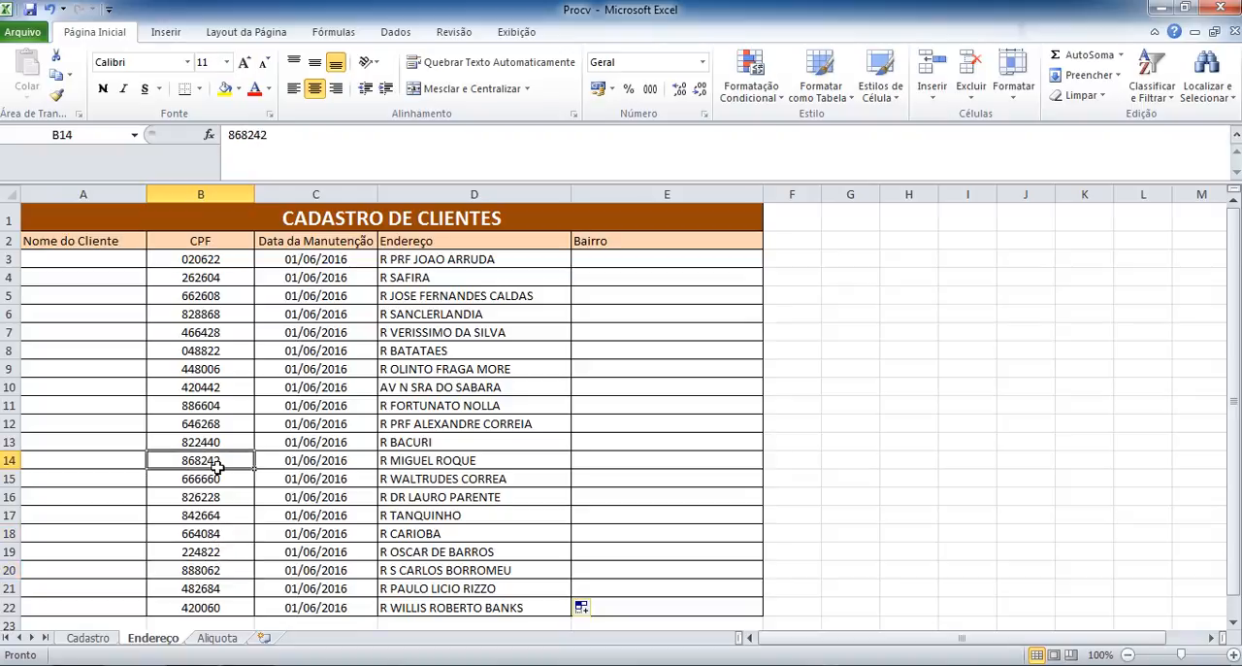
left_click(213, 296)
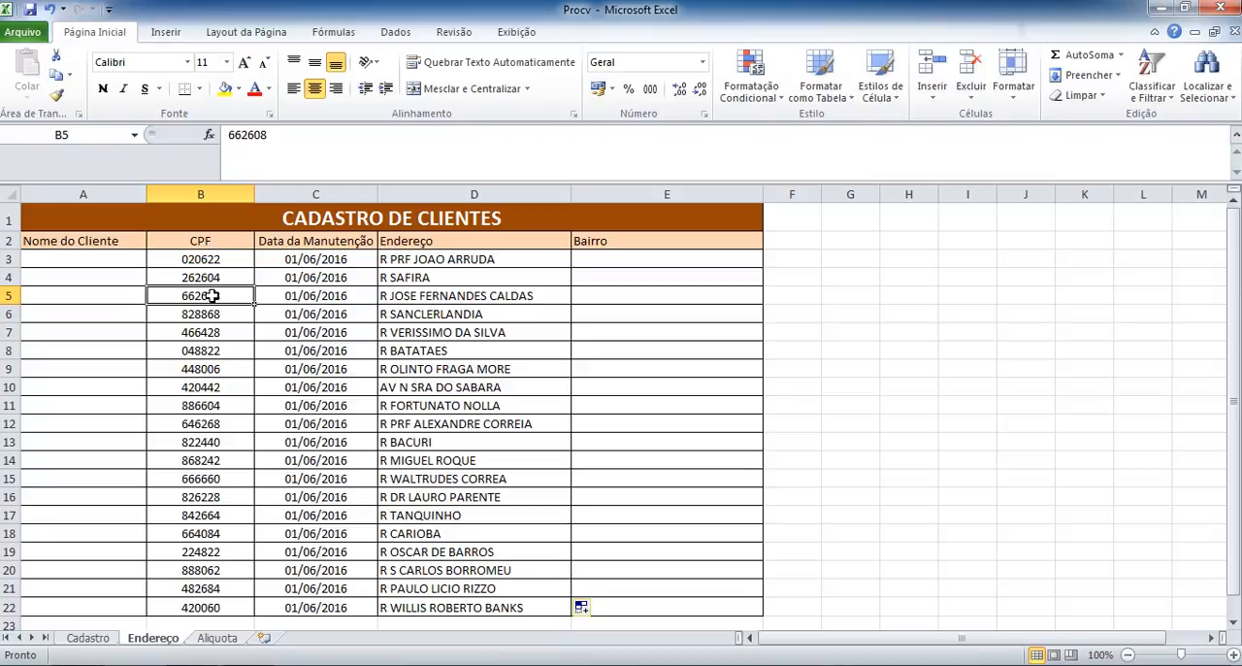
Copy the CPF from B5 on the Endereço sheet and find all its matches on the Cadastro sheet.
key("ctrl+c")
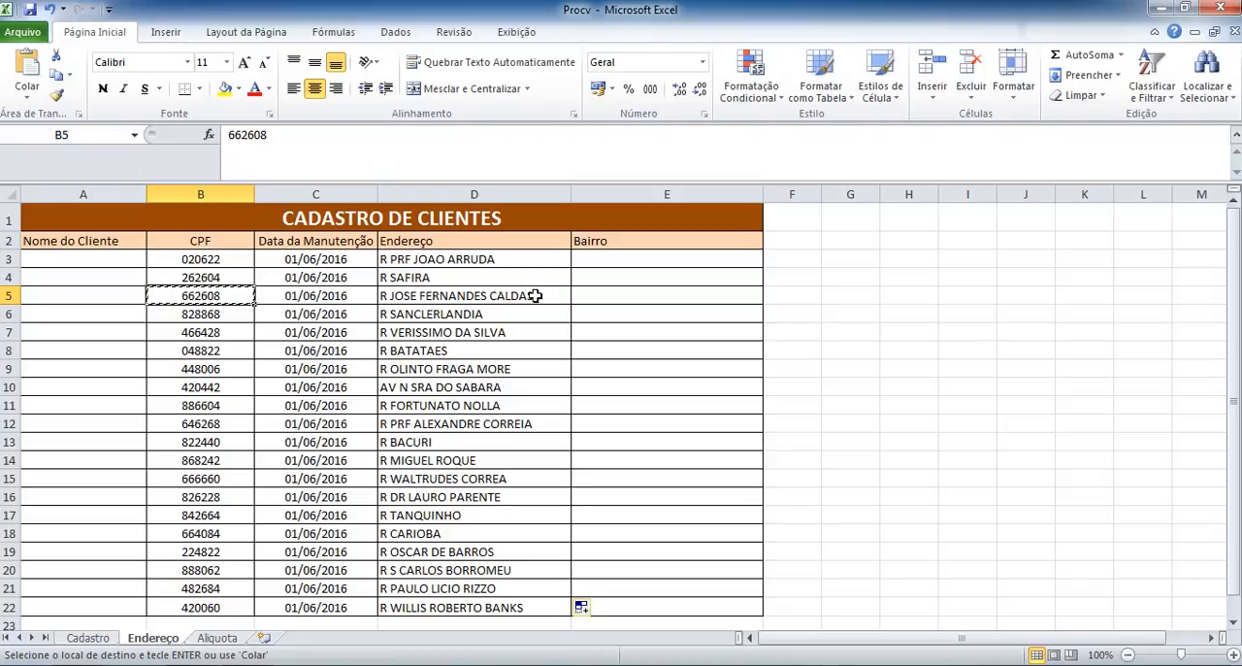
left_click(89, 638)
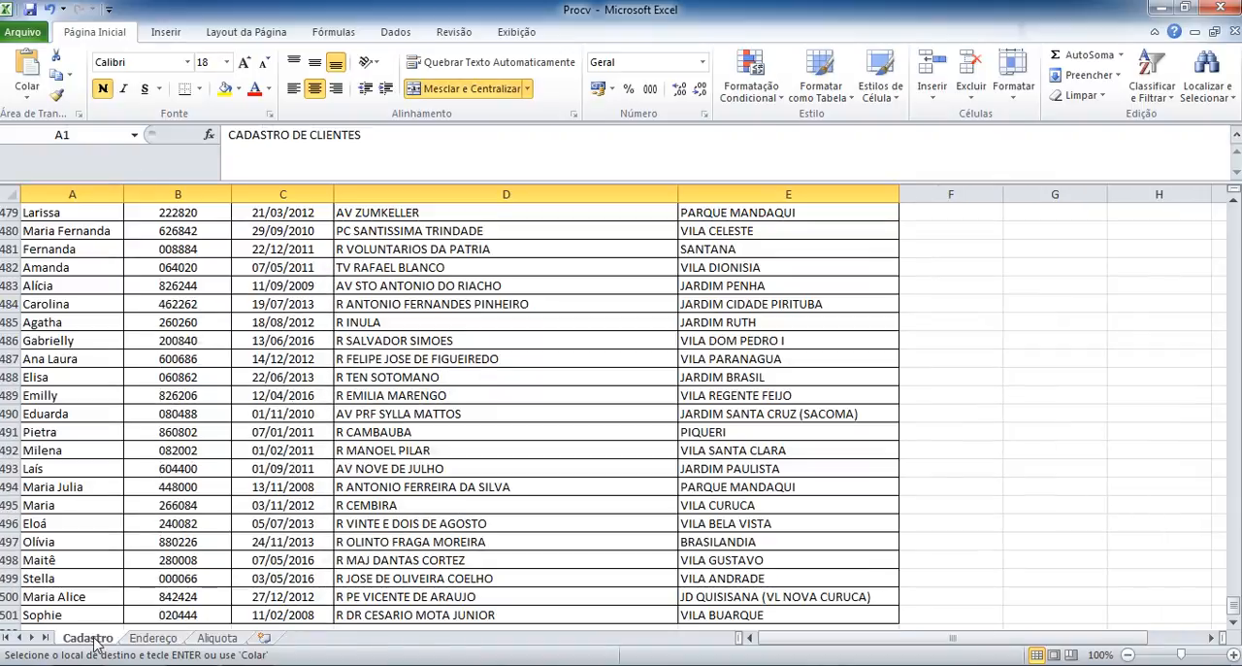
left_click(1204, 66)
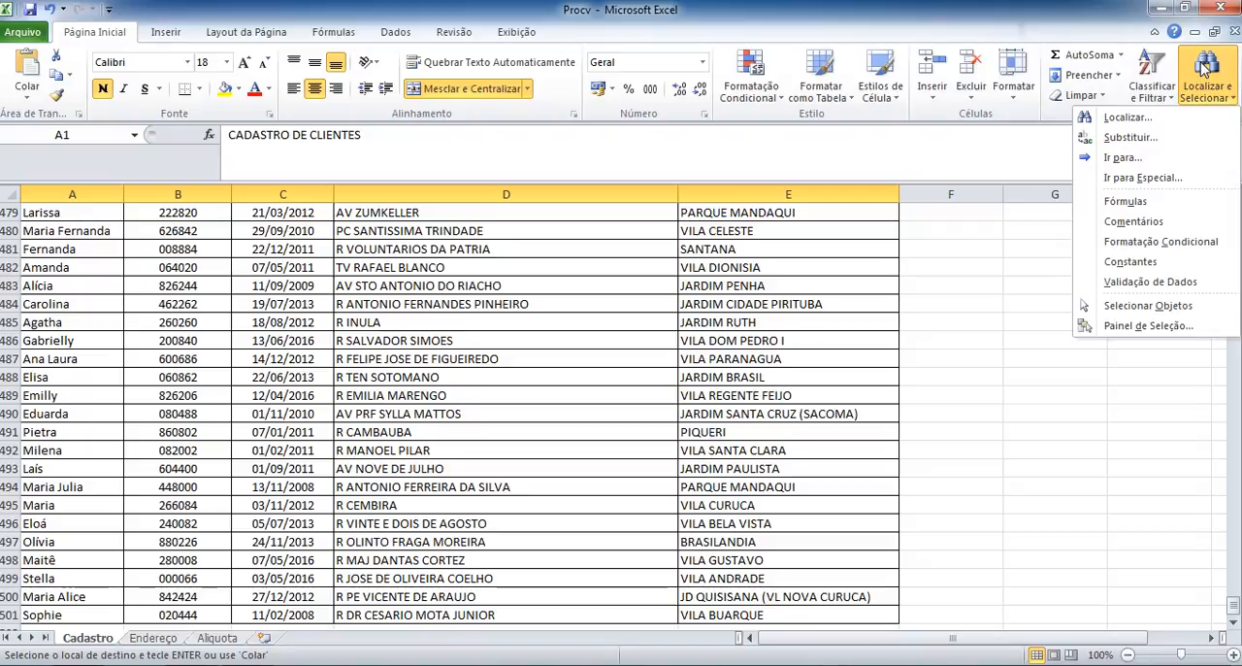
left_click(1127, 117)
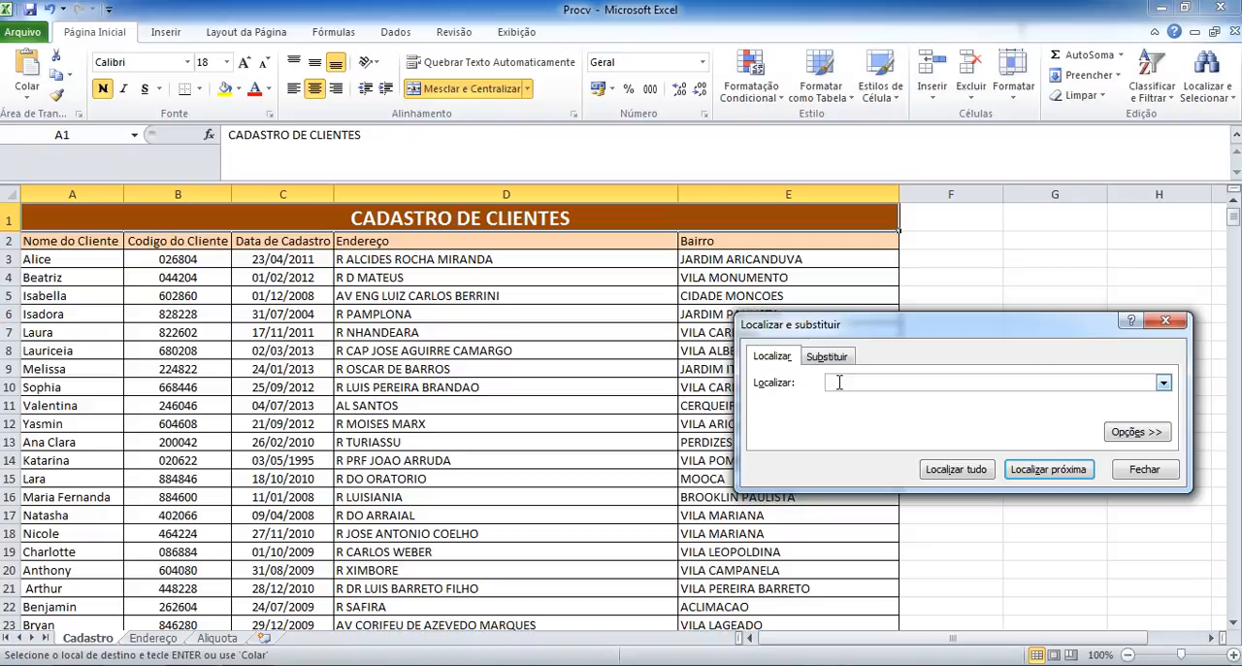
key("ctrl+v")
left_click(951, 471)
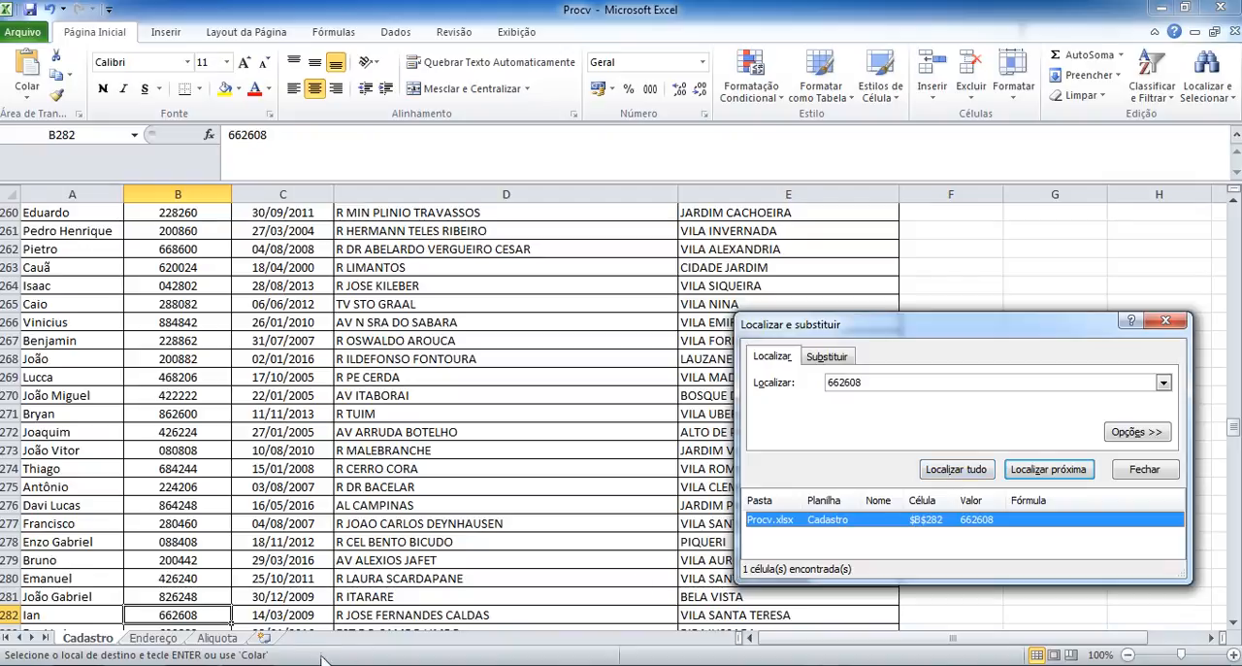
Check the matching client's row 282 and its Bairro, close the search, and return to the start of the Cadastro sheet.
left_click(8, 614)
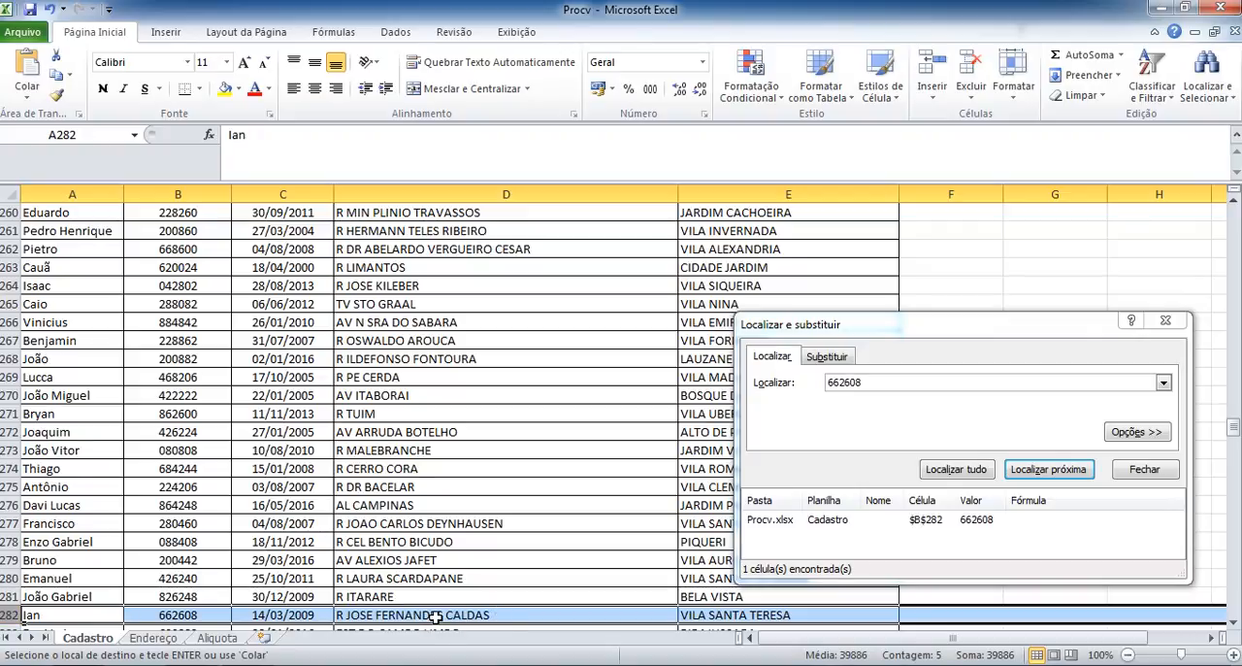
left_click(782, 614)
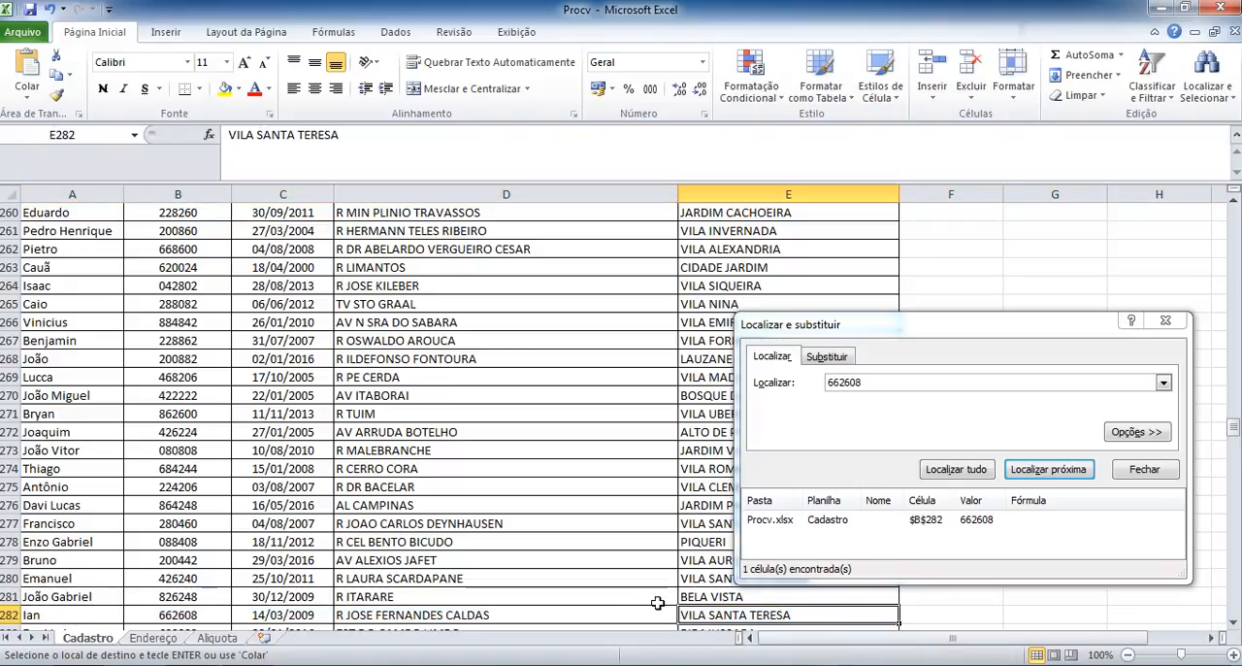
left_click(1145, 470)
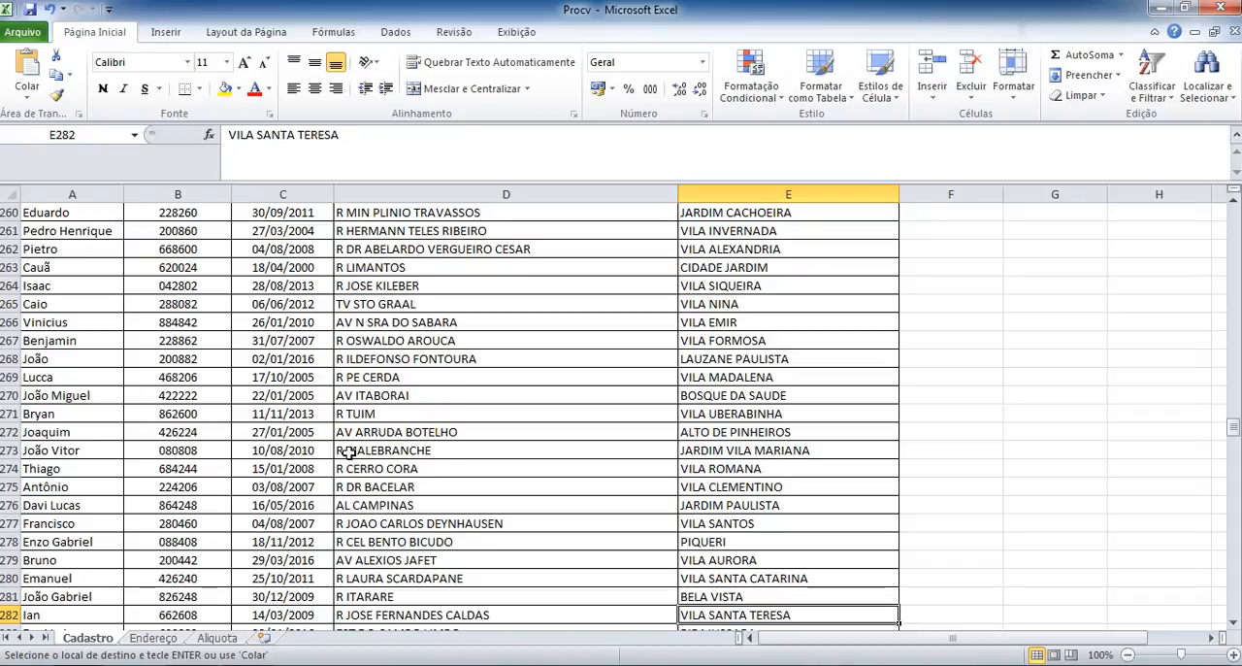
key("ctrl+Home")
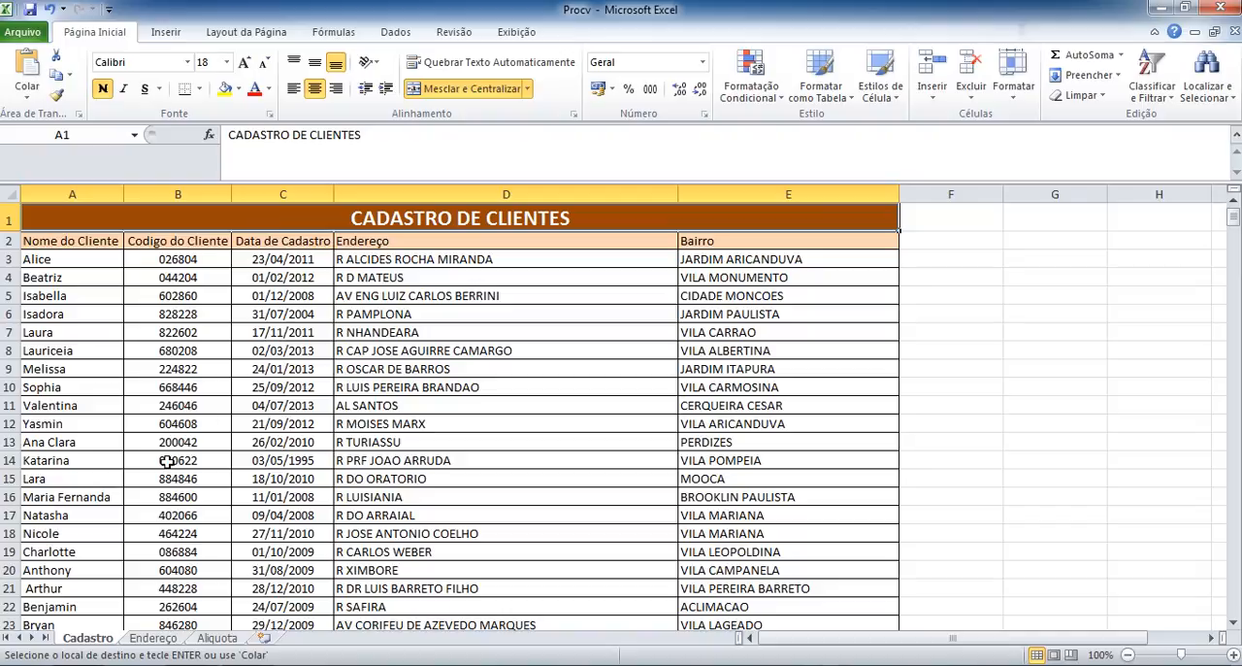
Return to the Endereço sheet, cancel the pending copy, and select the first Bairro cell, E3.
left_click(154, 640)
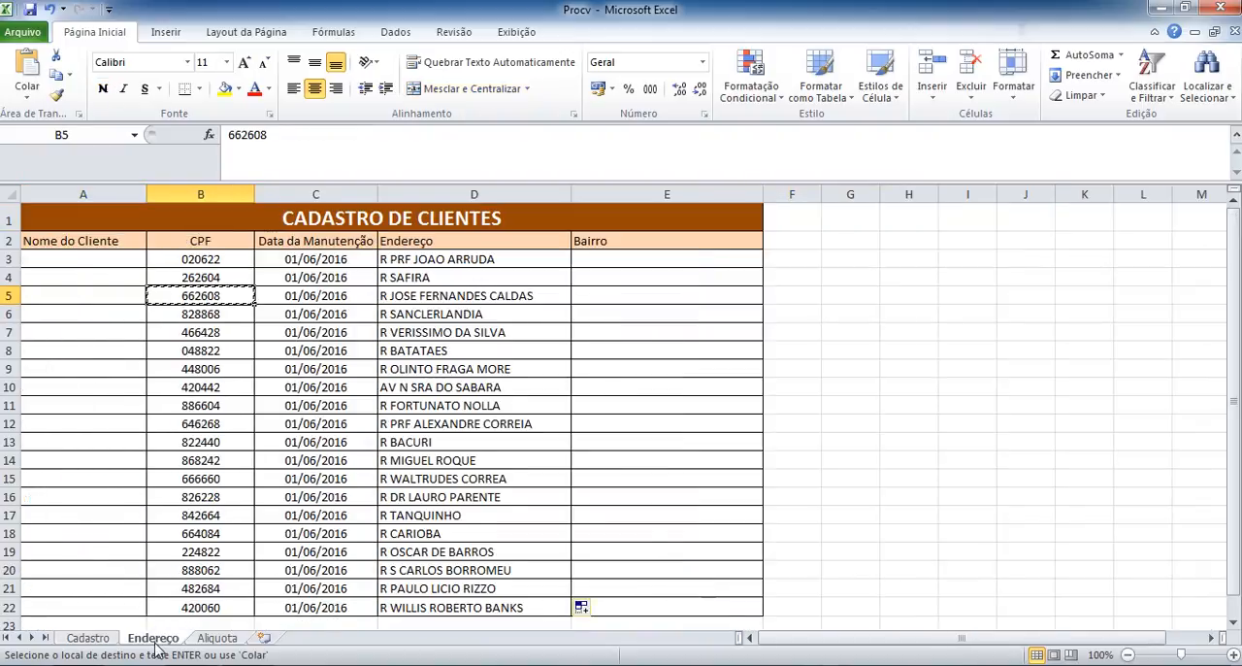
left_click(659, 258)
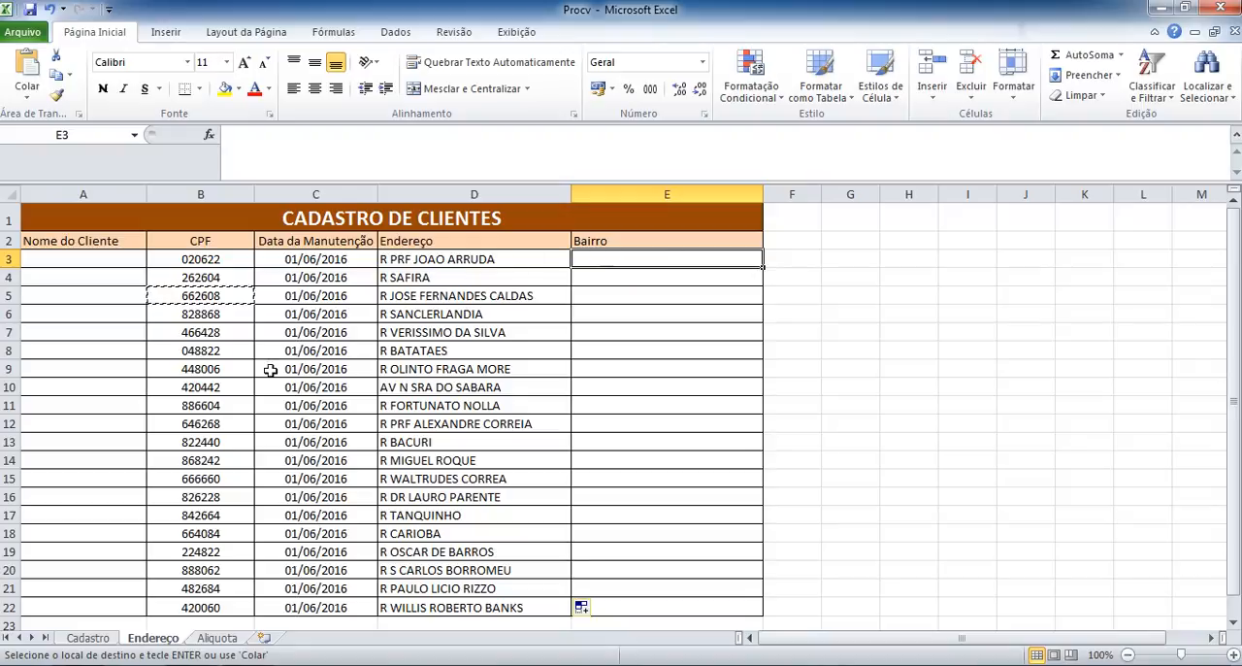
left_click(207, 259)
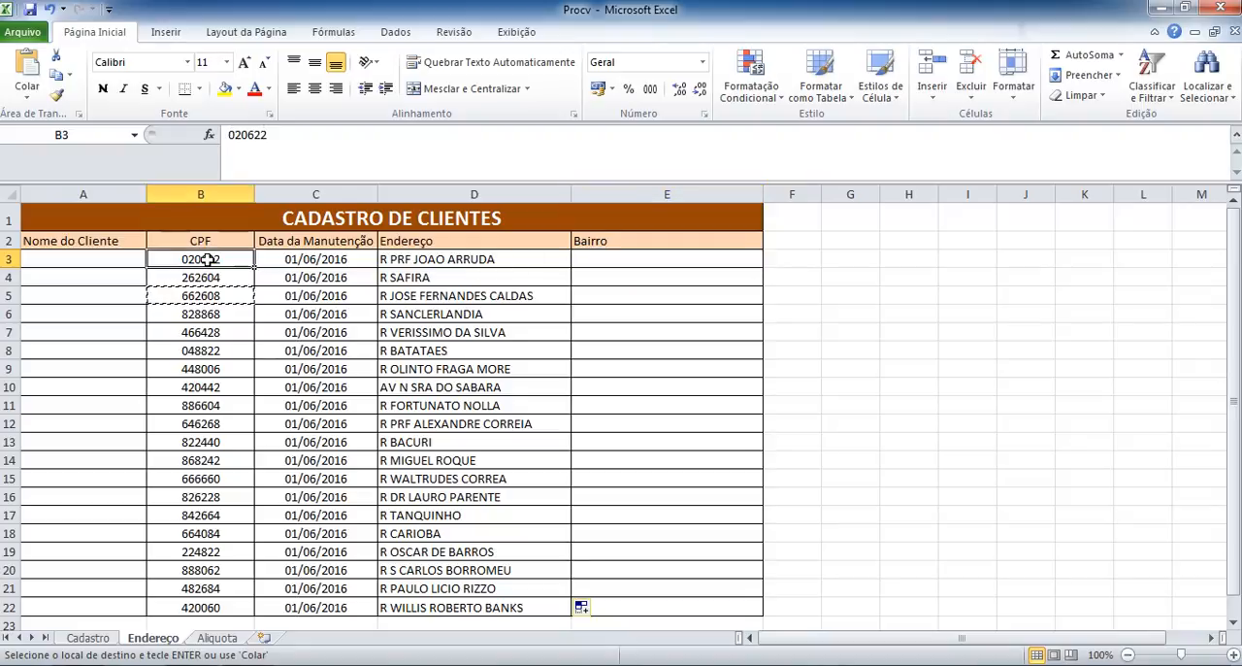
key("Escape")
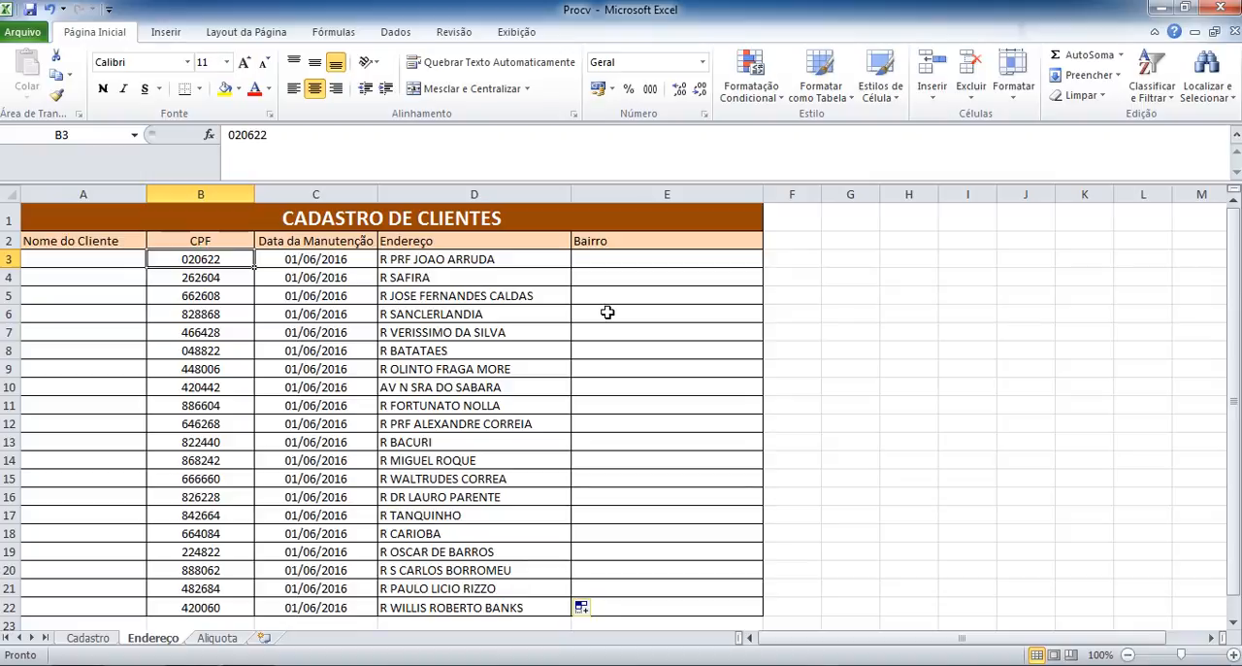
left_click(594, 259)
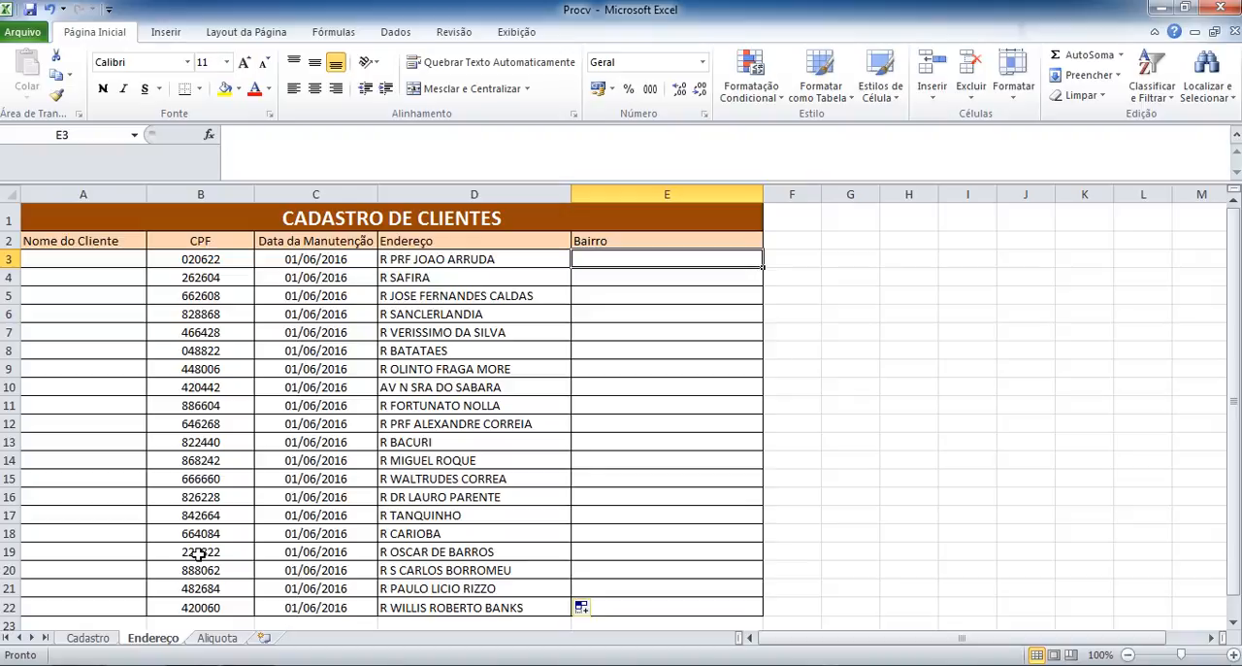
Define the range B3:E501 on the Cadastro sheet as a named range called Cadastro.
left_click(88, 639)
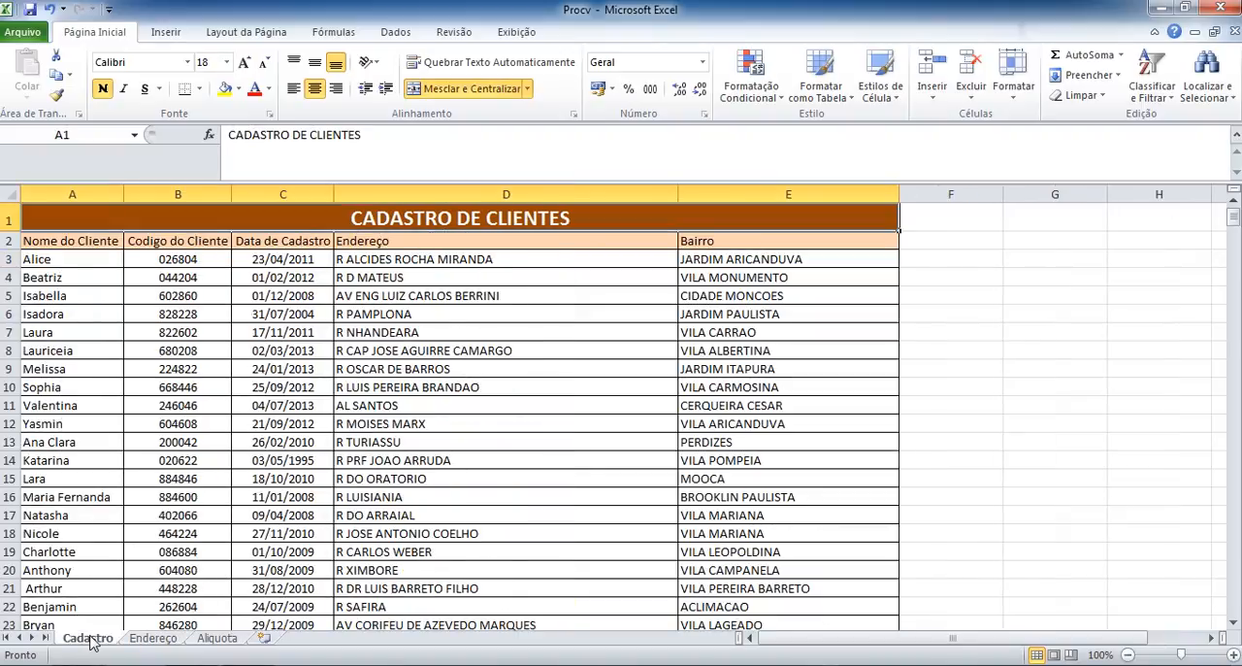
left_click(174, 259)
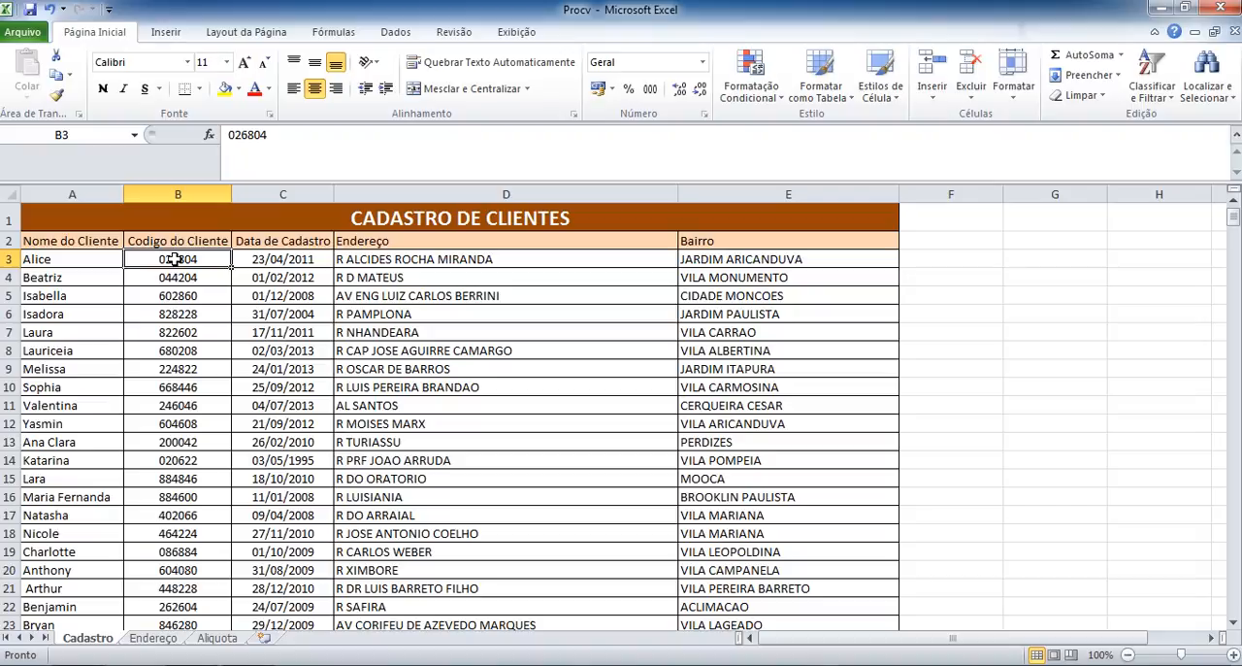
left_click(175, 291)
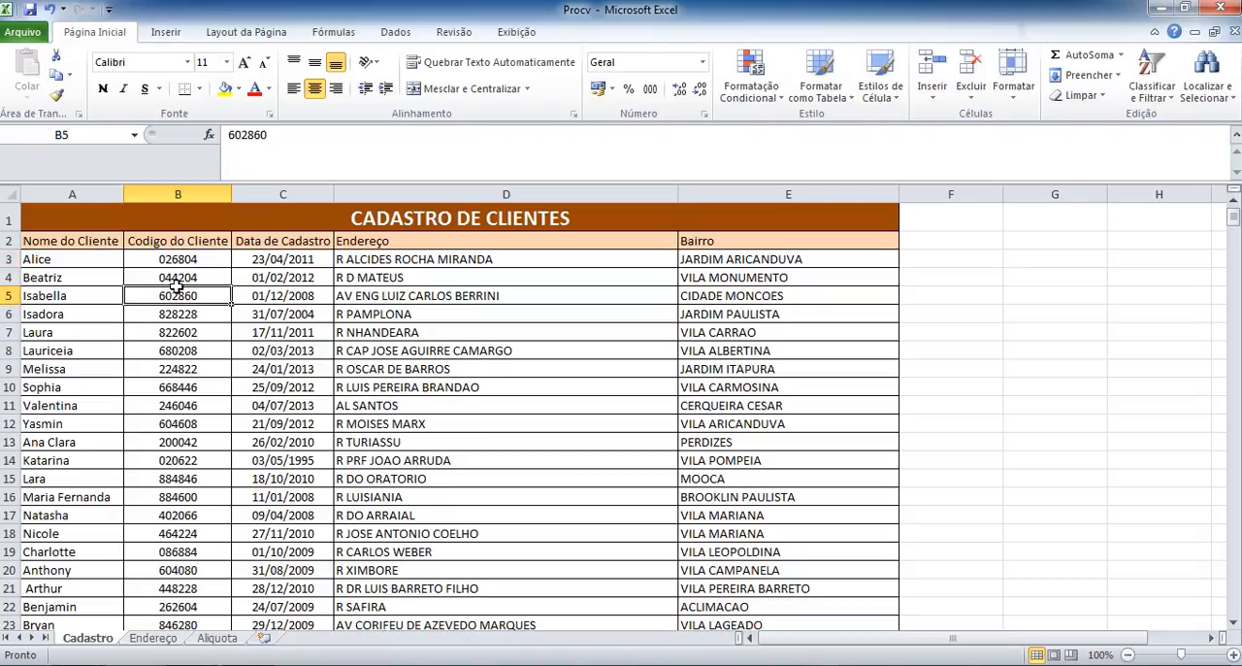
left_click(178, 259)
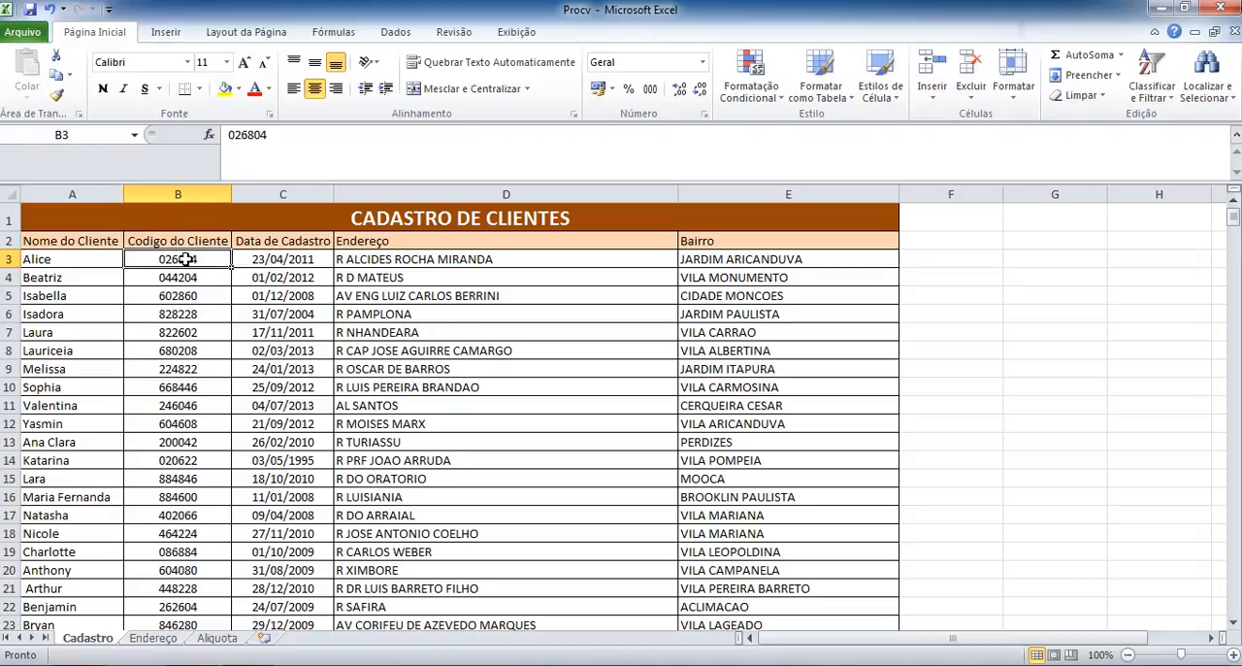
key("ctrl+shift+Right")
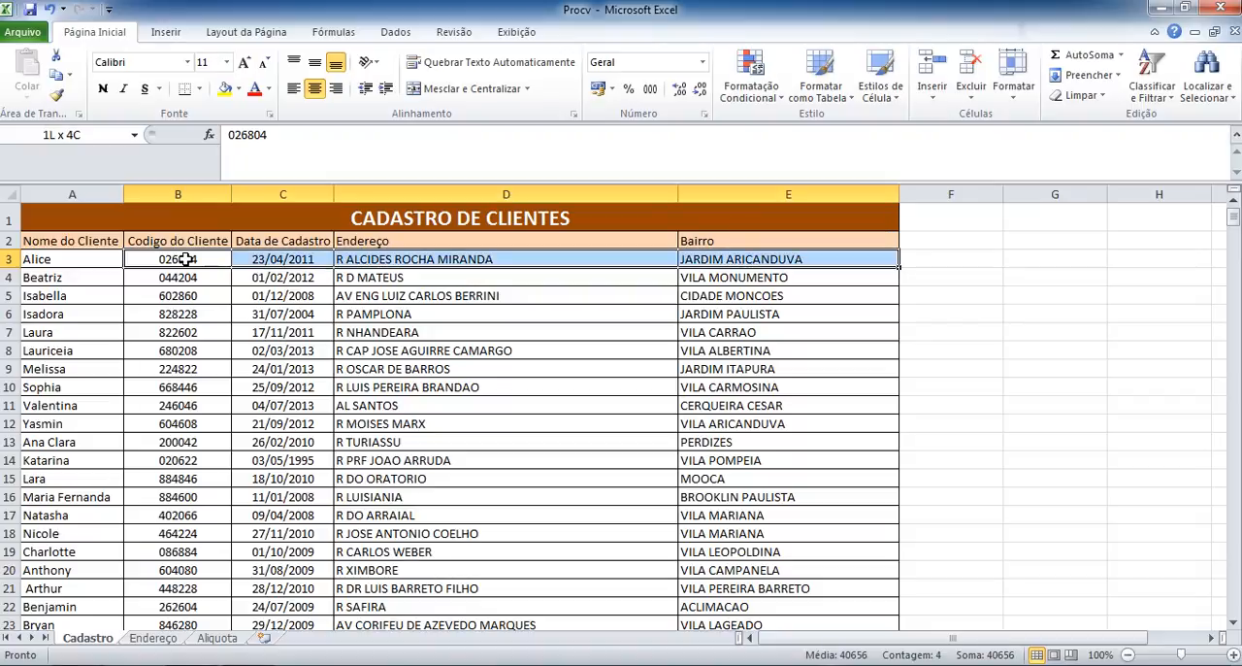
key("ctrl+shift+Down")
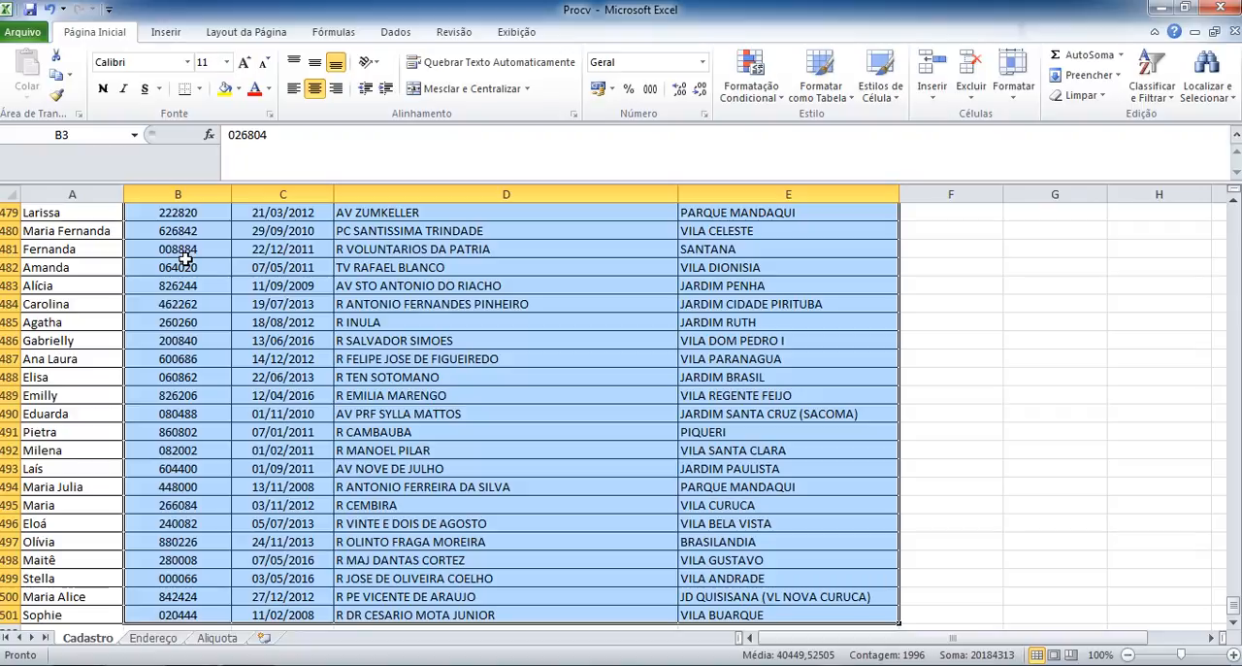
left_click(83, 135)
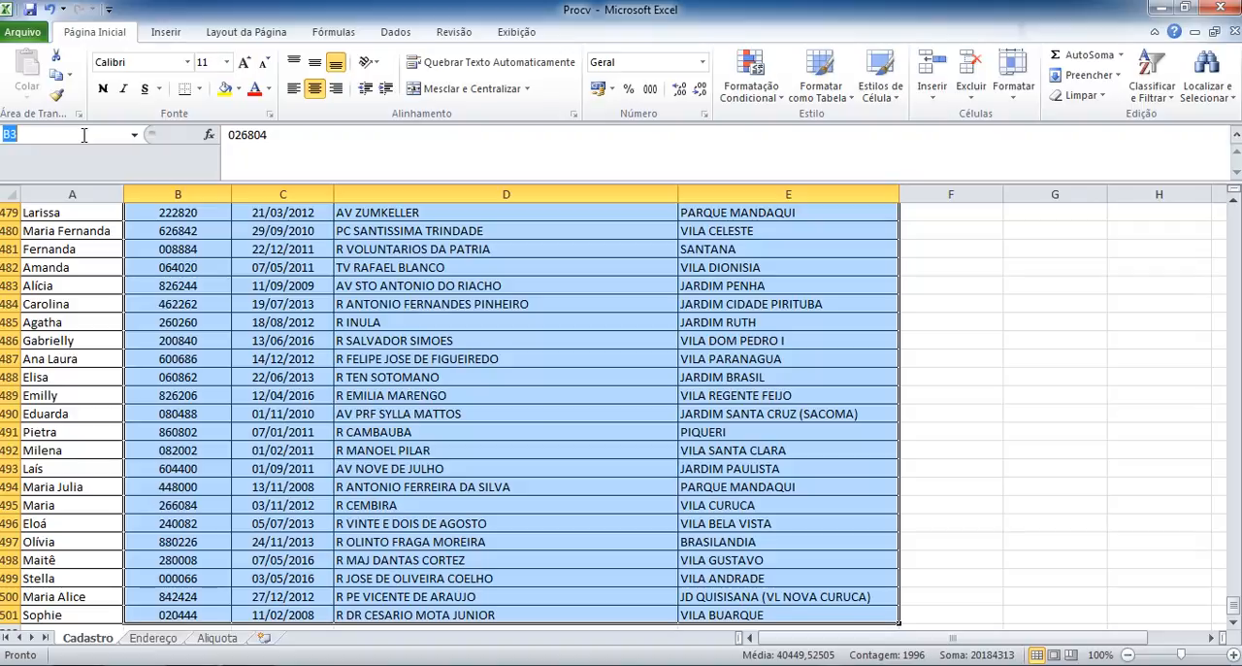
type("Cadastro")
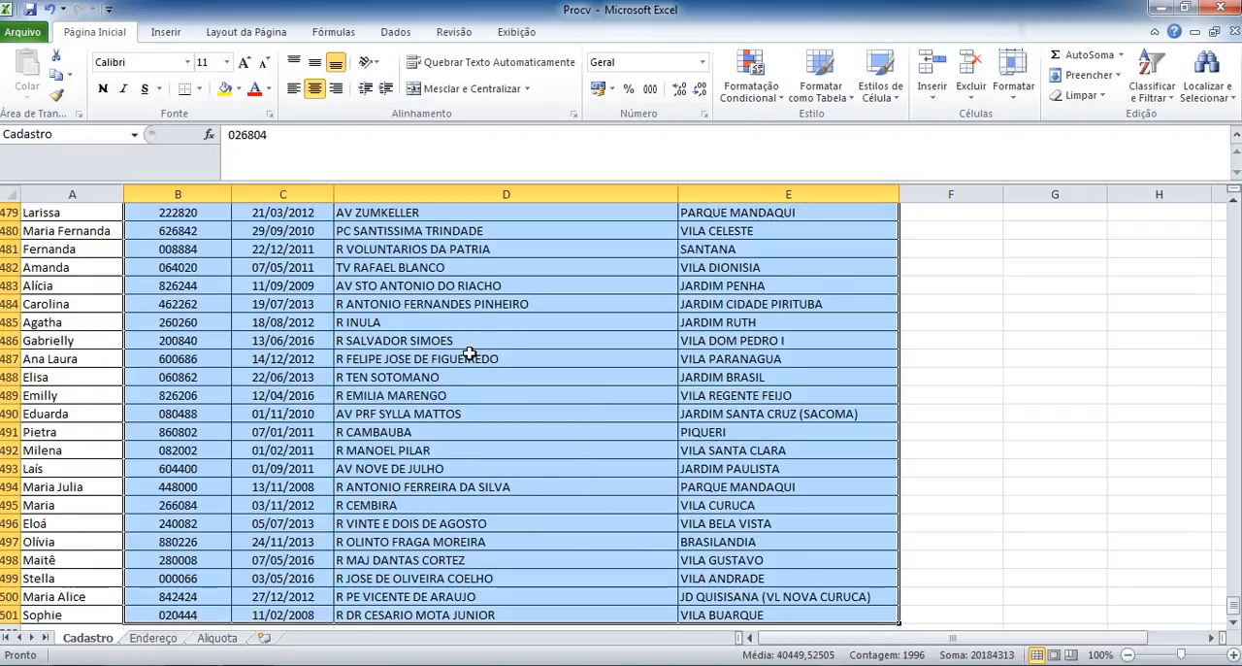
key("Return")
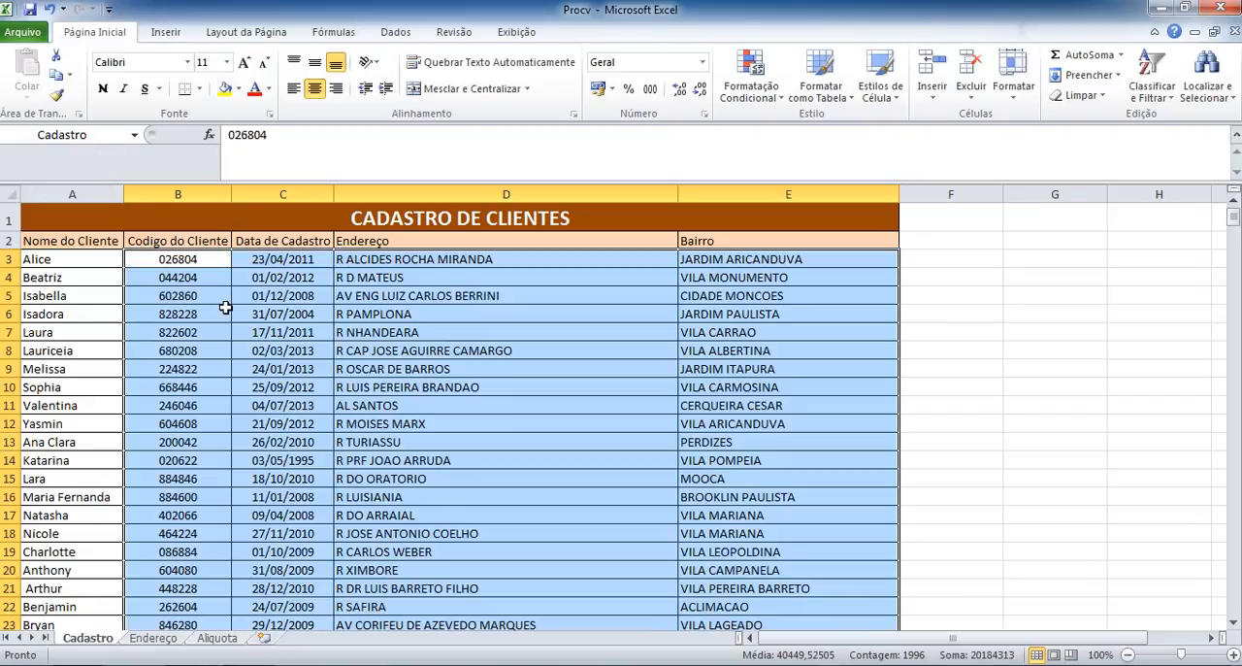
Reselect B3:E501 on the Cadastro sheet to check that its range name is recognized, and deselect it.
left_click(264, 314)
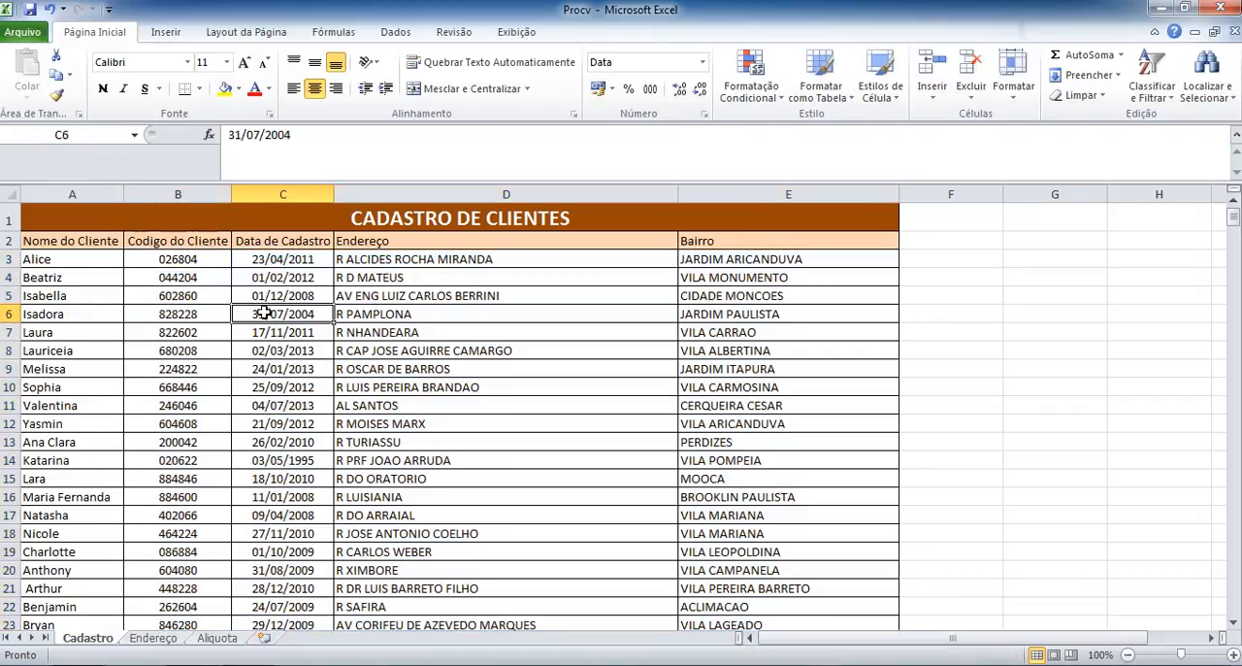
left_click(192, 259)
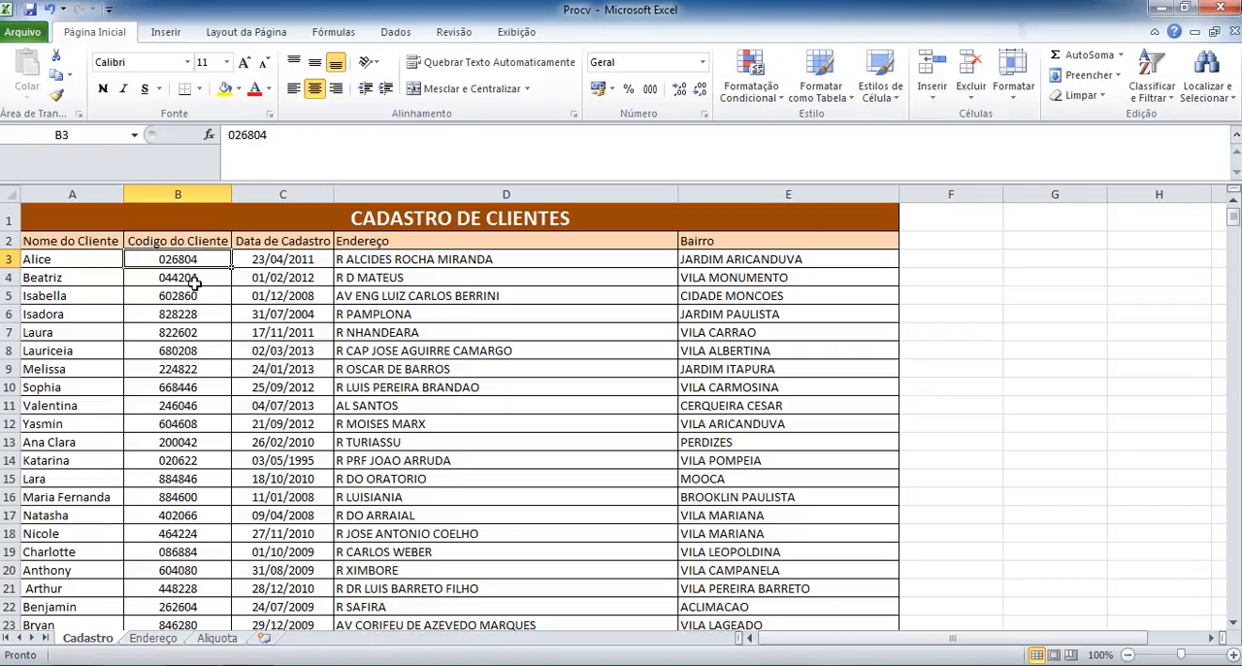
left_click(194, 279)
left_click(191, 260)
key("ctrl+shift+Right")
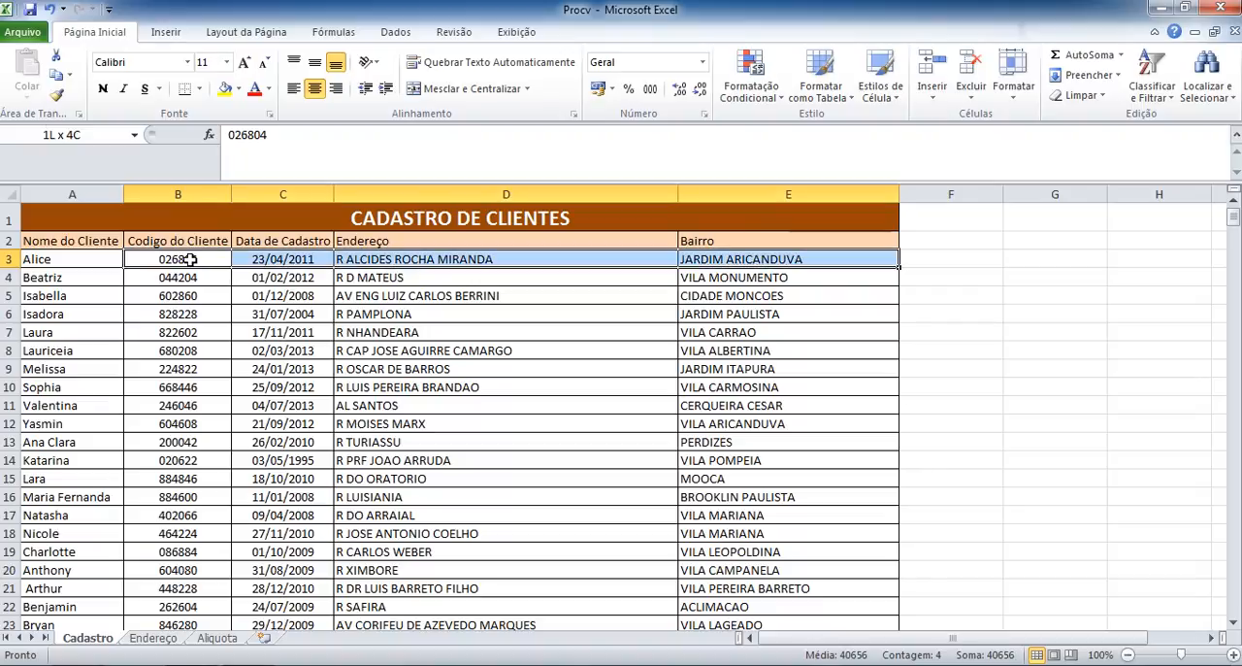
key("ctrl+shift+Down")
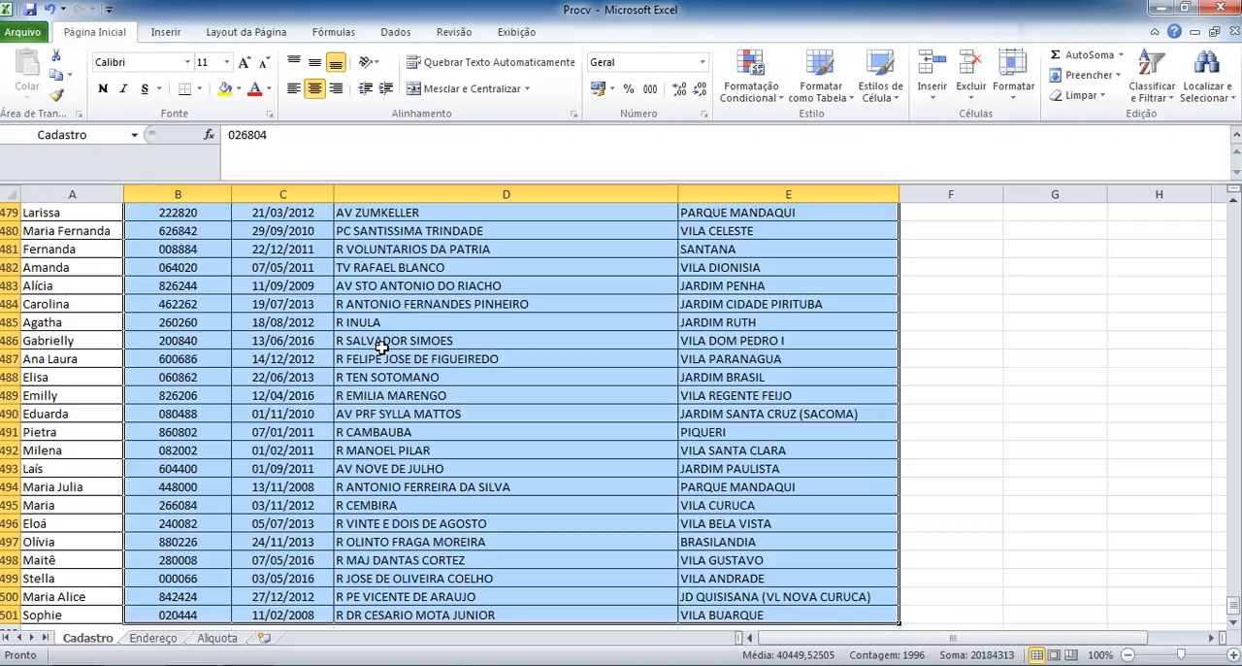
left_click(338, 319)
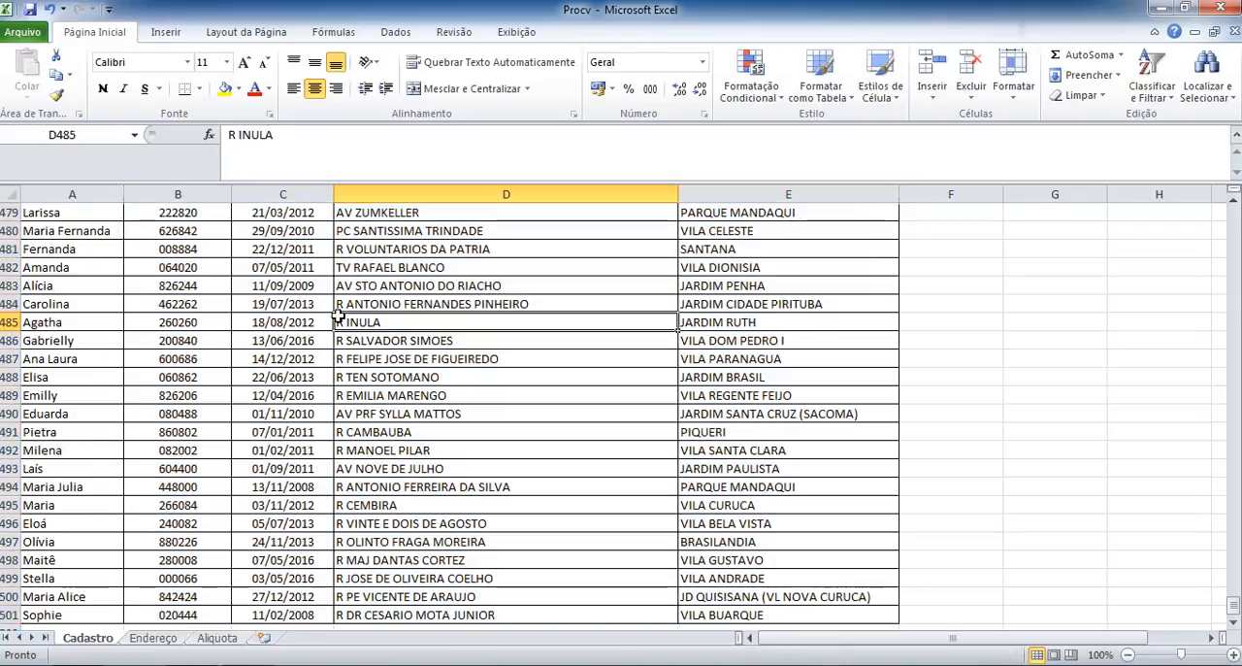
On the Endereço sheet, start a PROCV formula in E3 with the CPF cell B3 as the lookup value.
left_click(153, 638)
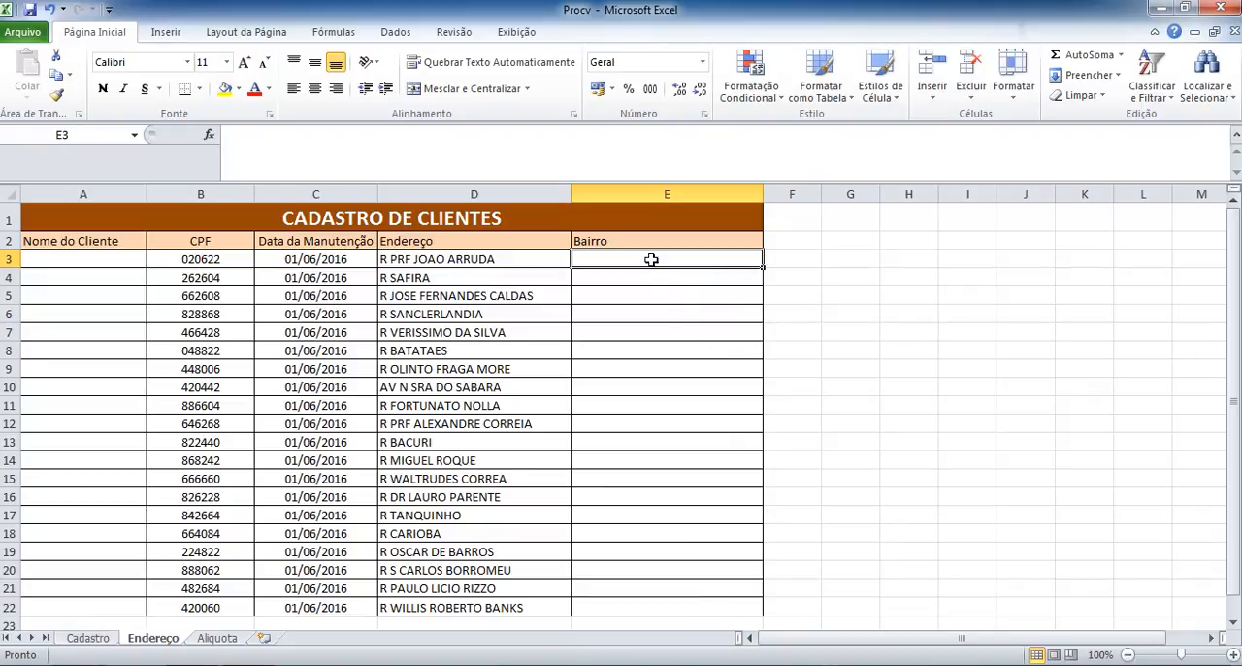
type("=")
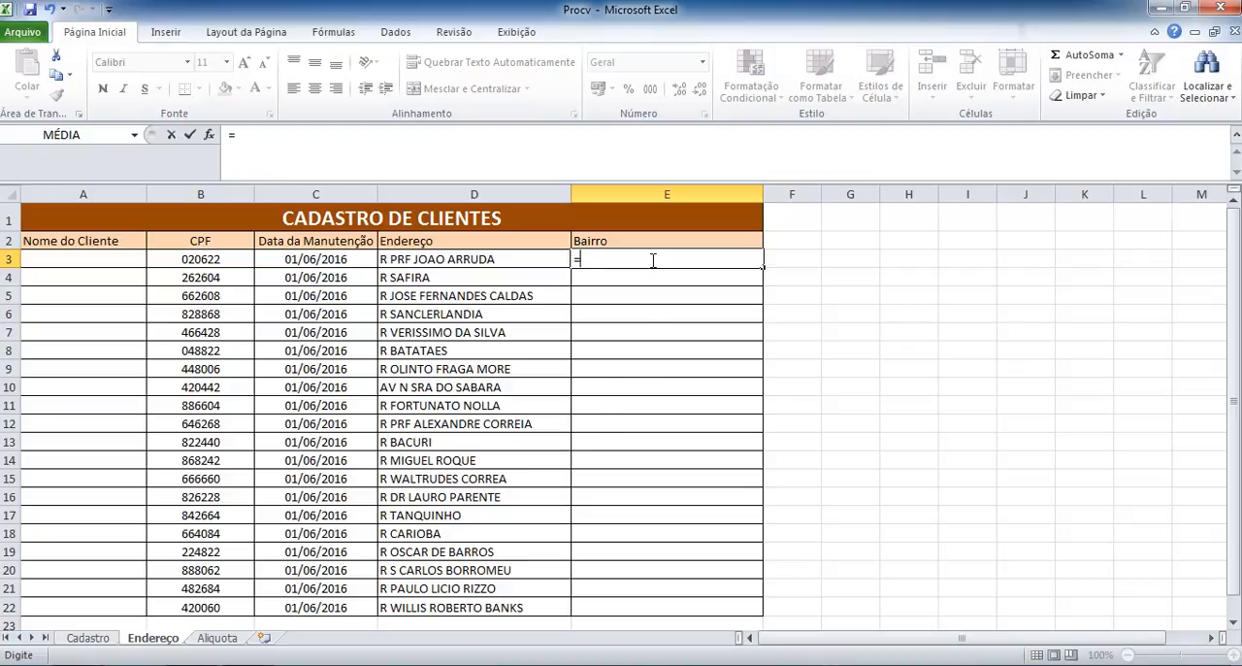
type("procv")
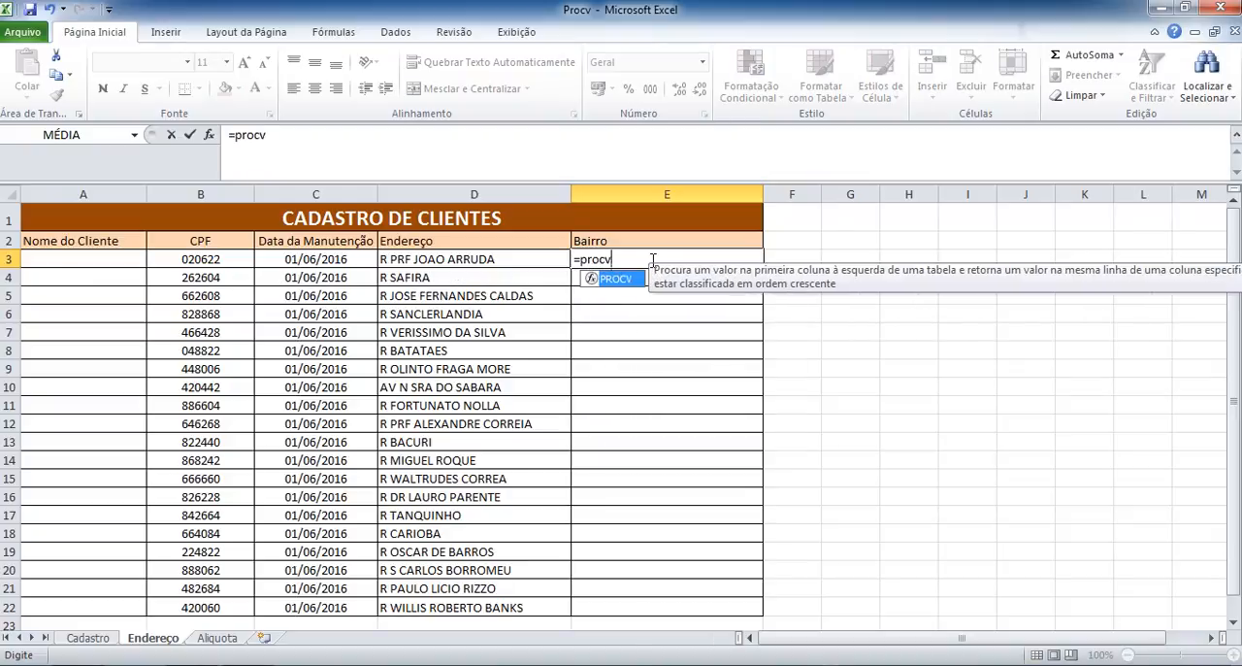
key("Tab")
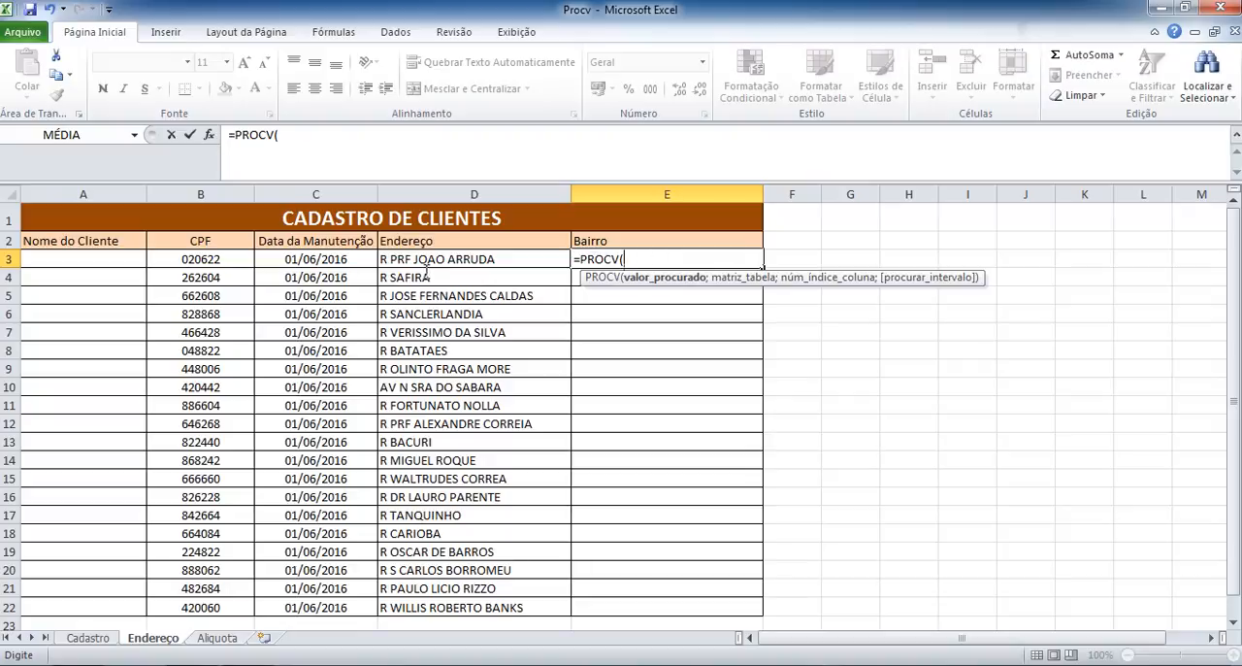
left_click(221, 260)
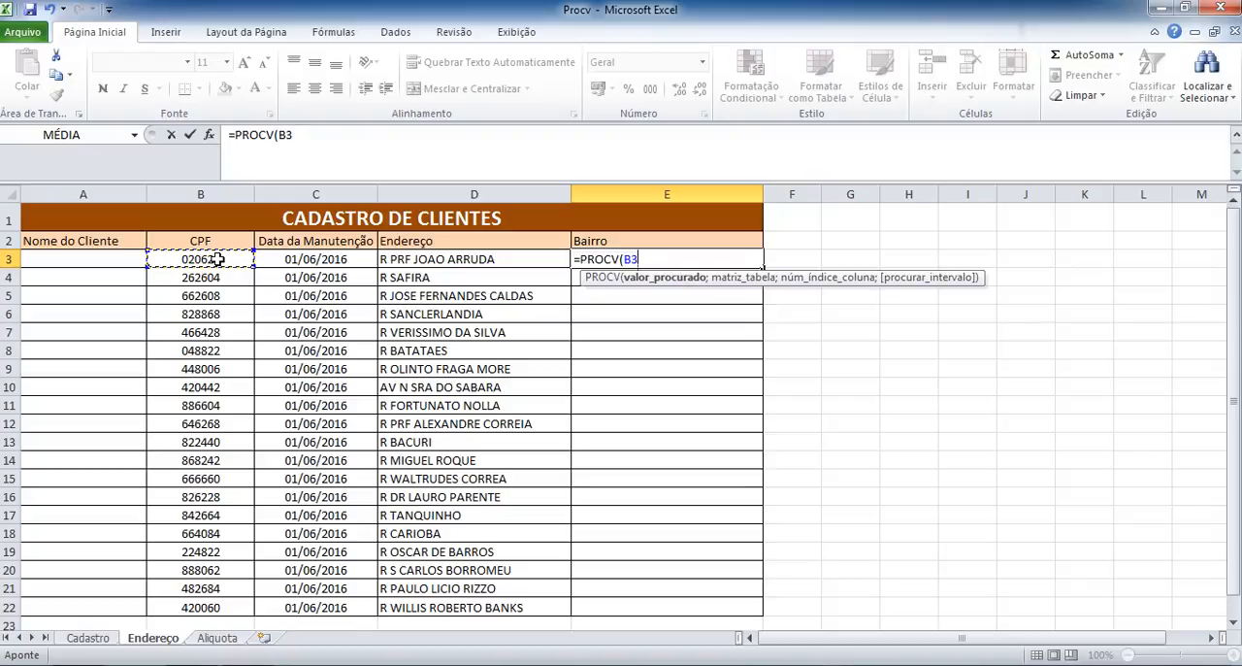
type(";")
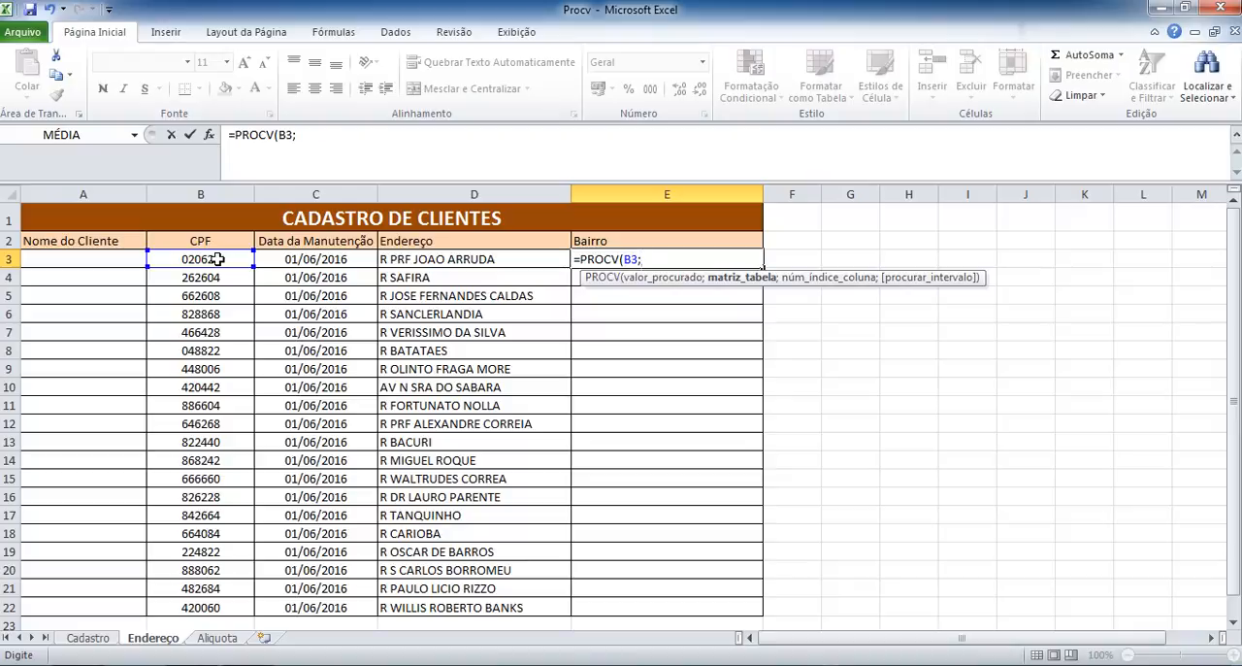
Complete the PROCV formula in E3 with the named range Cadastro as table, column index 4 and FALSO for an exact match.
type("c")
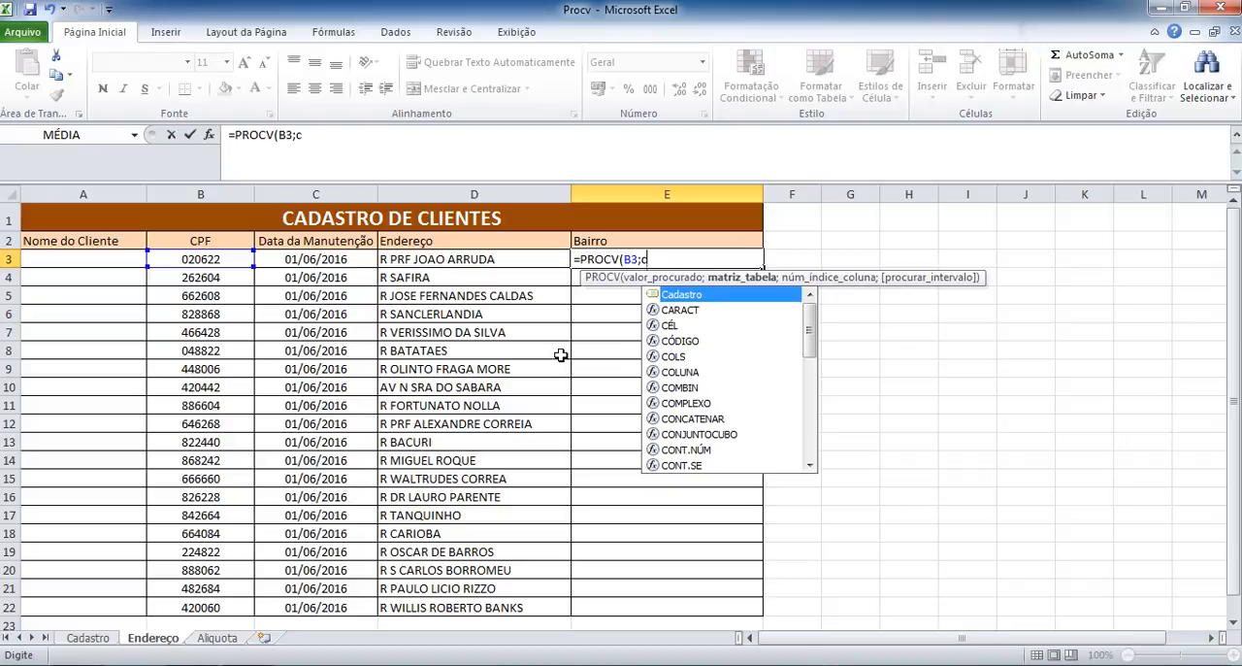
key("Tab")
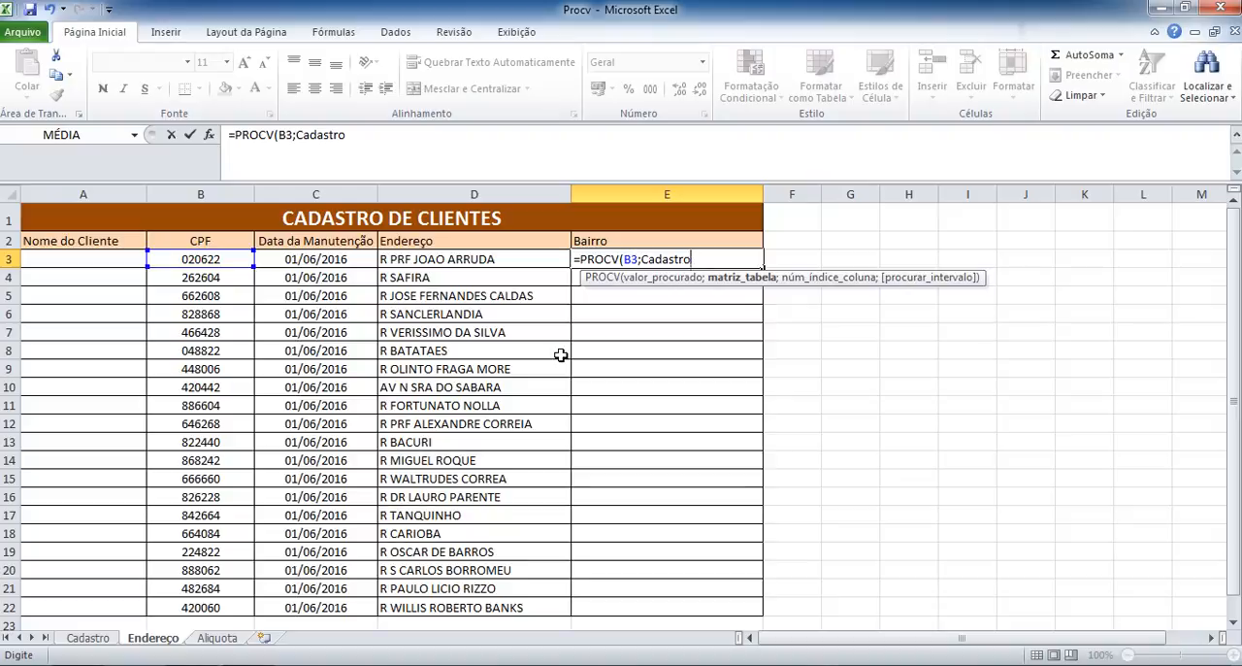
type(";")
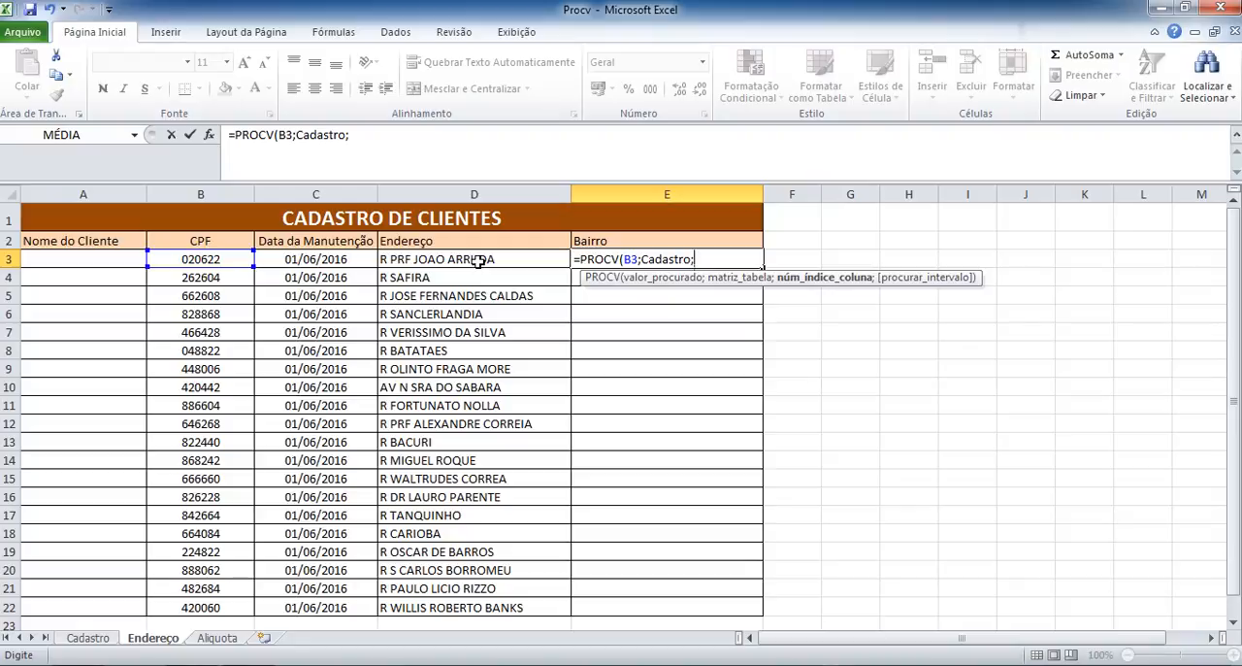
type("4")
type(";")
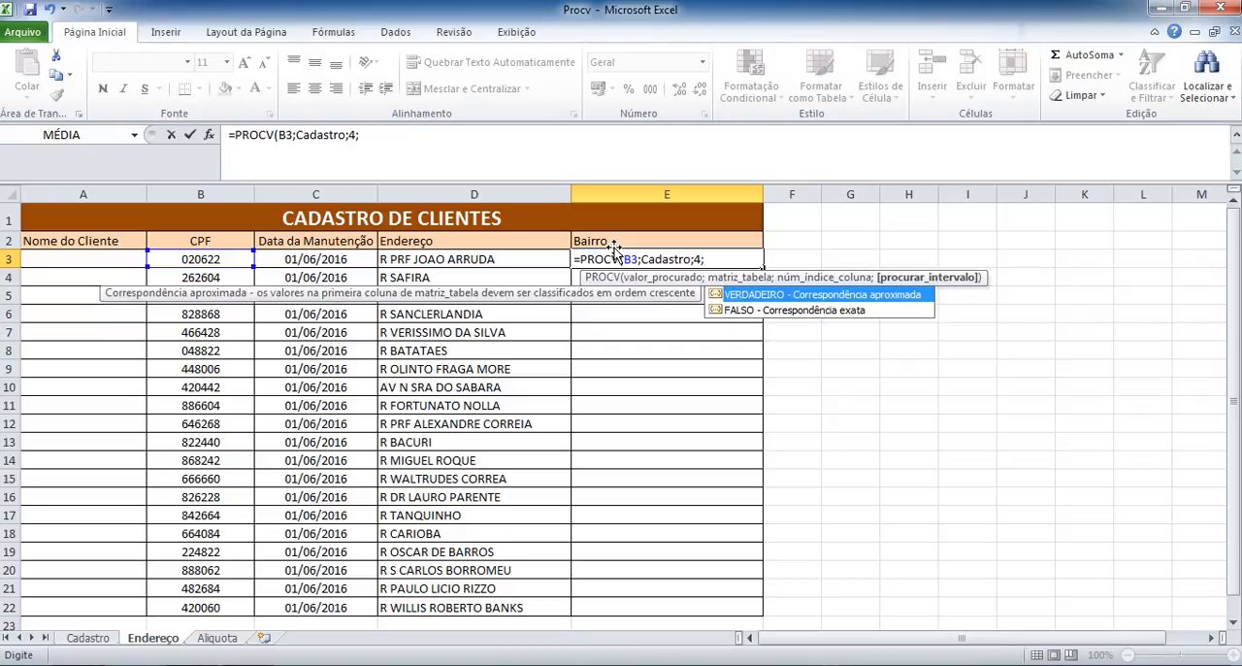
type("f")
key("Down")
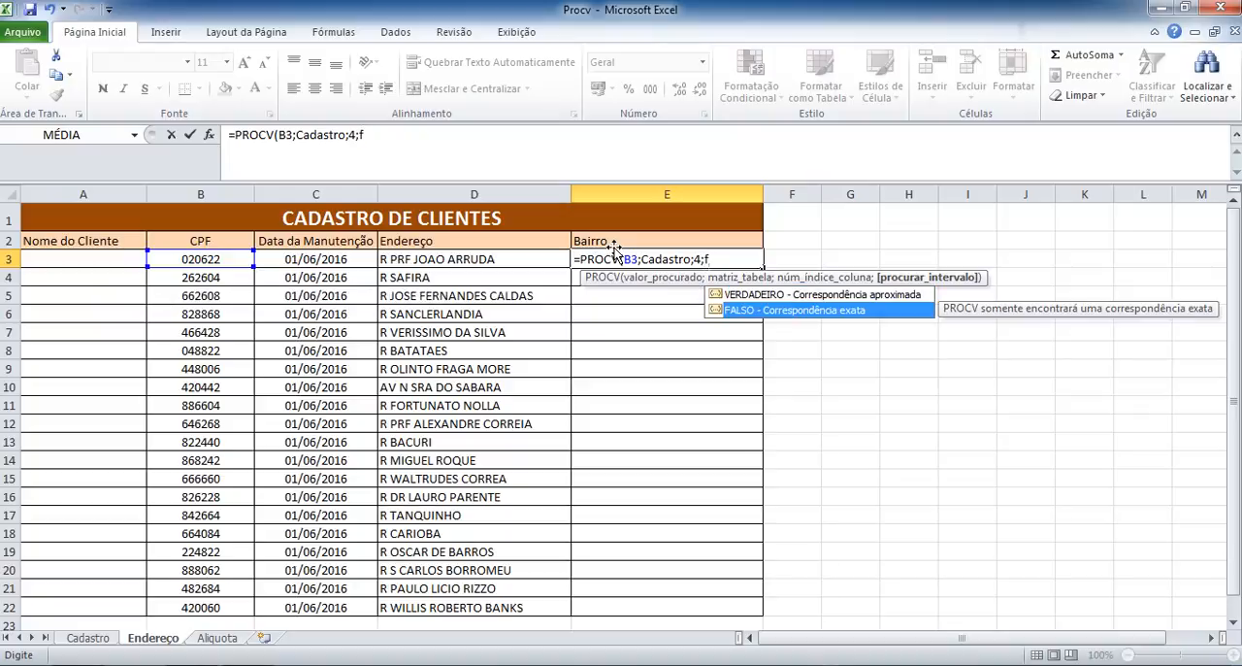
key("Tab")
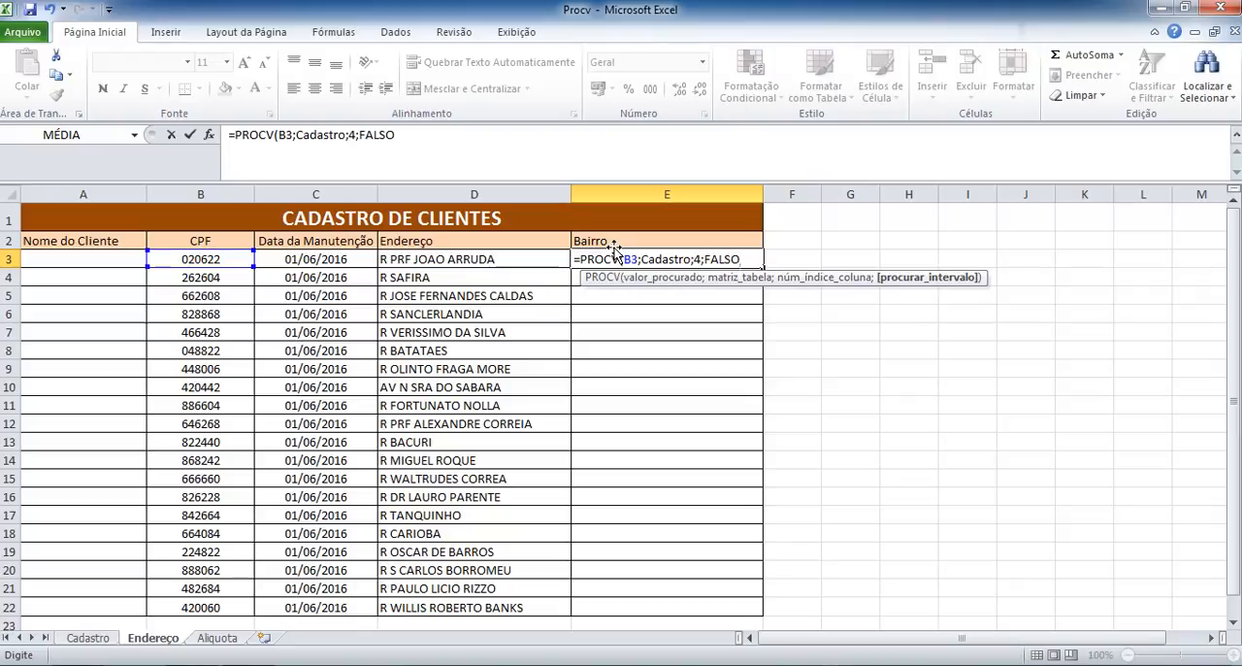
key("Return")
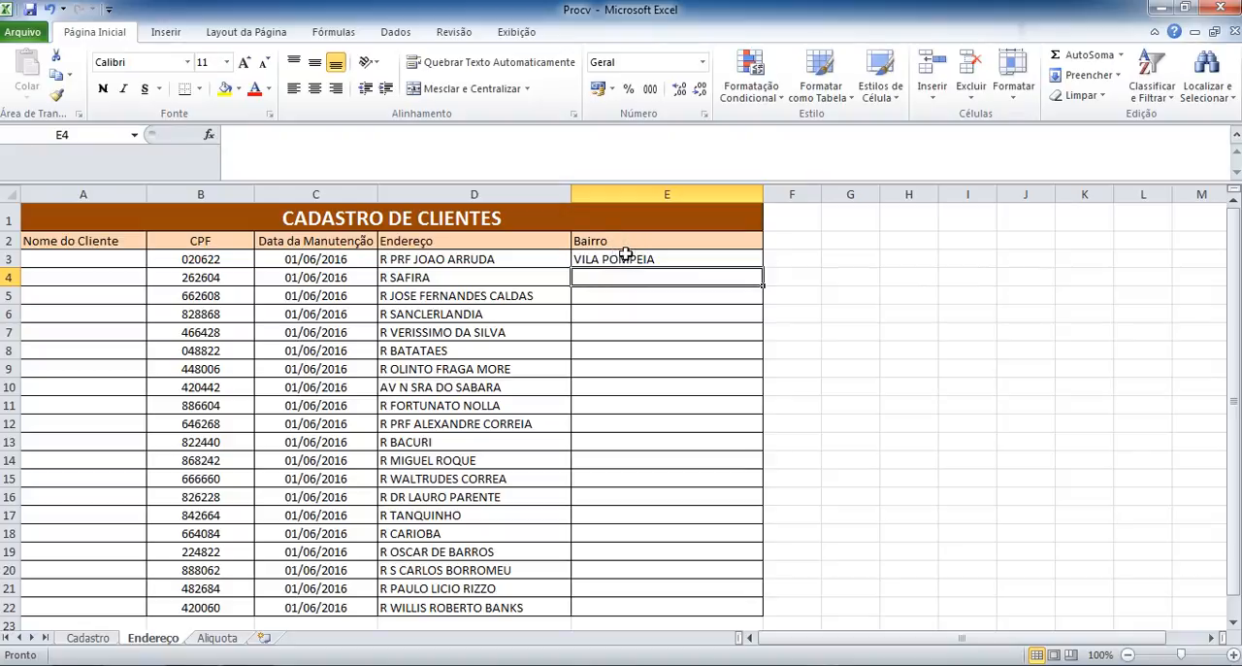
Fill the E3 formula down the Bairro column to E22 and autofit the width of column E.
left_click(659, 258)
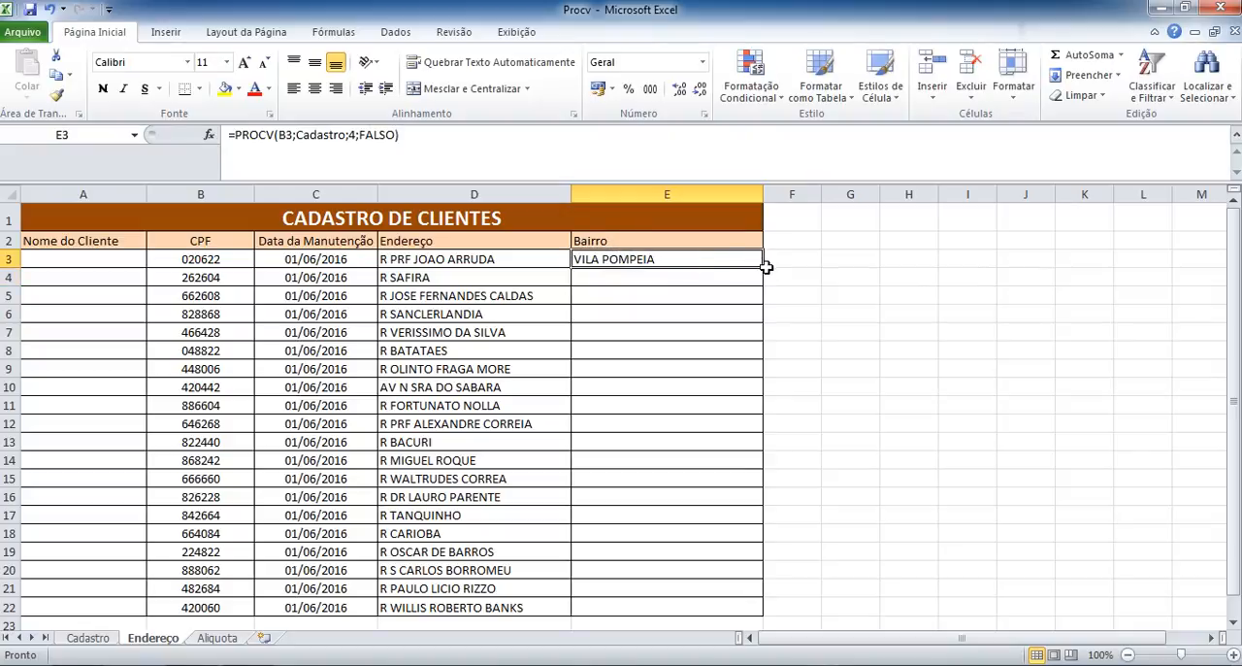
double_click(764, 267)
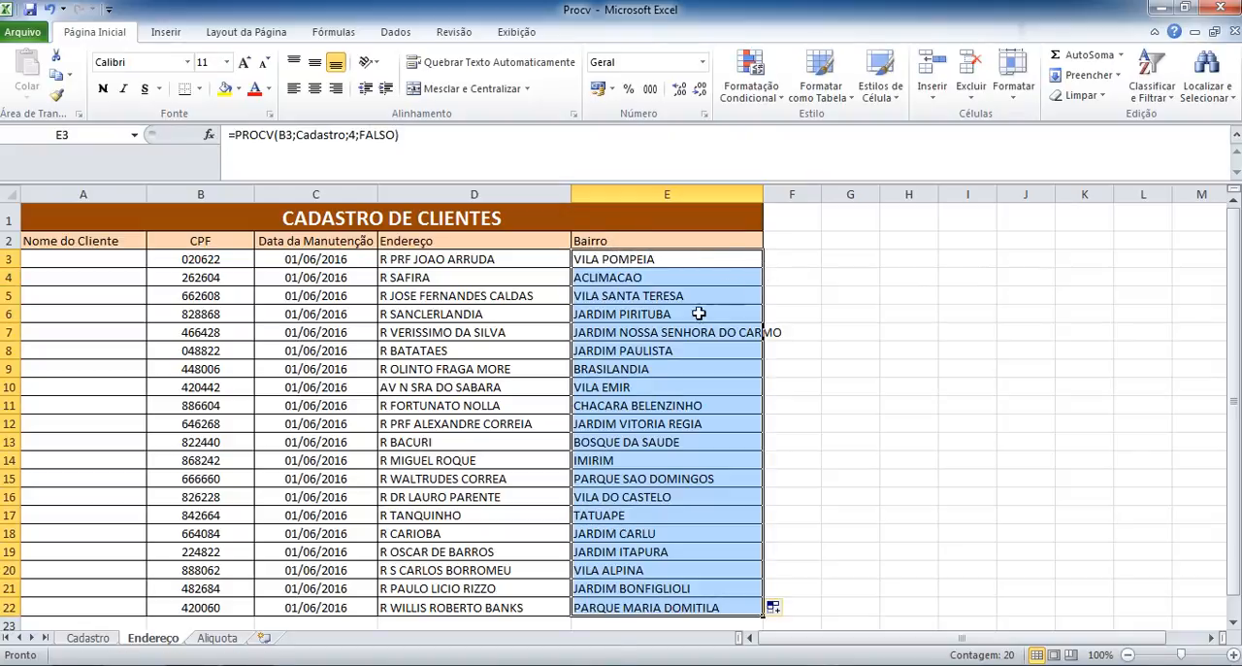
left_click(765, 195)
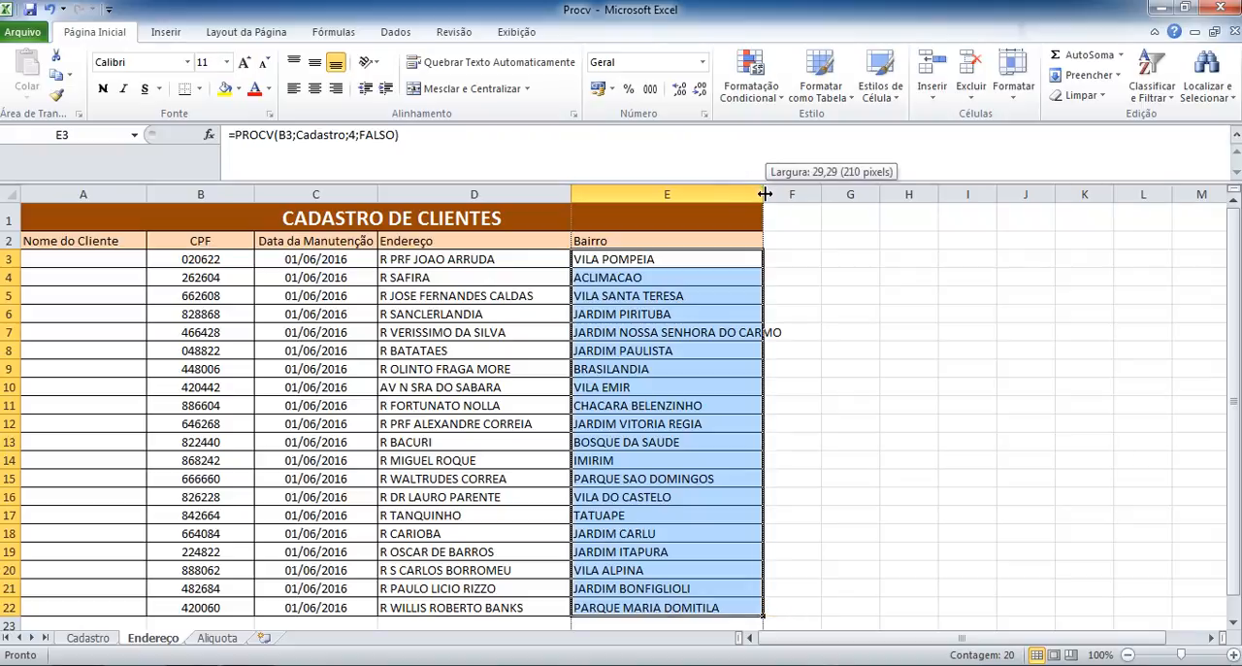
left_click(765, 195)
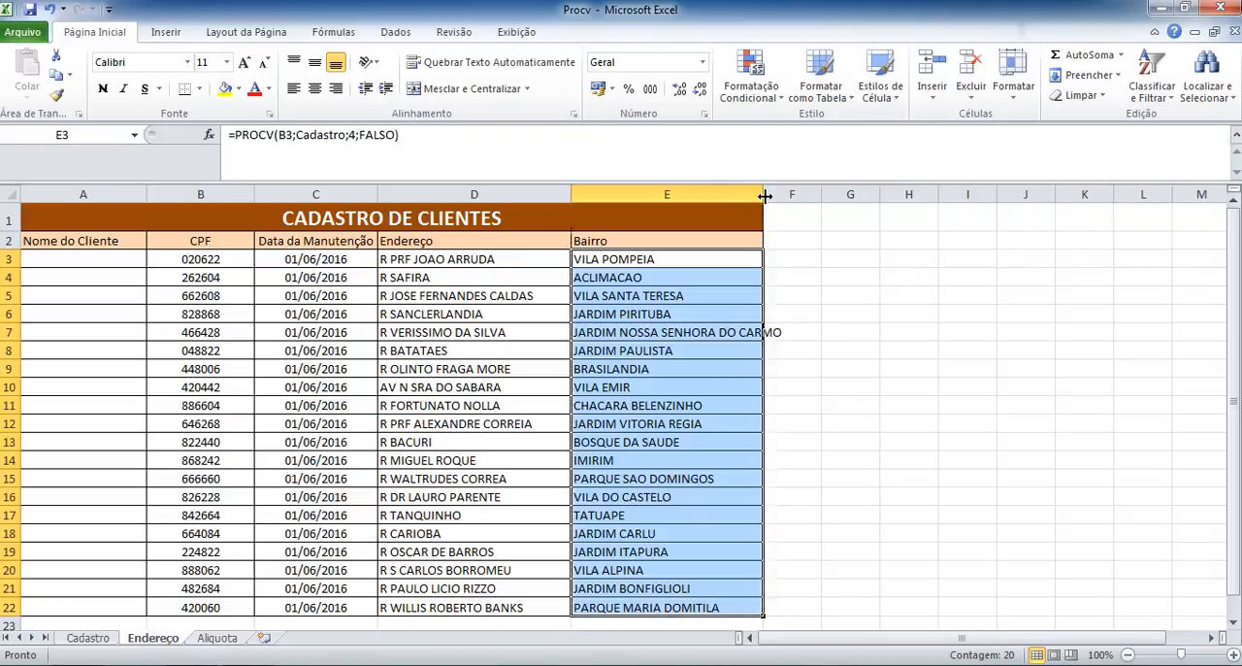
left_click(683, 386)
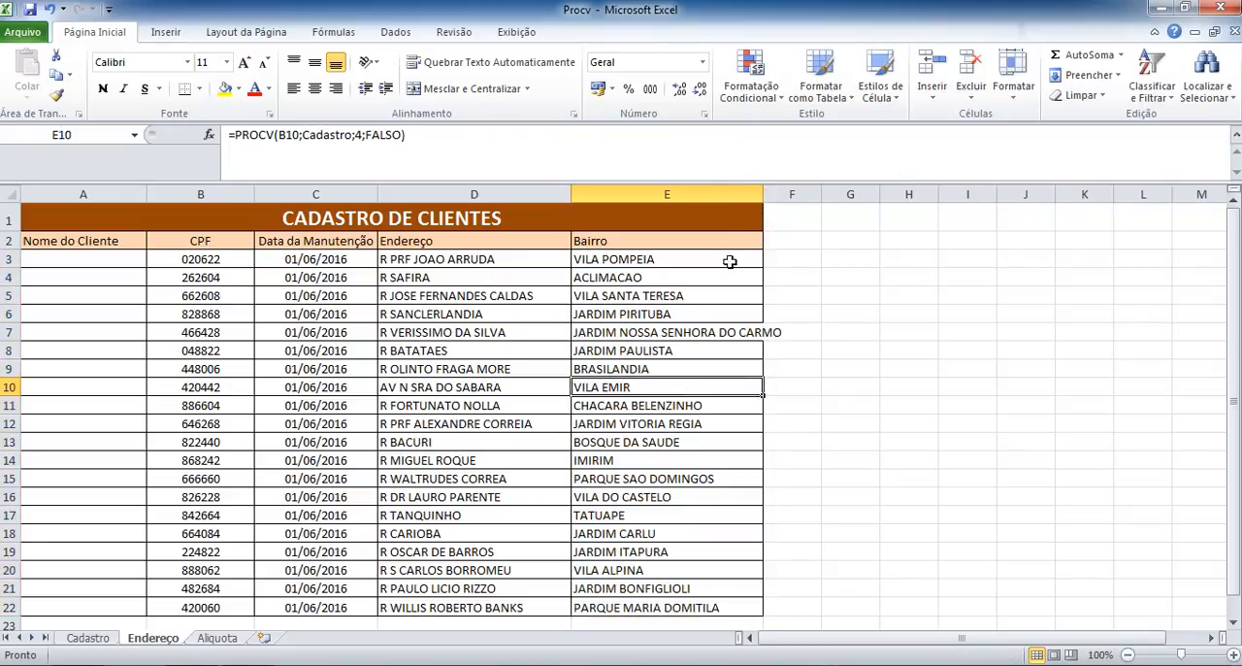
double_click(763, 197)
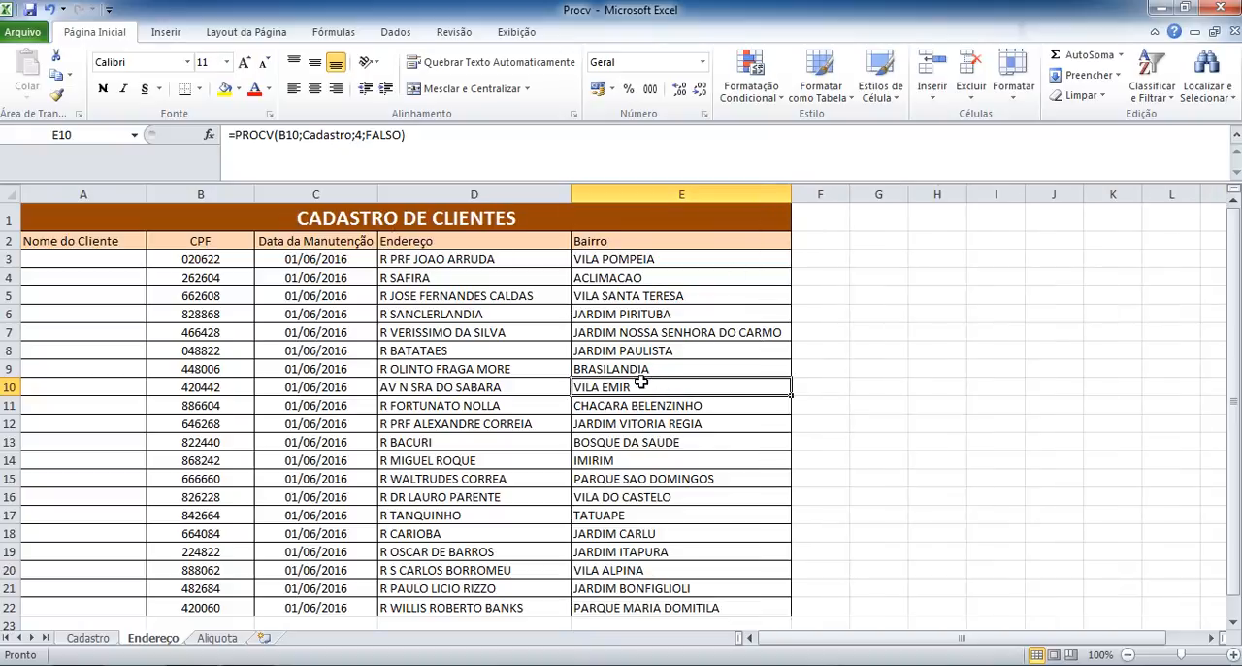
Examine the Cadastro table argument in the E10 and E14 formulas against the Cadastro sheet, and return to E3 on Endereço.
left_click(331, 135)
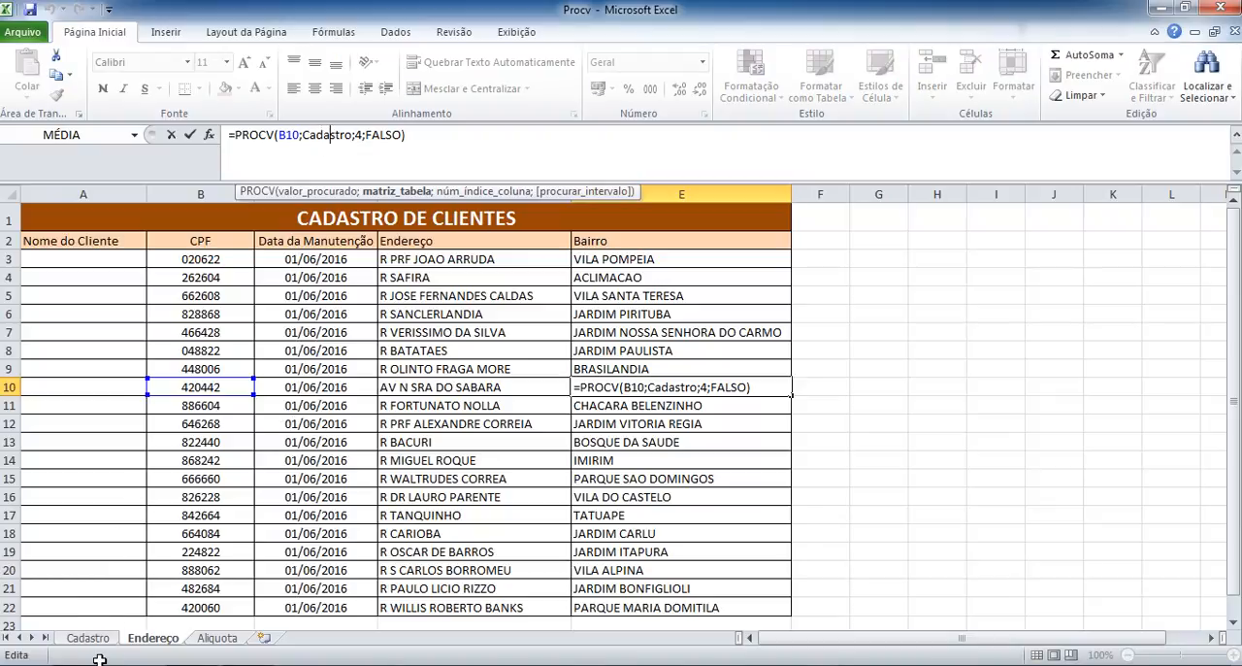
left_click(401, 191)
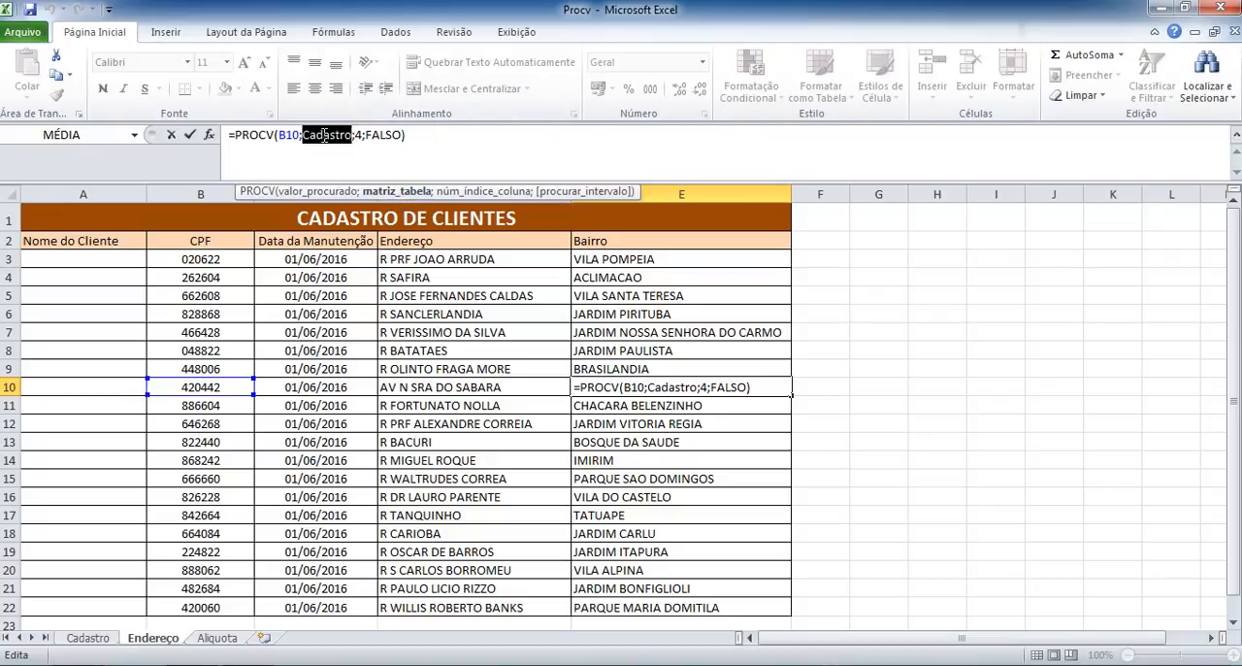
left_click(97, 639)
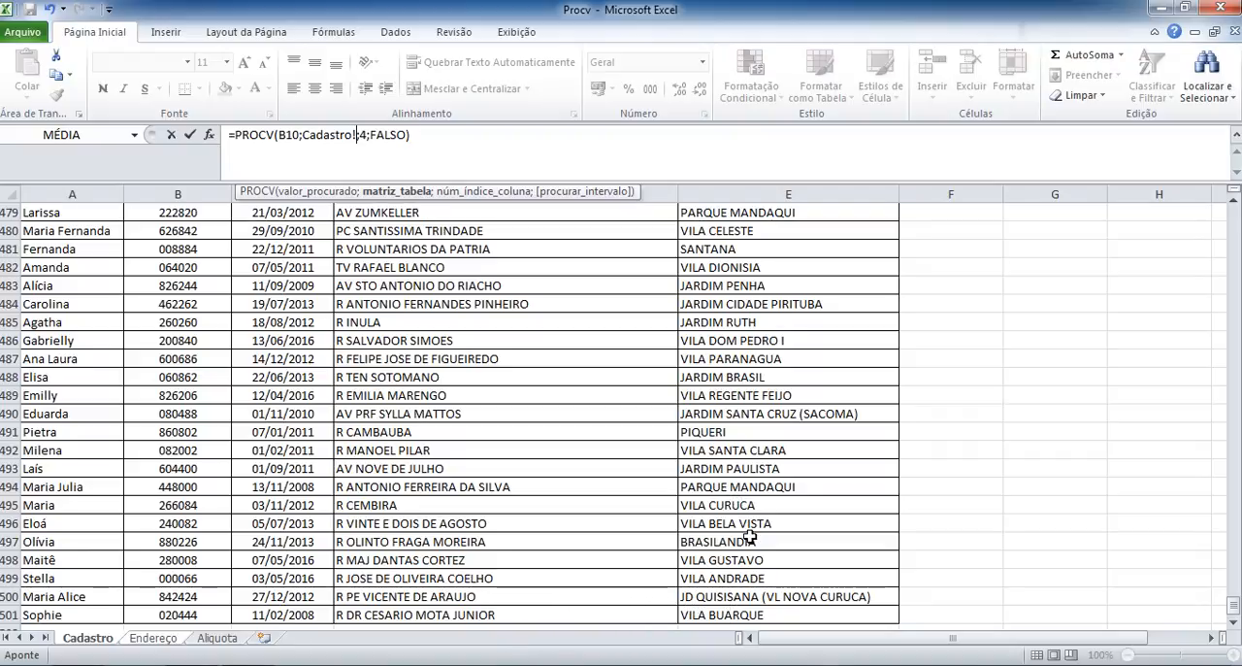
key("Return")
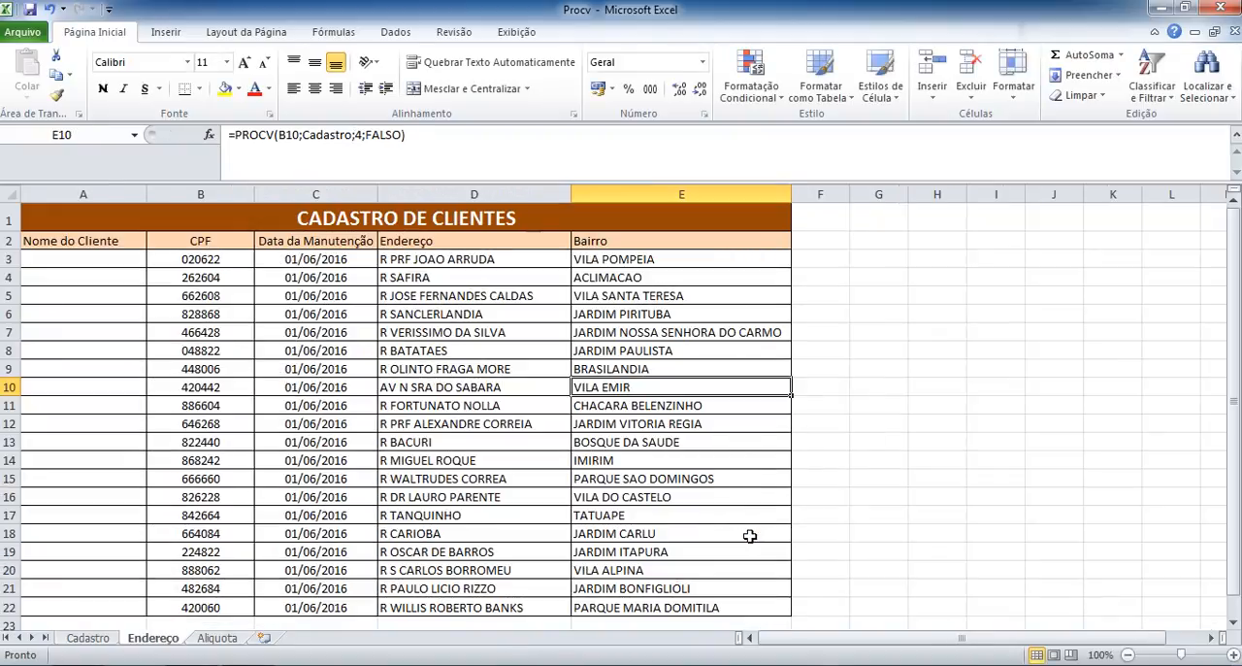
left_click(685, 459)
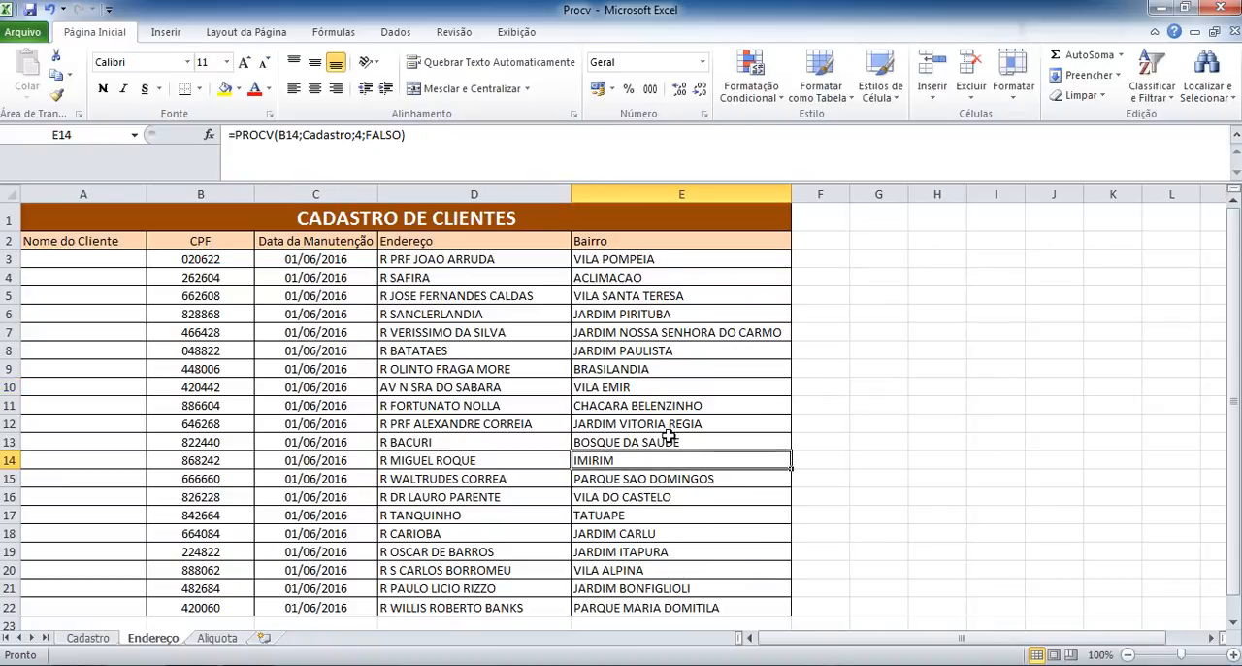
left_click(340, 134)
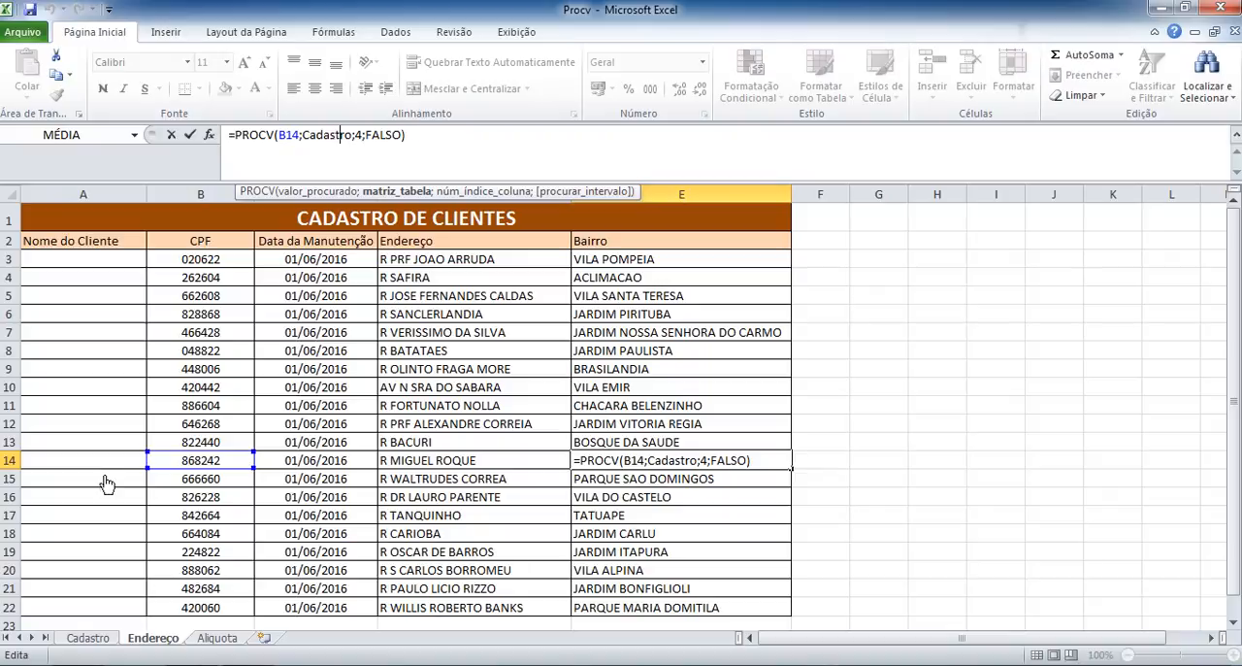
left_click(96, 639)
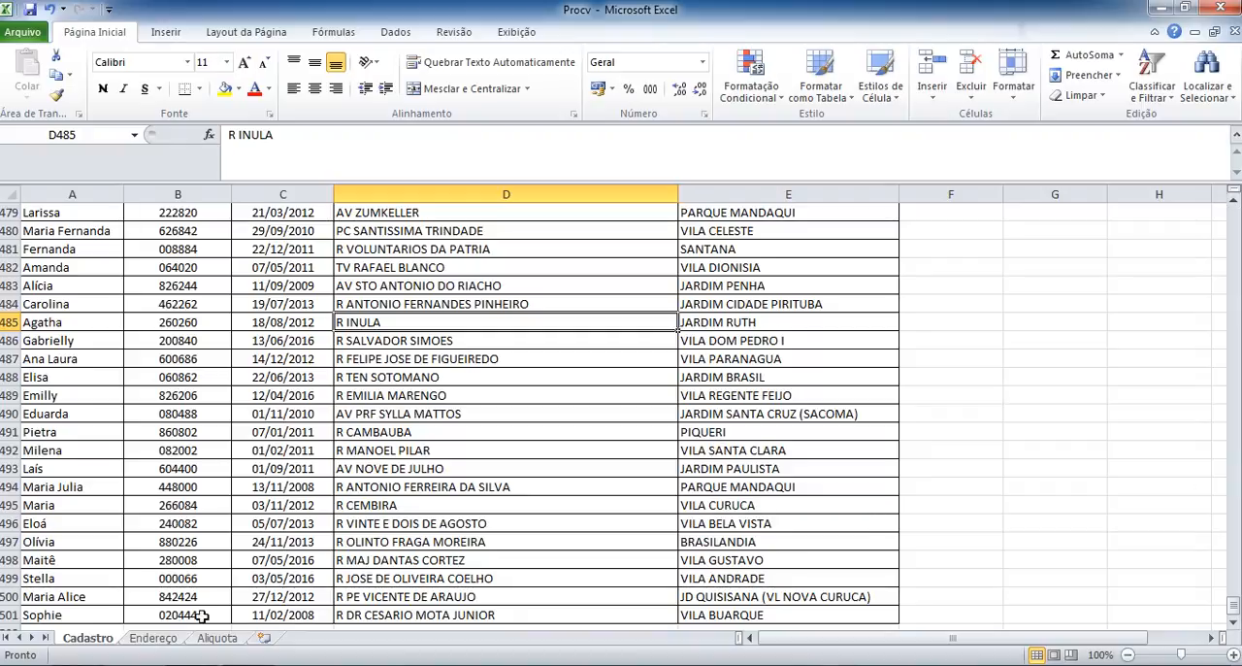
left_click(155, 638)
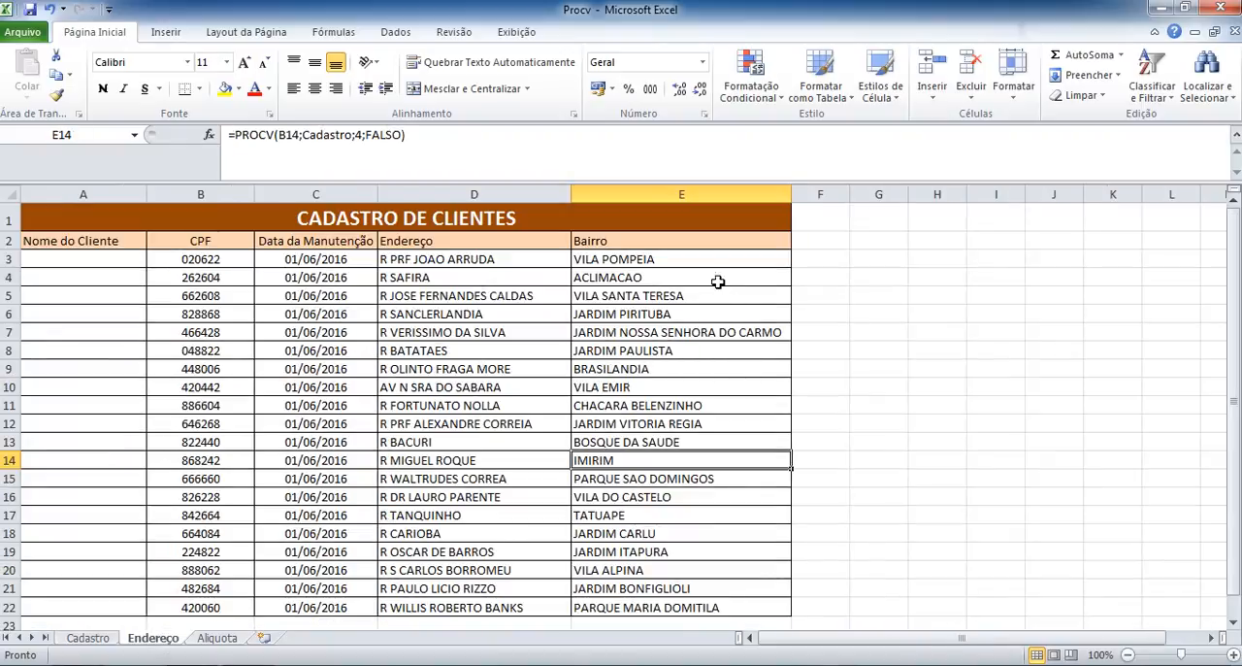
left_click(691, 256)
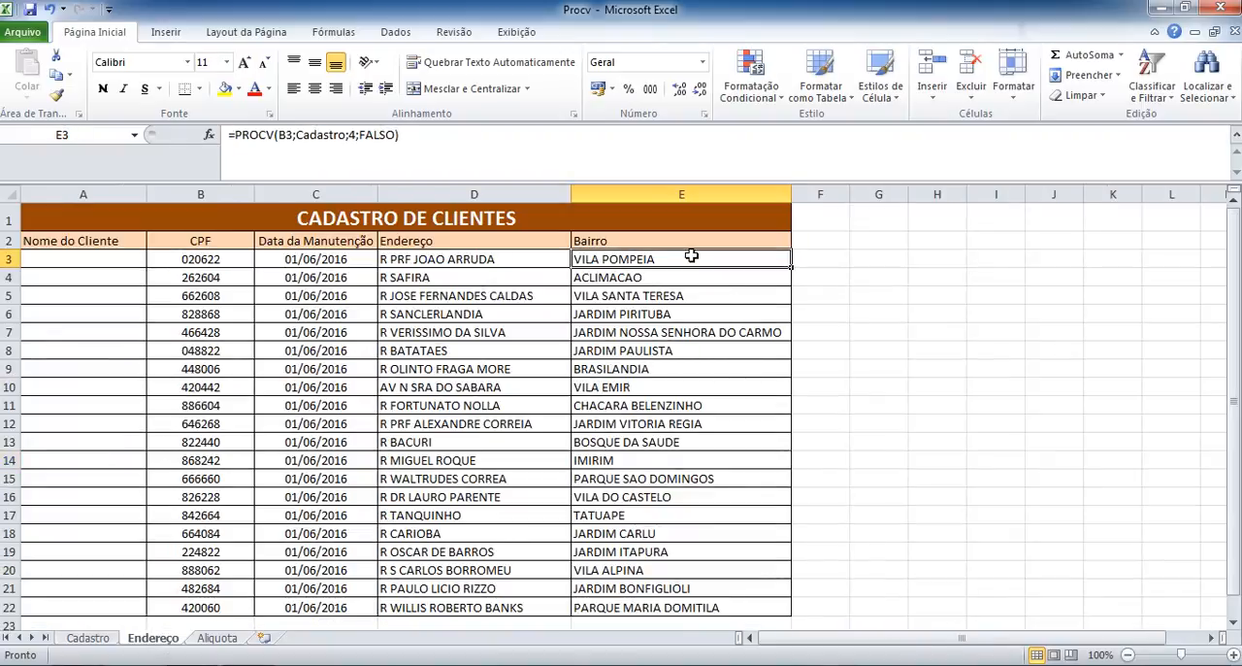
Compare the empty Nome do Cliente column and CPF on Endereço with the column order on the Cadastro sheet, then return to Endereço.
left_click(79, 263)
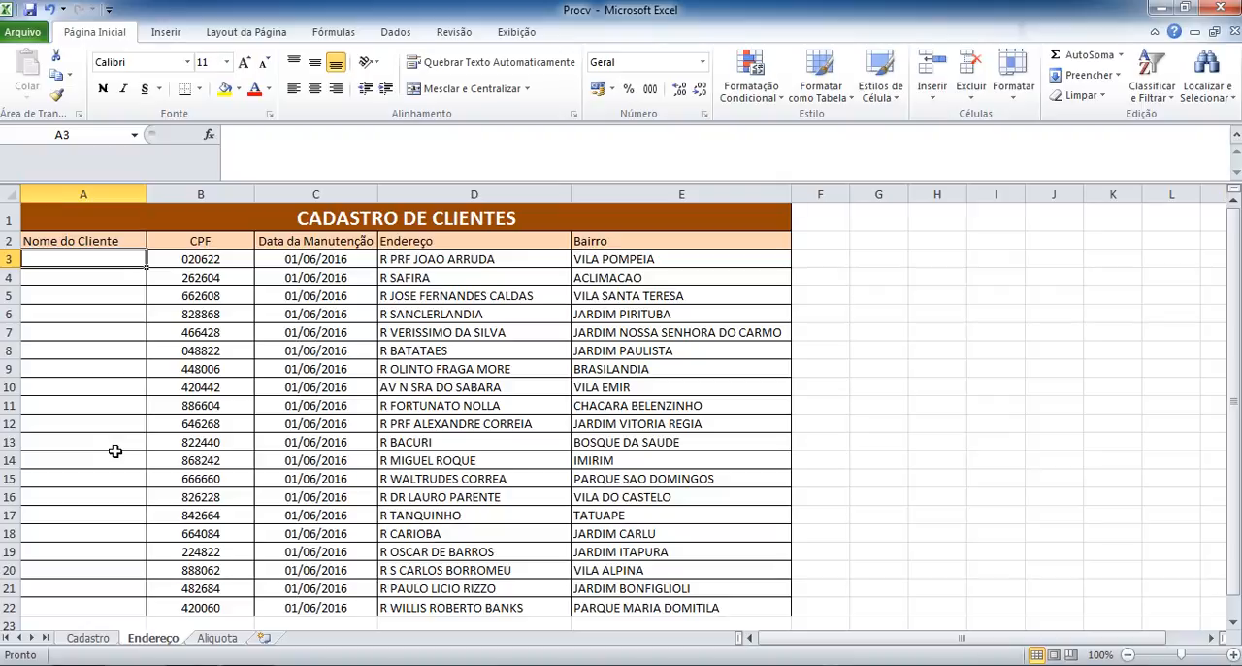
left_click(97, 327)
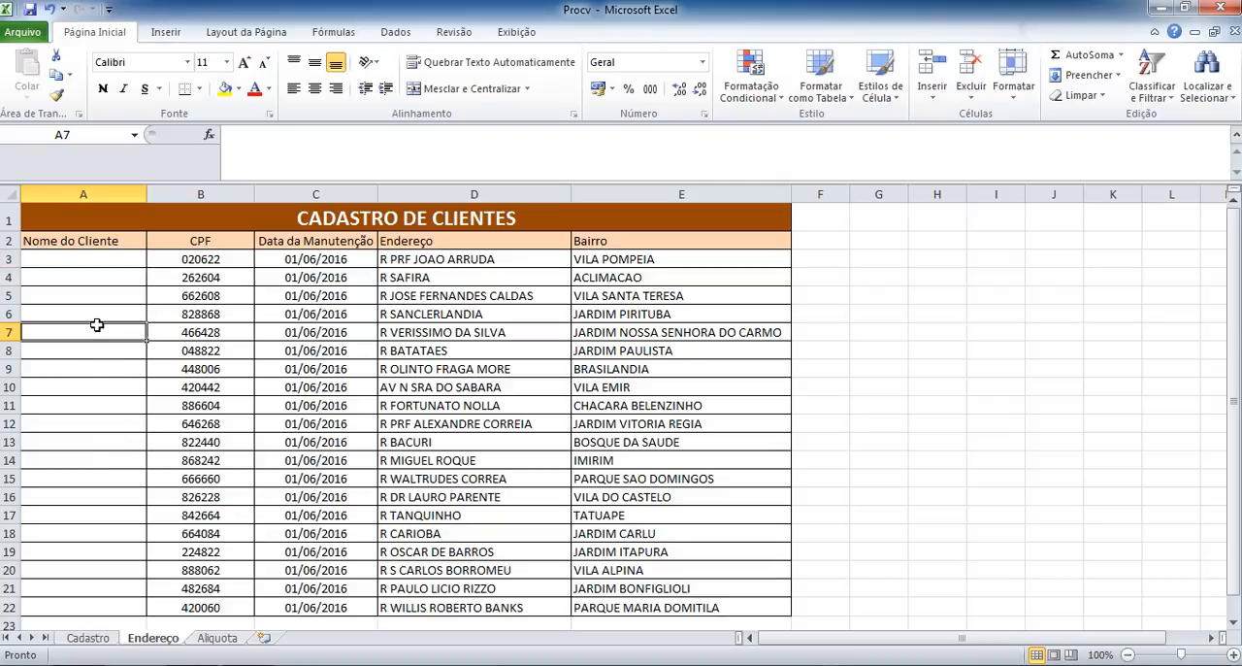
left_click(98, 260)
left_click(203, 263)
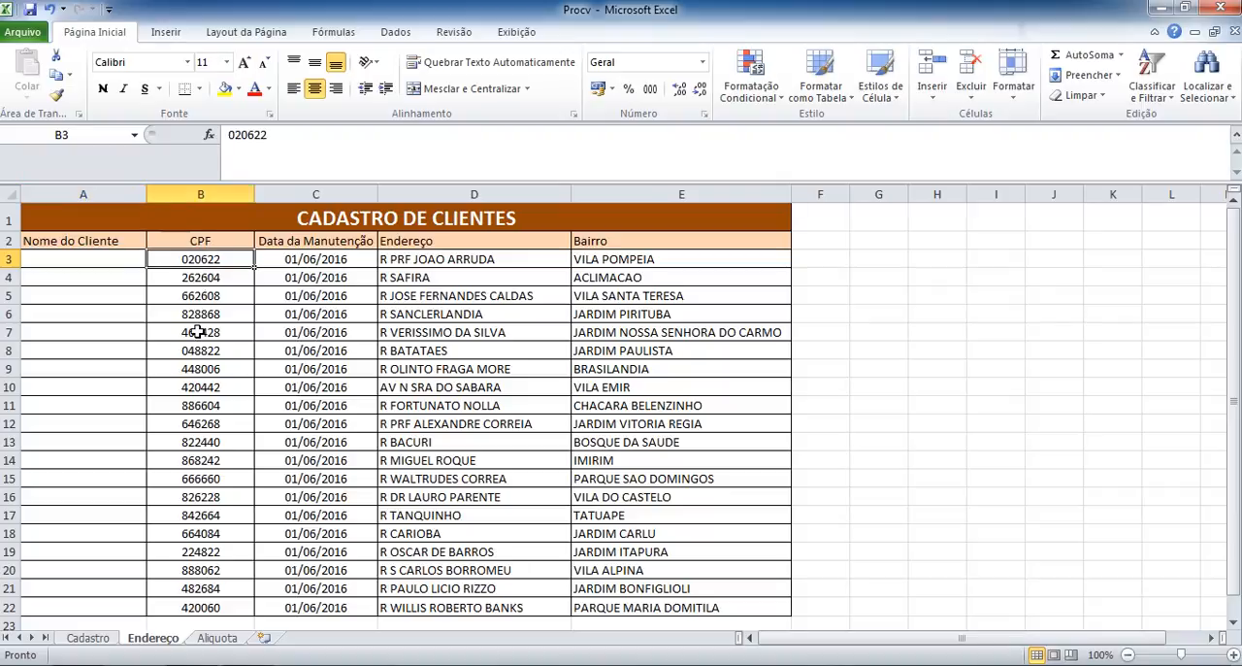
left_click(89, 639)
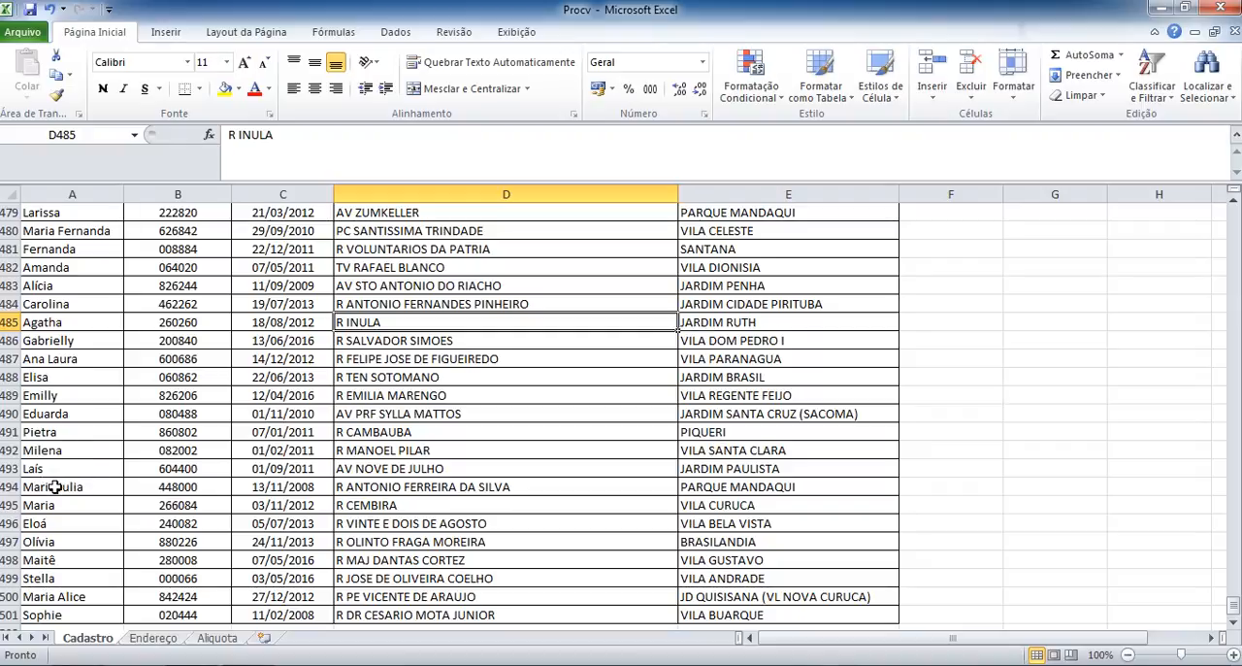
key("ctrl+Home")
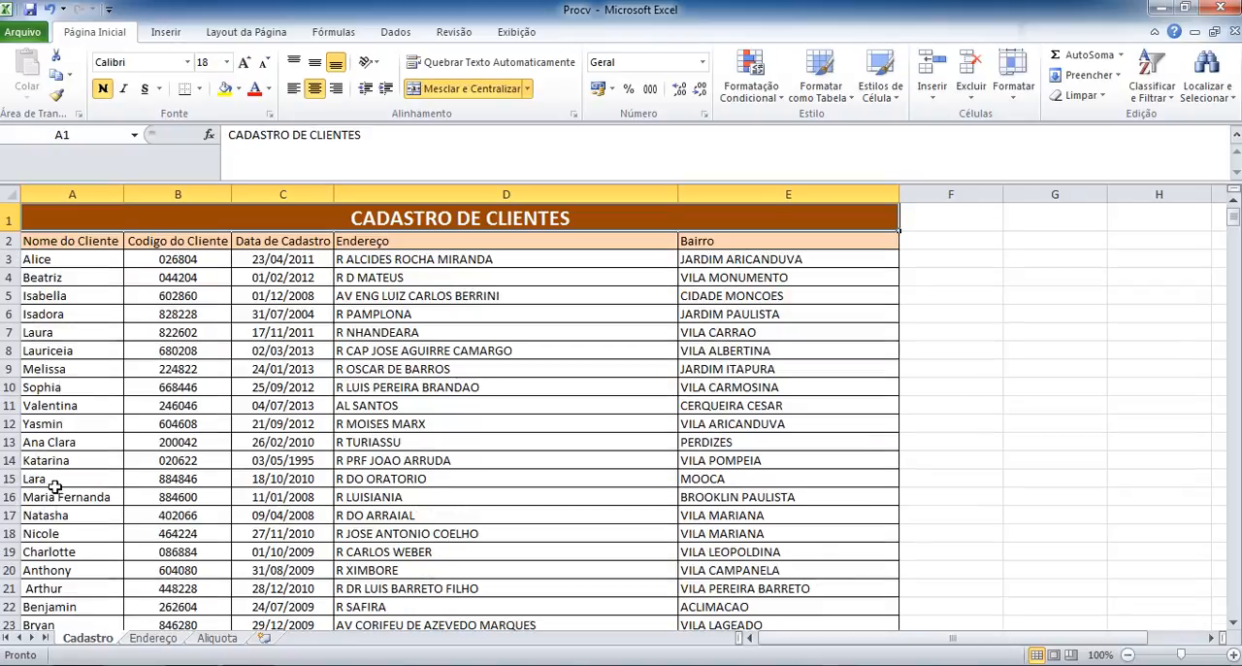
left_click(49, 262)
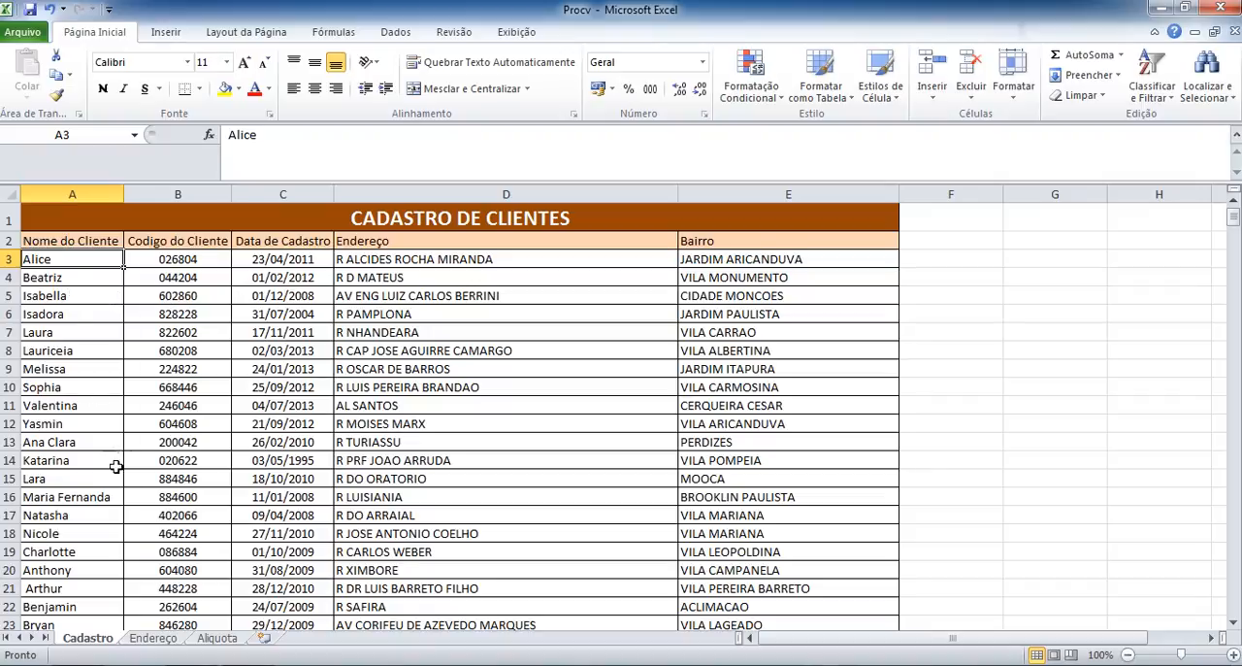
left_click(153, 637)
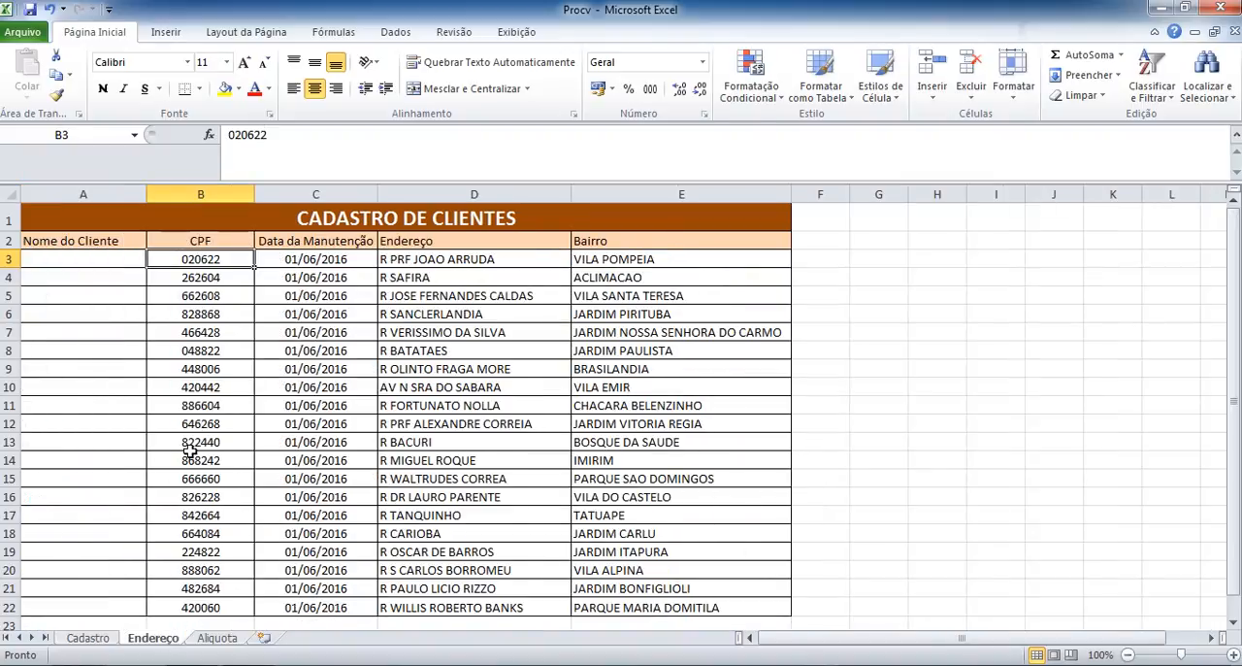
Open the Aliquota sheet and select the first INSS cell, C3.
left_click(107, 271)
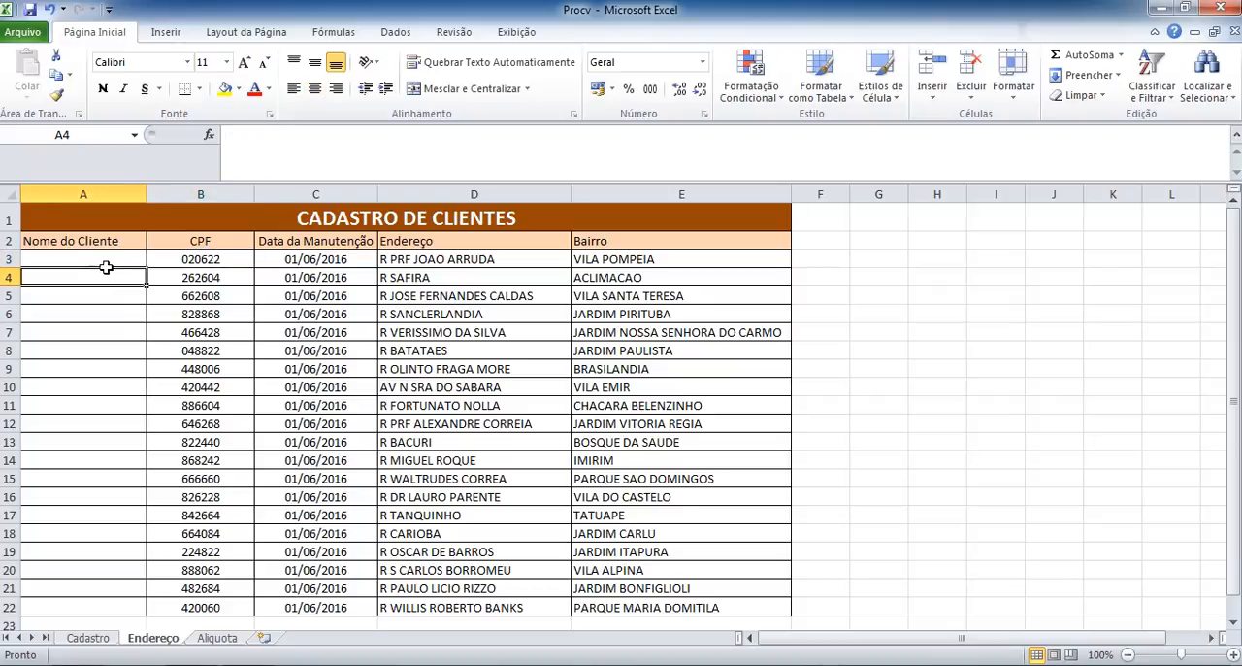
left_click(103, 258)
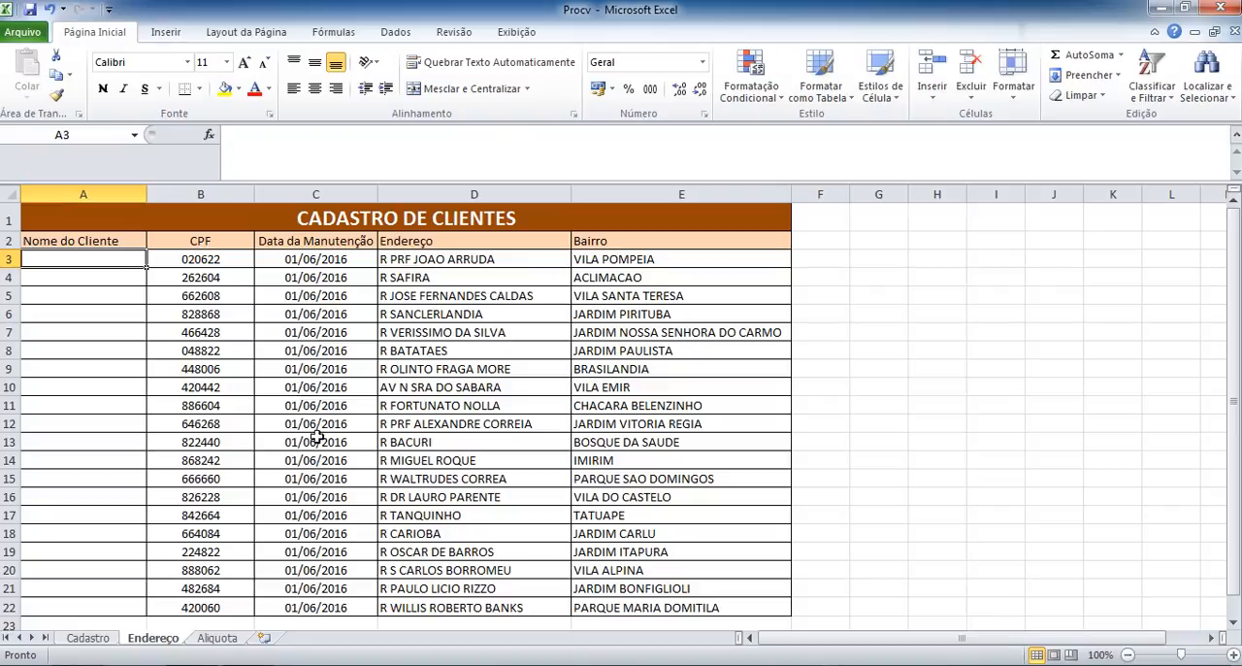
left_click(420, 263)
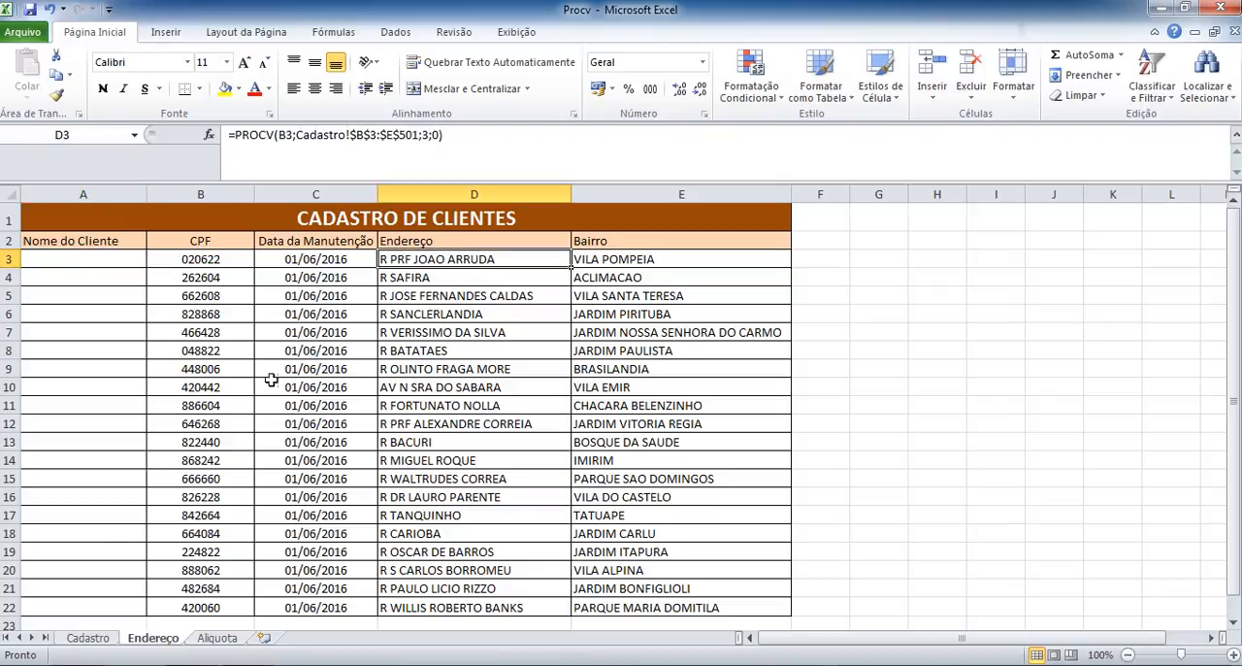
left_click(217, 639)
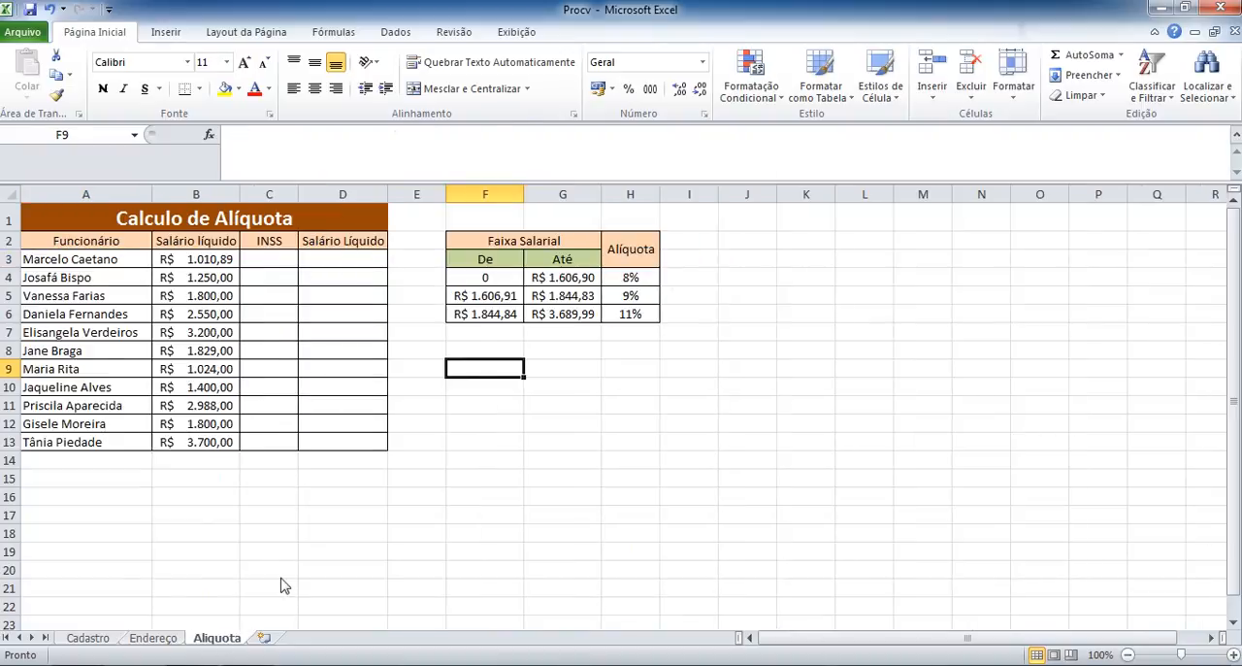
left_click(278, 258)
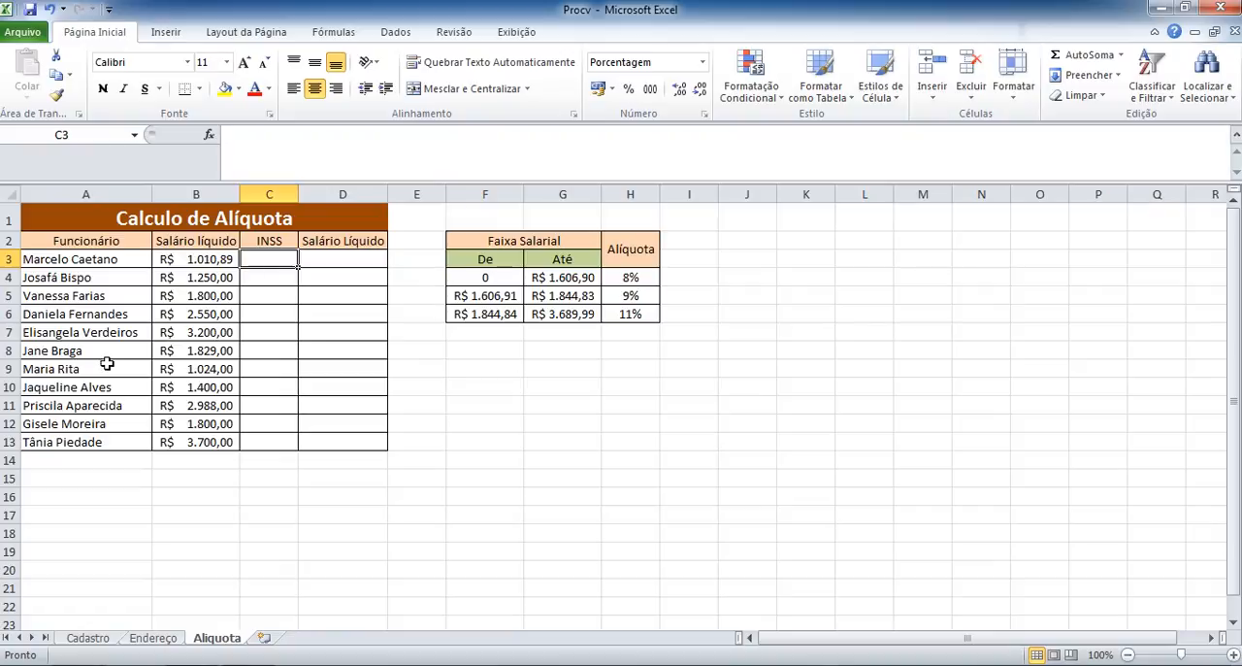
Correct the column header in B2 on the Aliquota sheet to Salário Bruto.
left_click(217, 241)
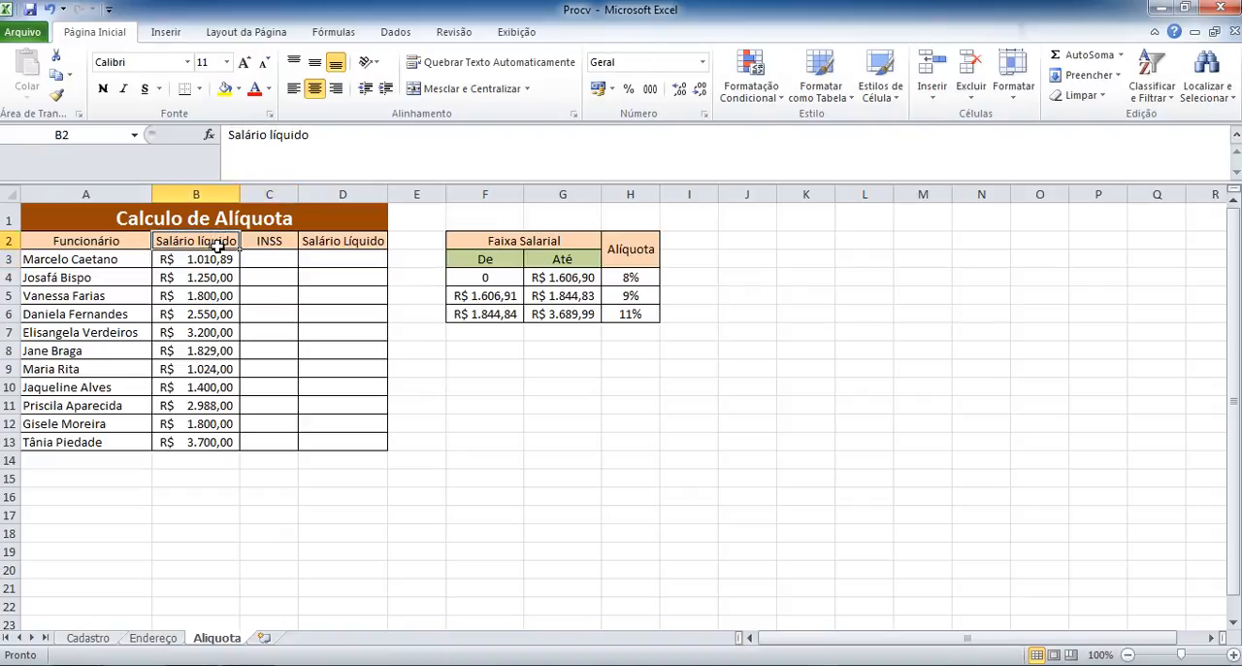
double_click(294, 136)
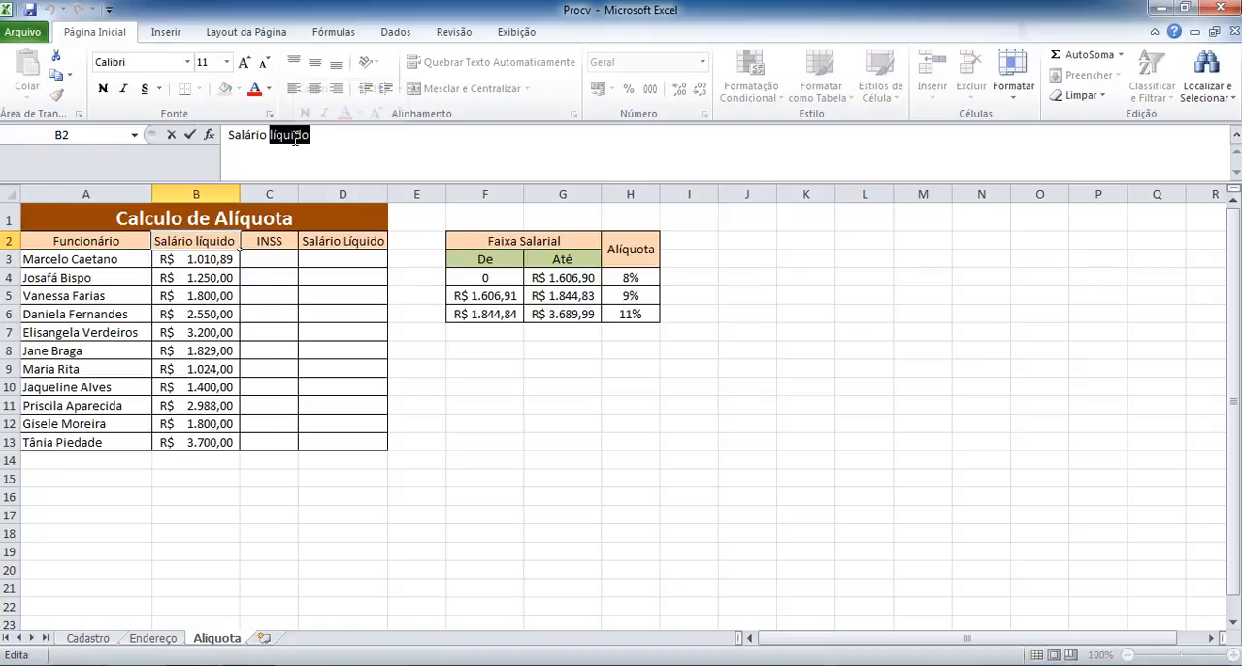
type("Bruto")
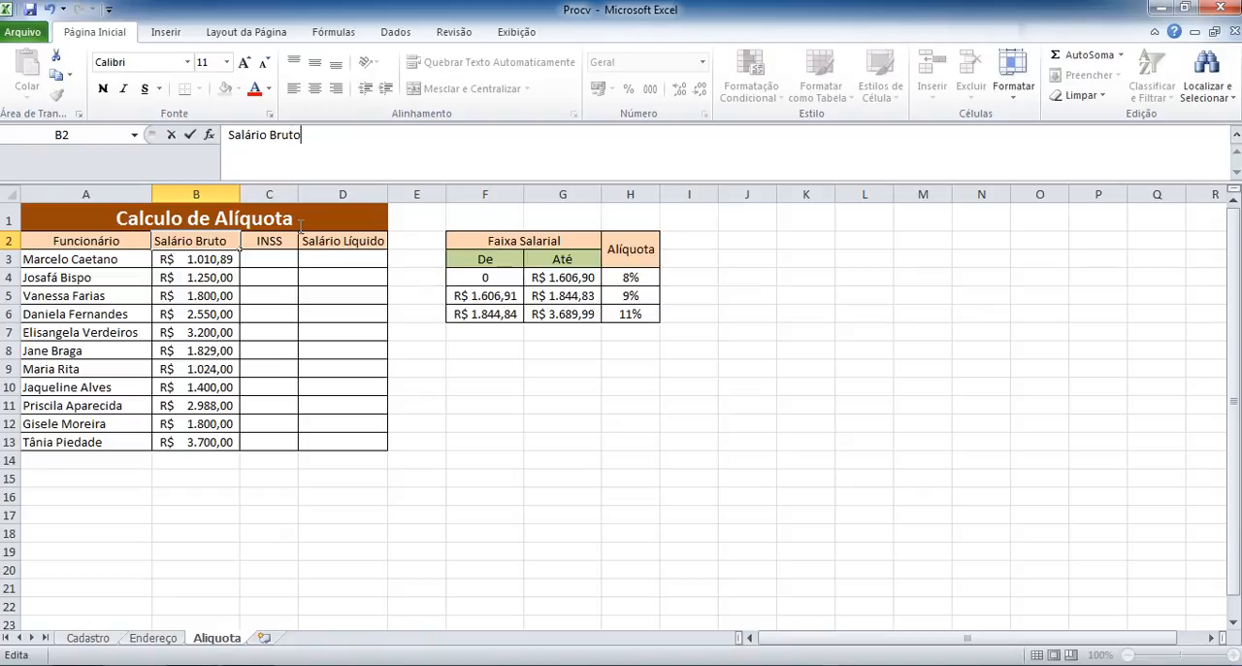
left_click(361, 261)
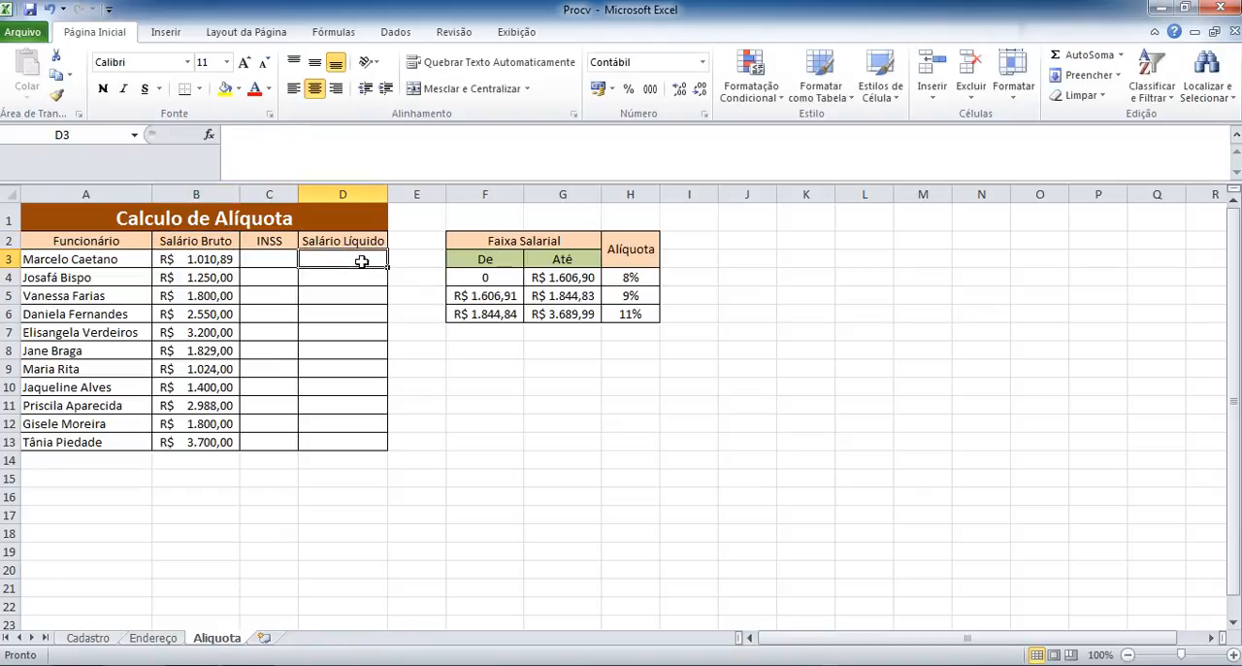
Examine the Faixa Salarial brackets and the Alíquota rate assigned to each one in F4:H6.
left_click(281, 255)
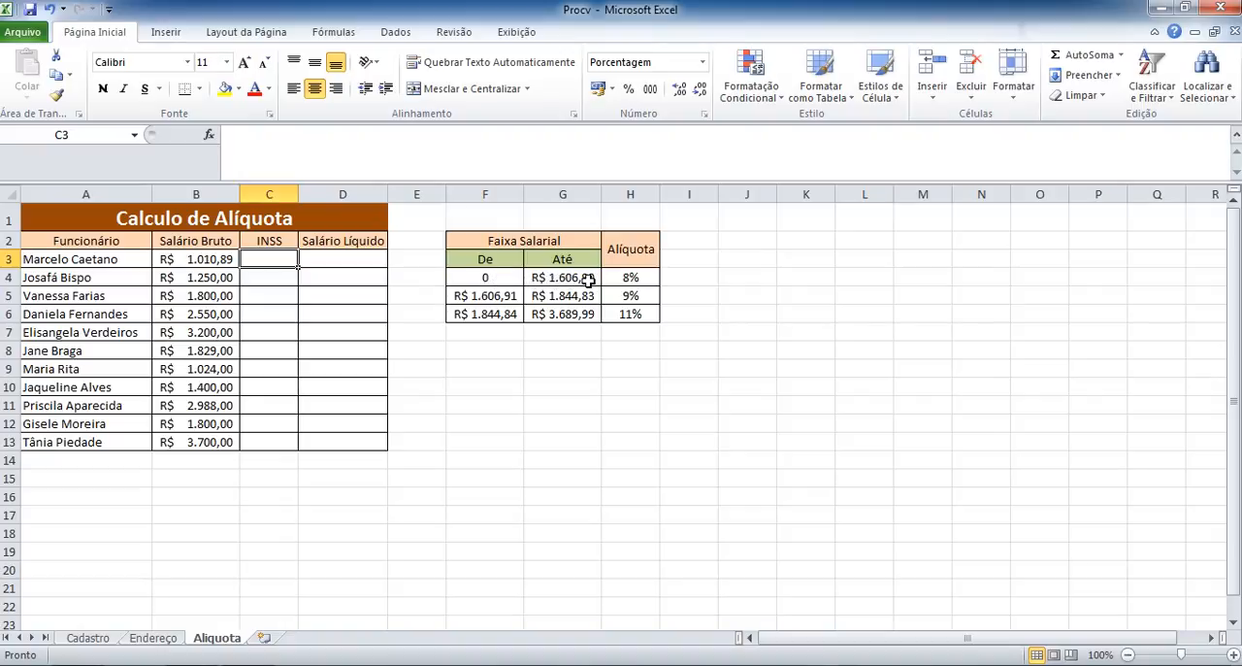
left_click(630, 277)
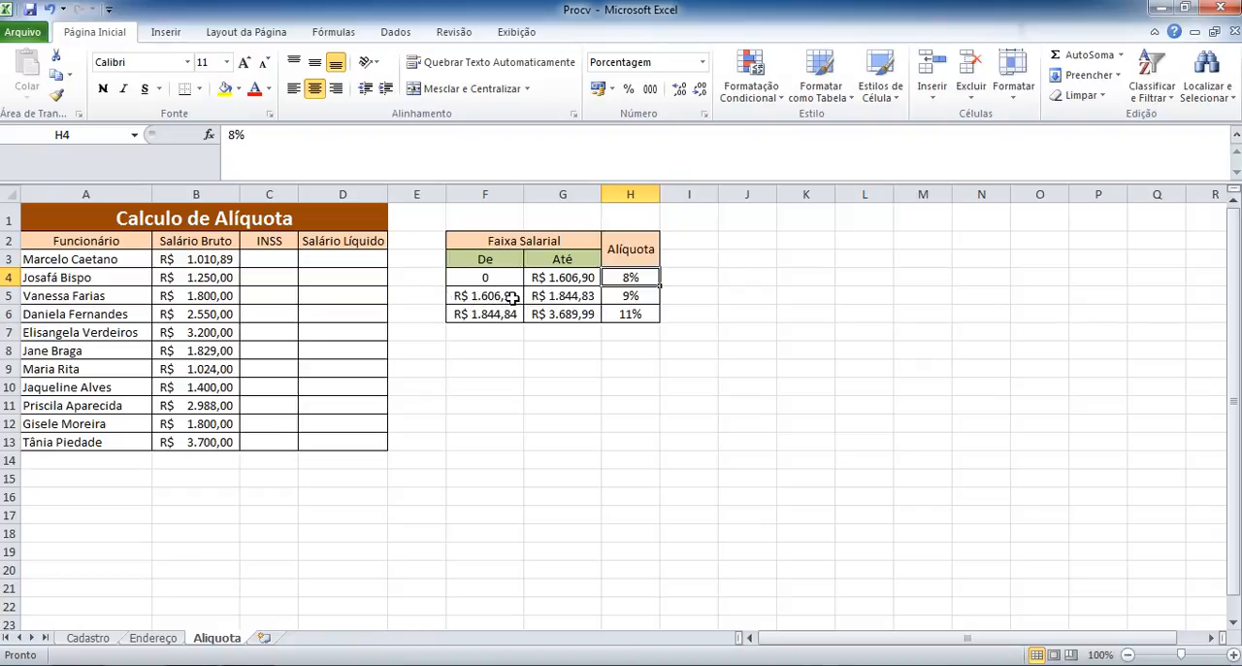
left_click(561, 295)
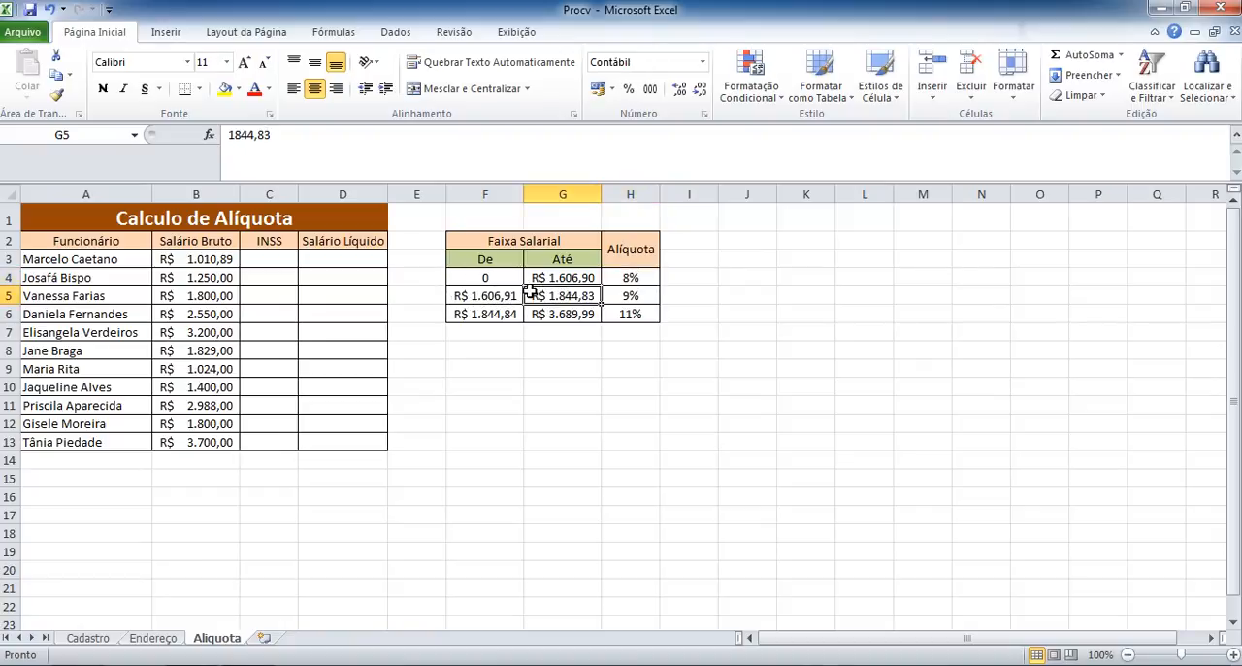
left_click(623, 296)
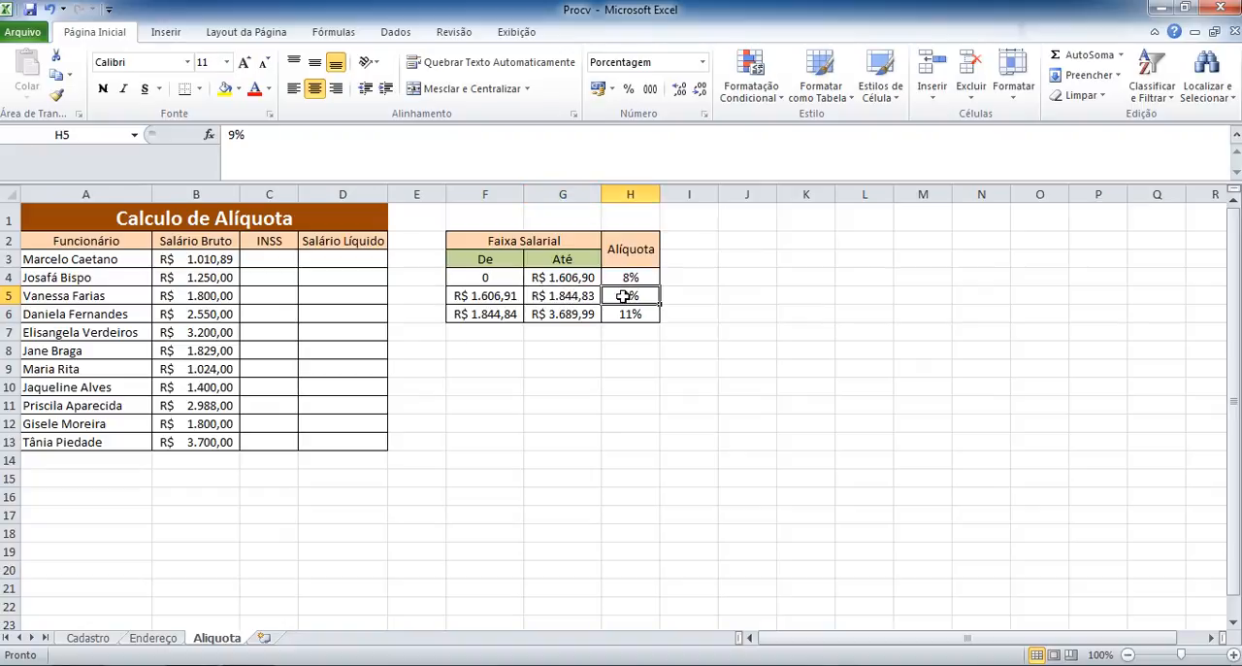
left_click(490, 314)
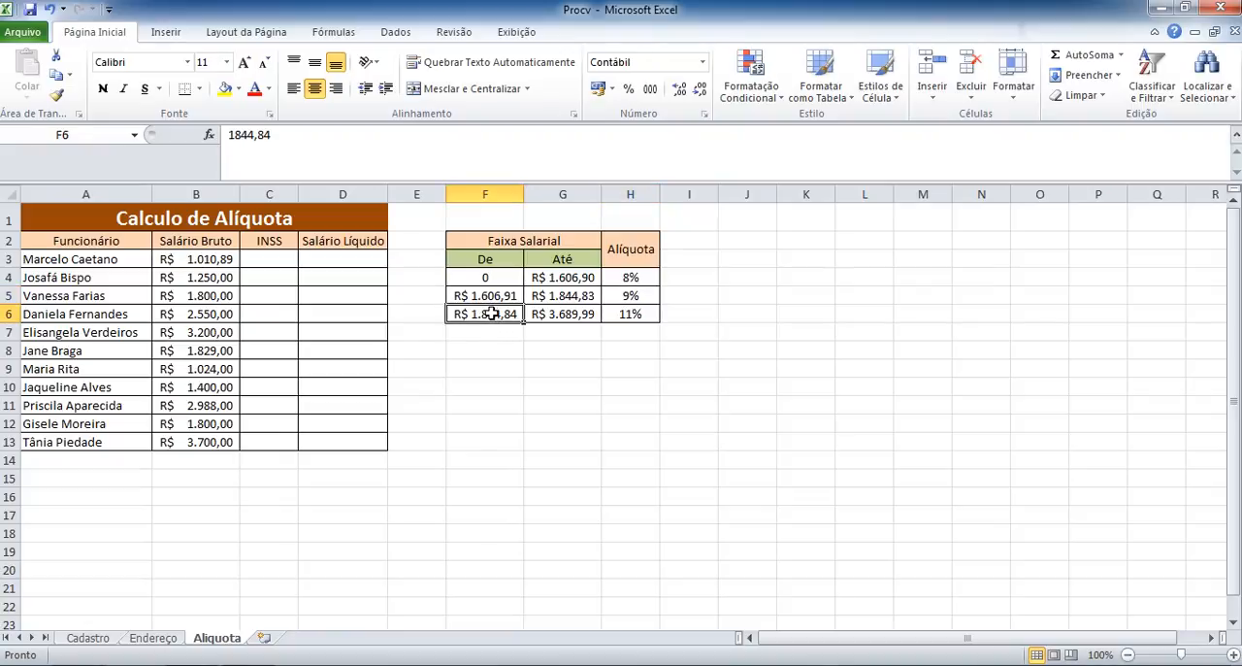
left_click(550, 315)
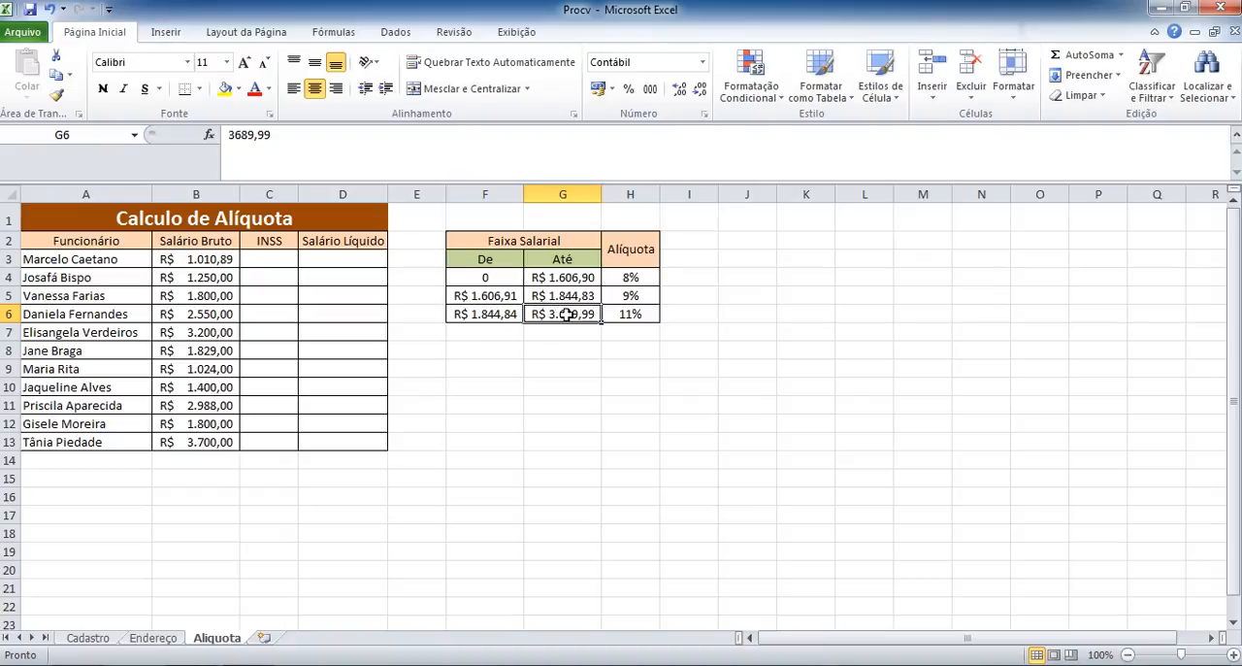
left_click(627, 316)
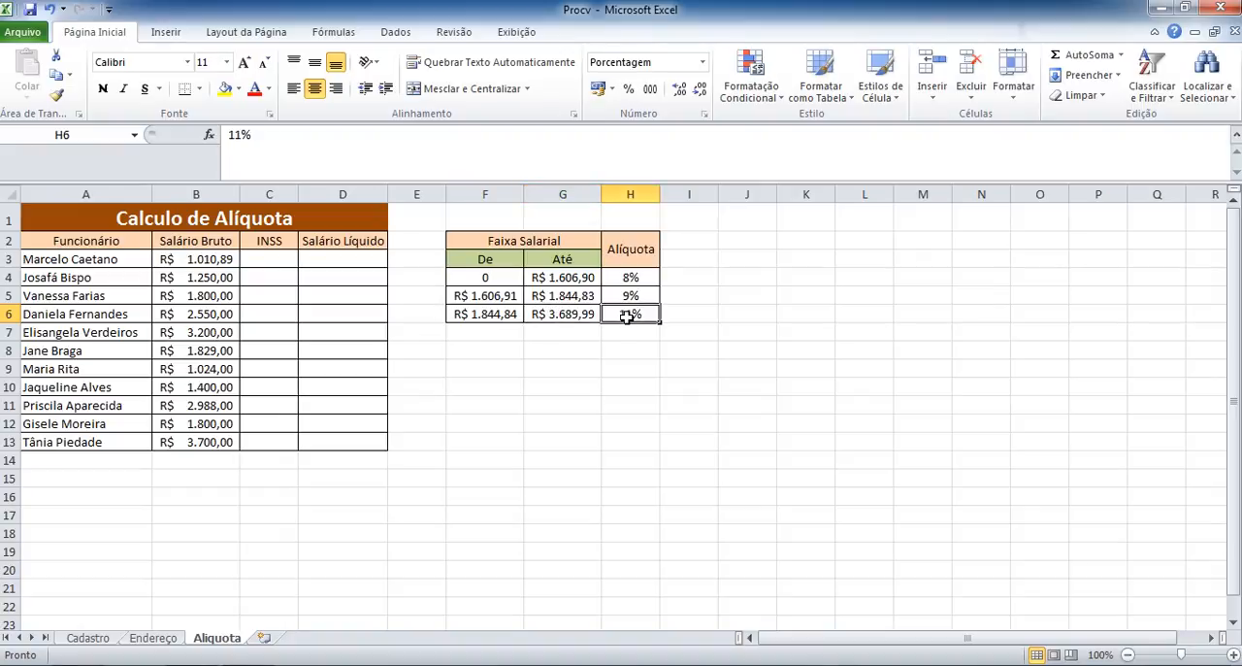
left_click(619, 337)
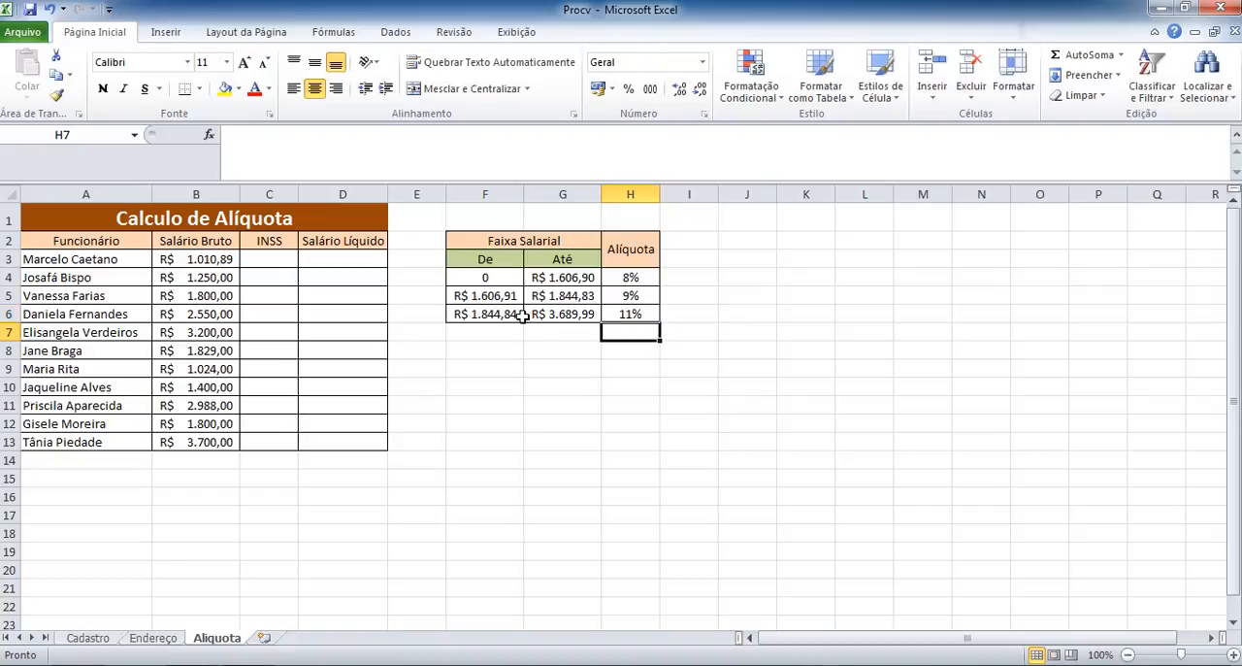
Compare the gross salary in B13 with the De and Até limits of the last salary bracket in row 6.
left_click(487, 315)
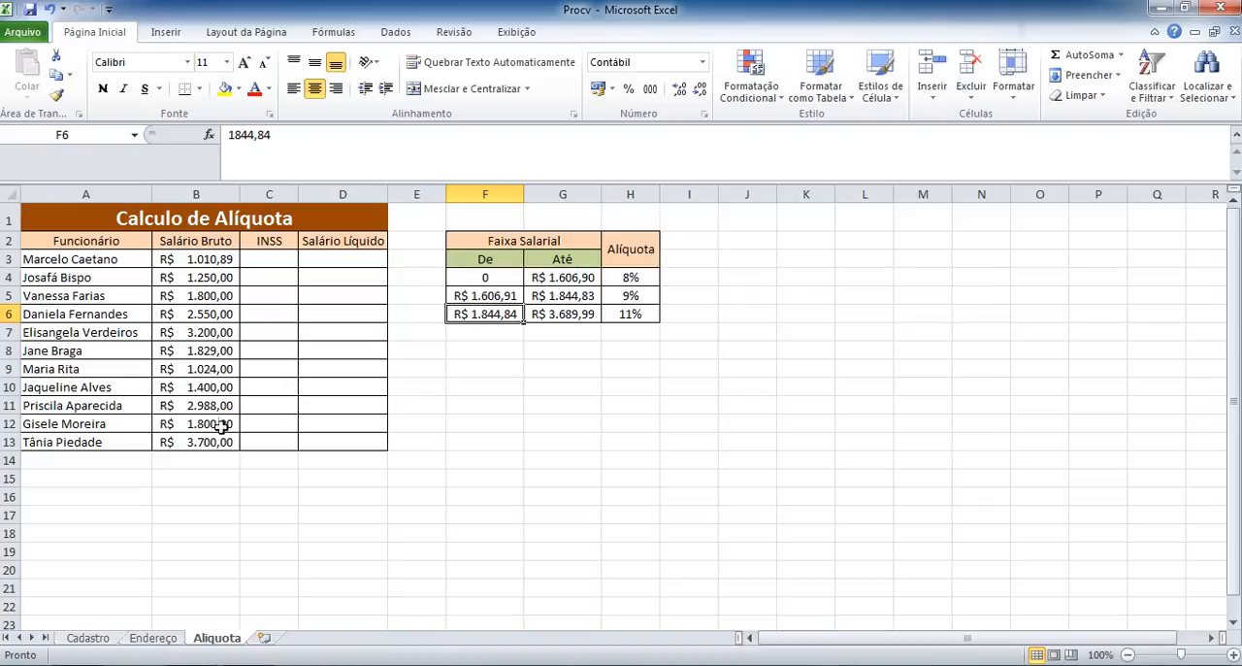
left_click(188, 443)
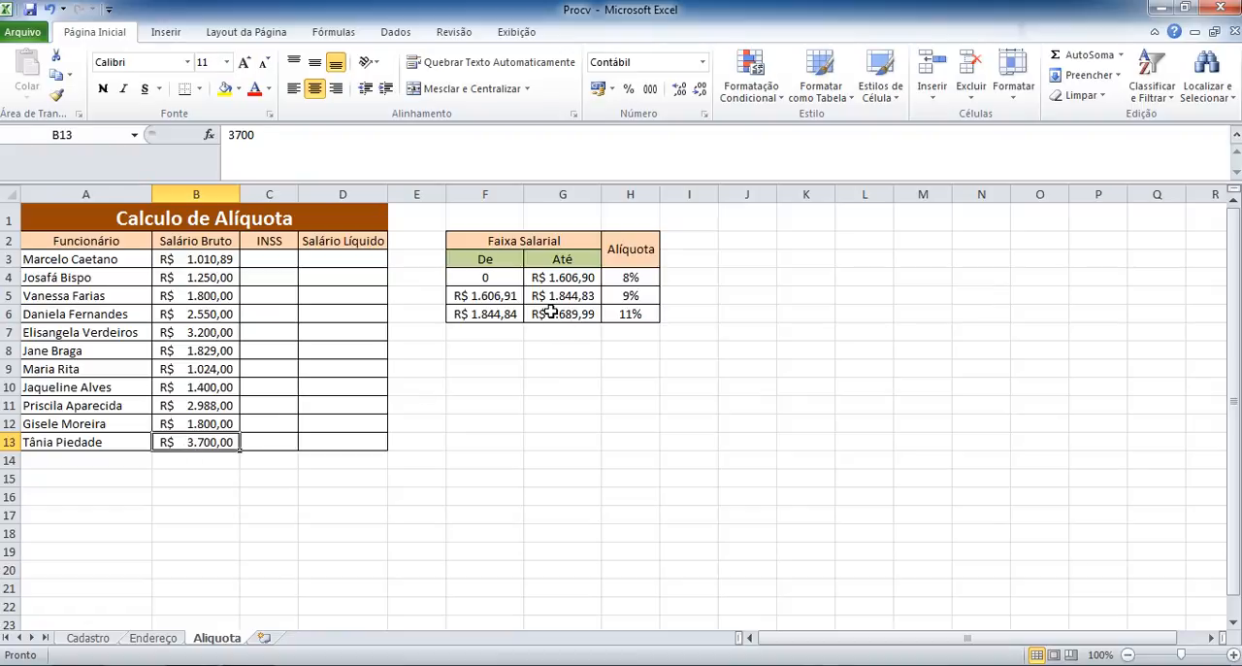
left_click(550, 313)
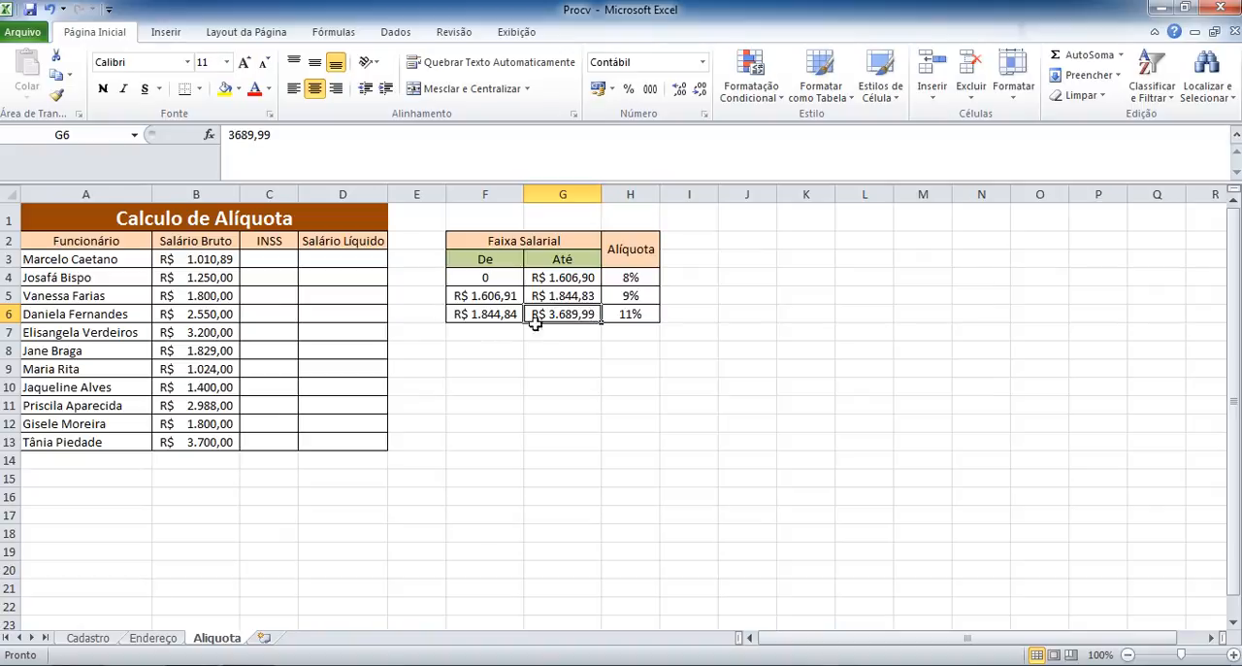
left_click(196, 439)
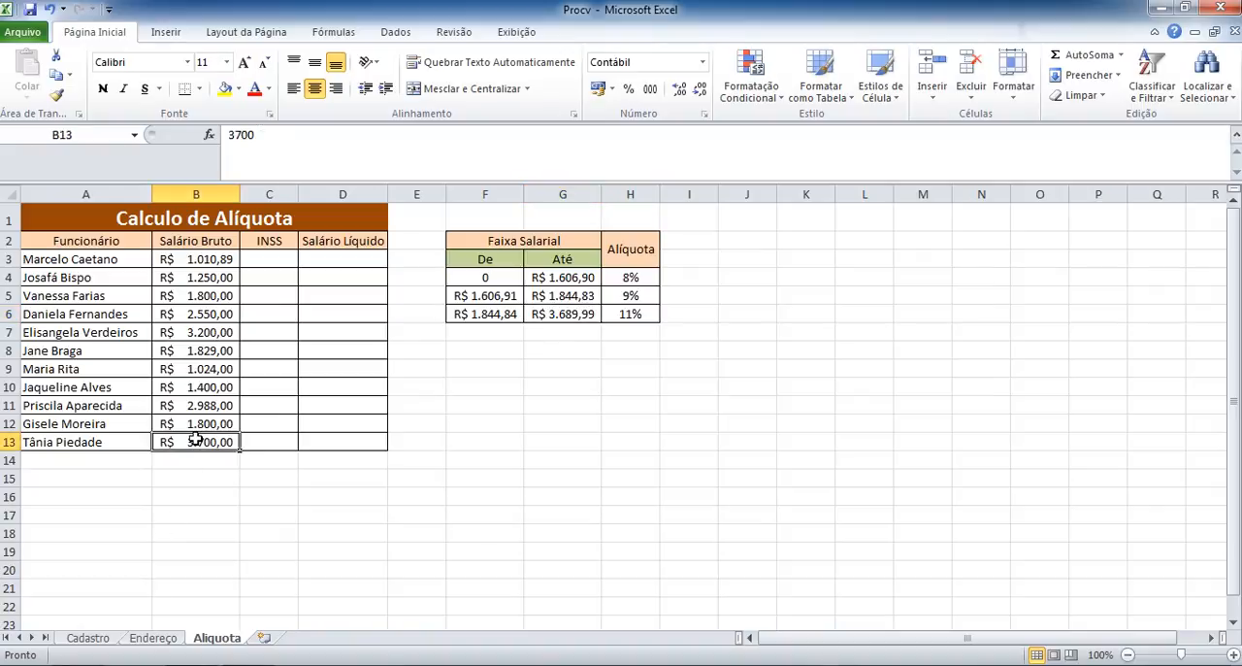
left_click(566, 316)
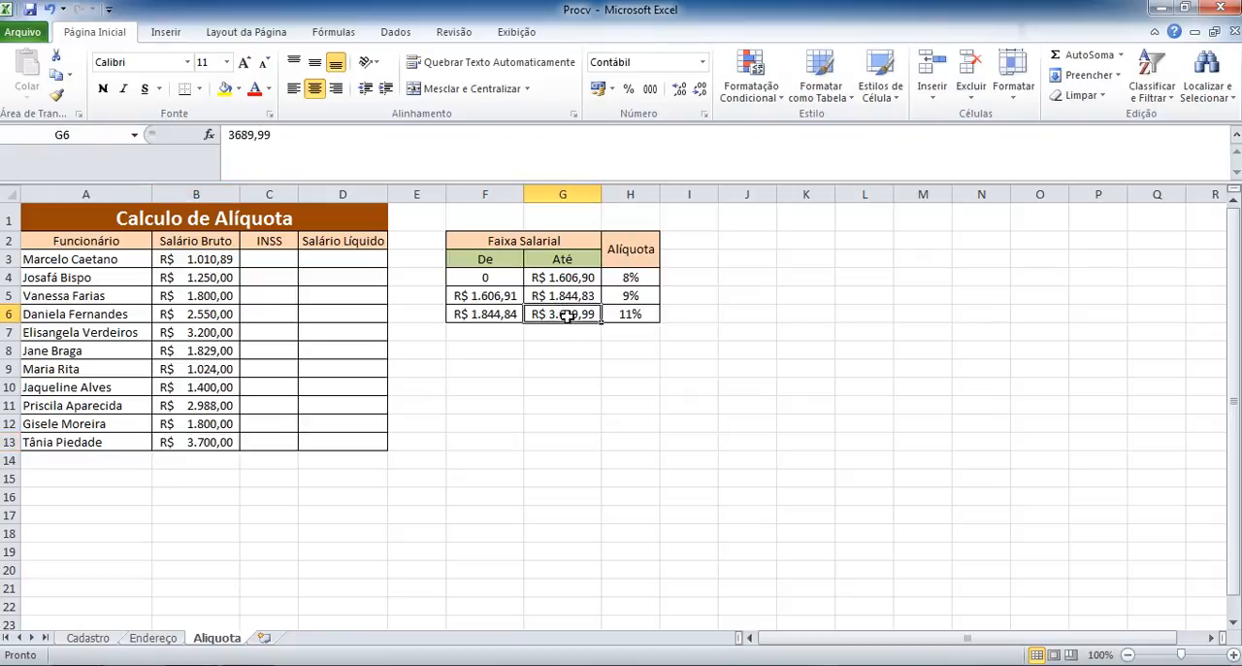
Examine the De and Até limits of the first salary bracket in F4 and G4.
left_click(501, 278)
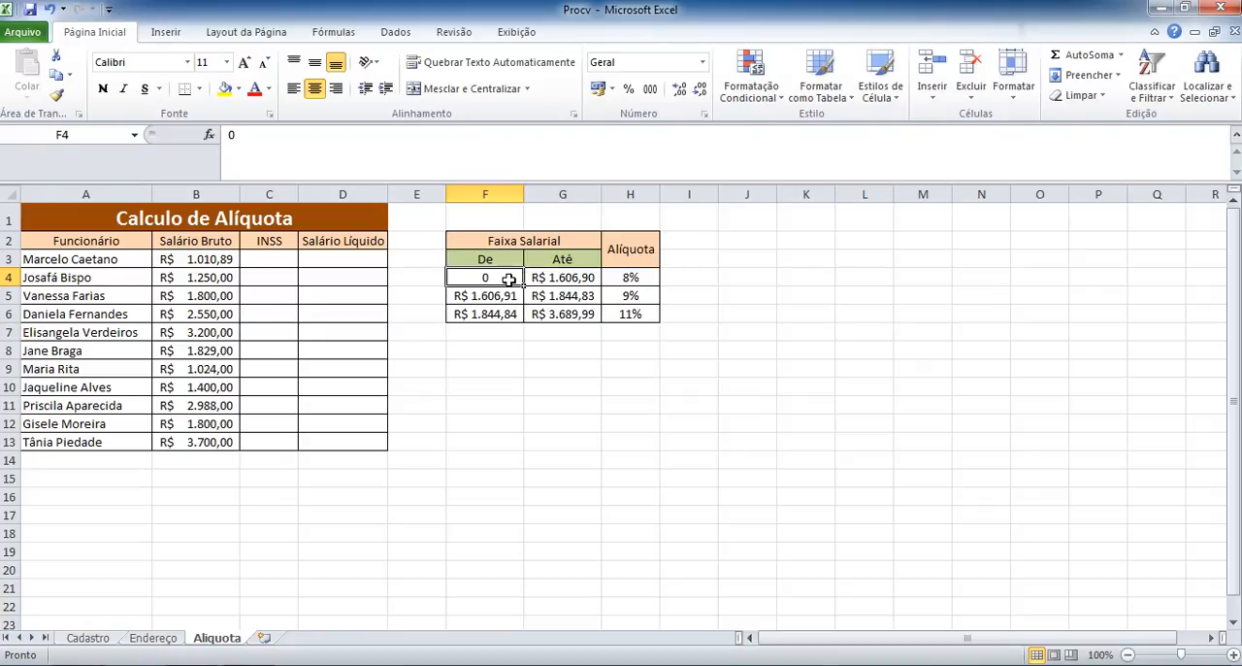
left_click(561, 278)
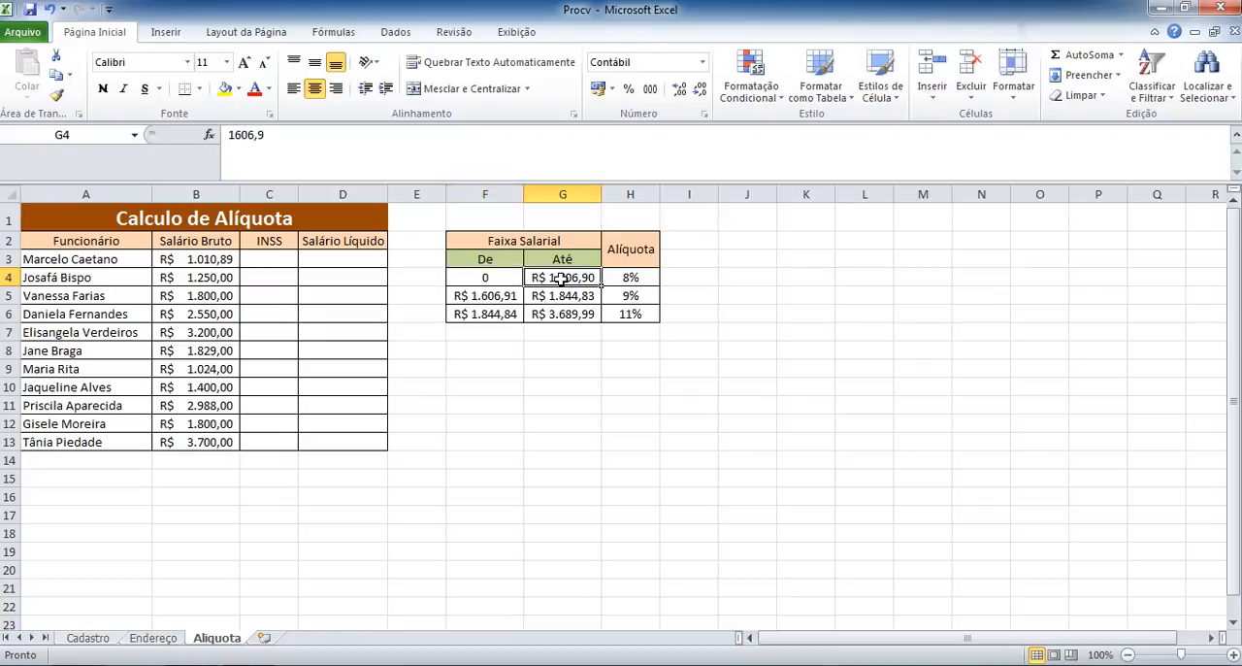
left_click(494, 278)
left_click(570, 279)
left_click(490, 277)
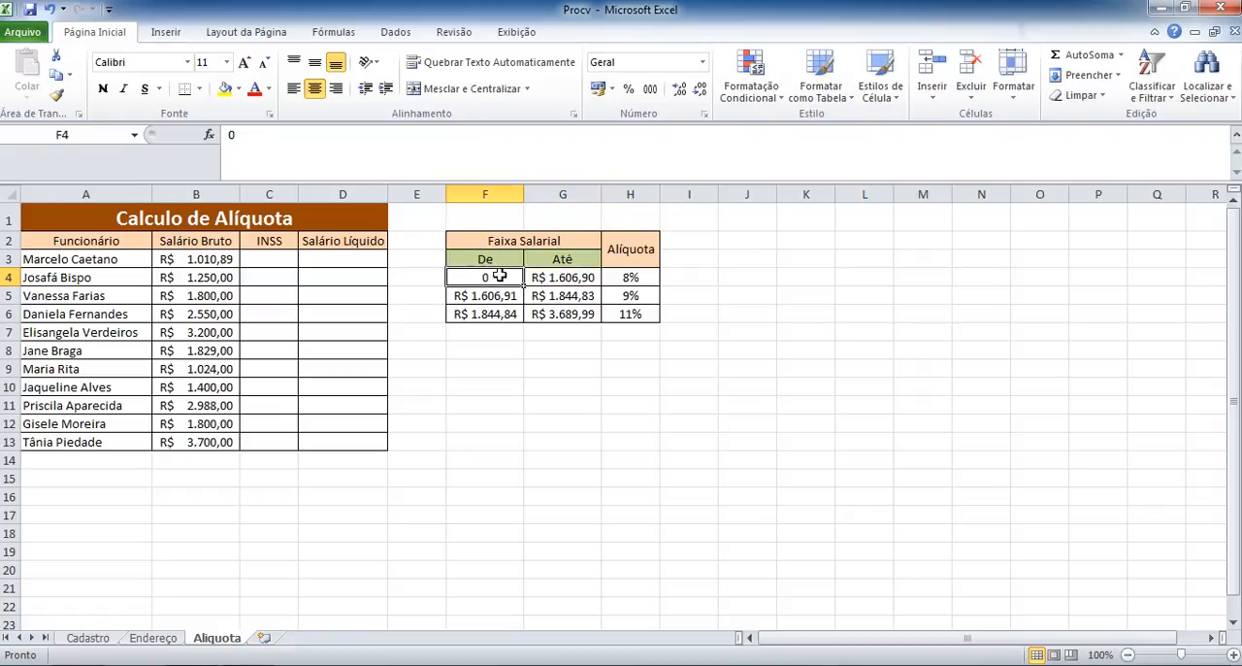
left_click(571, 279)
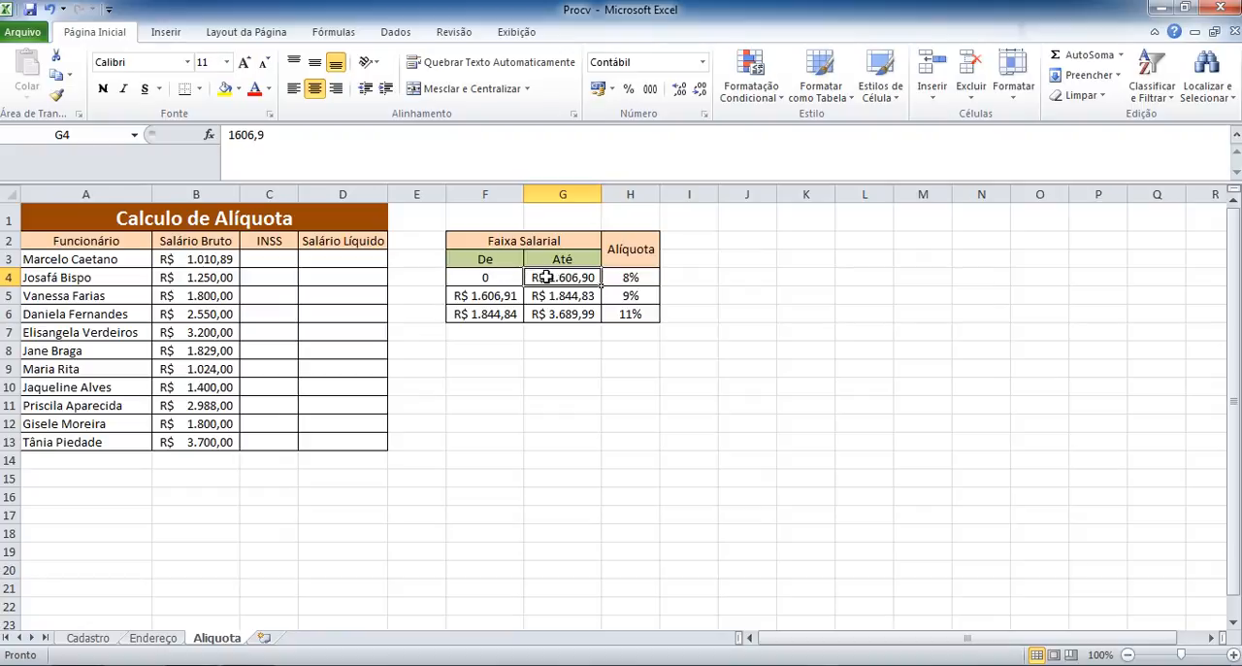
left_click(483, 275)
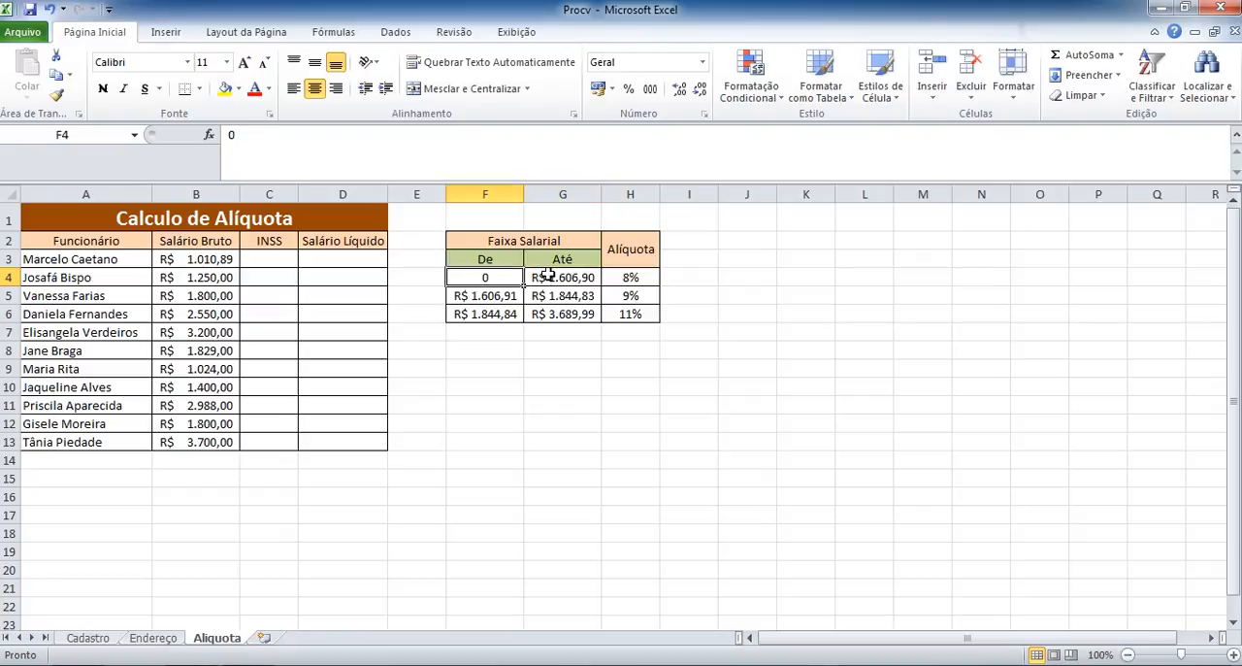
left_click(548, 276)
left_click(505, 277)
Compare the gross salaries in B3 and B4 with the De values in F4 and F5 and the rate in H4.
left_click(208, 260)
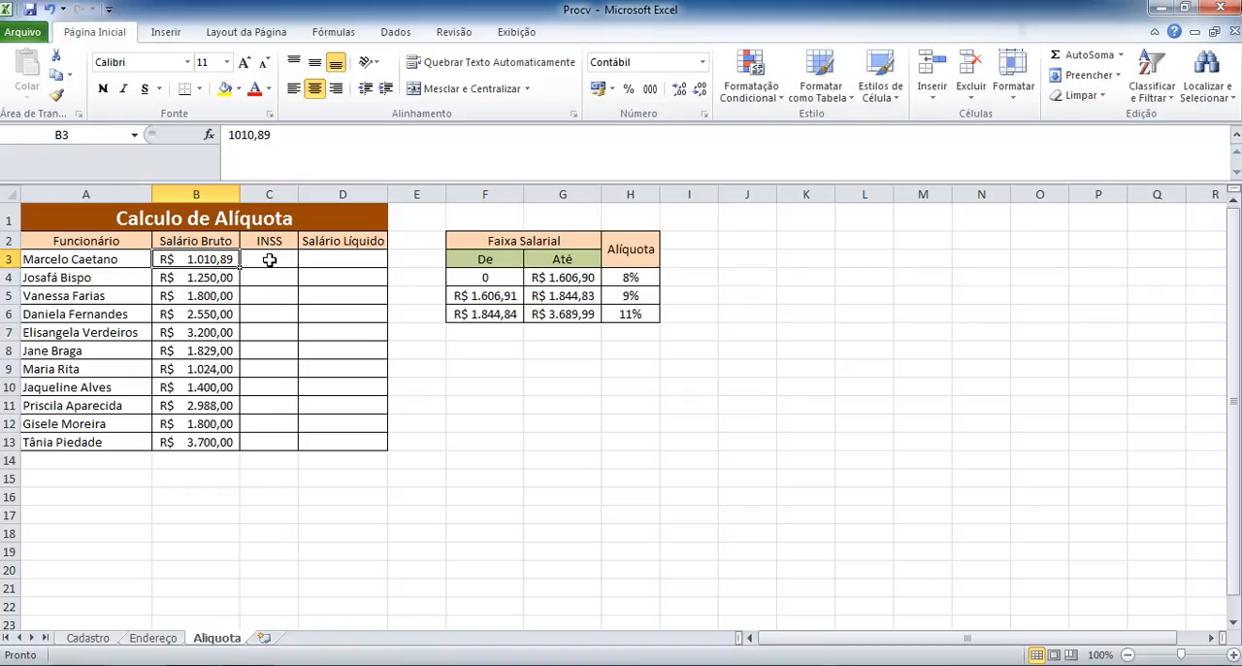
left_click(489, 277)
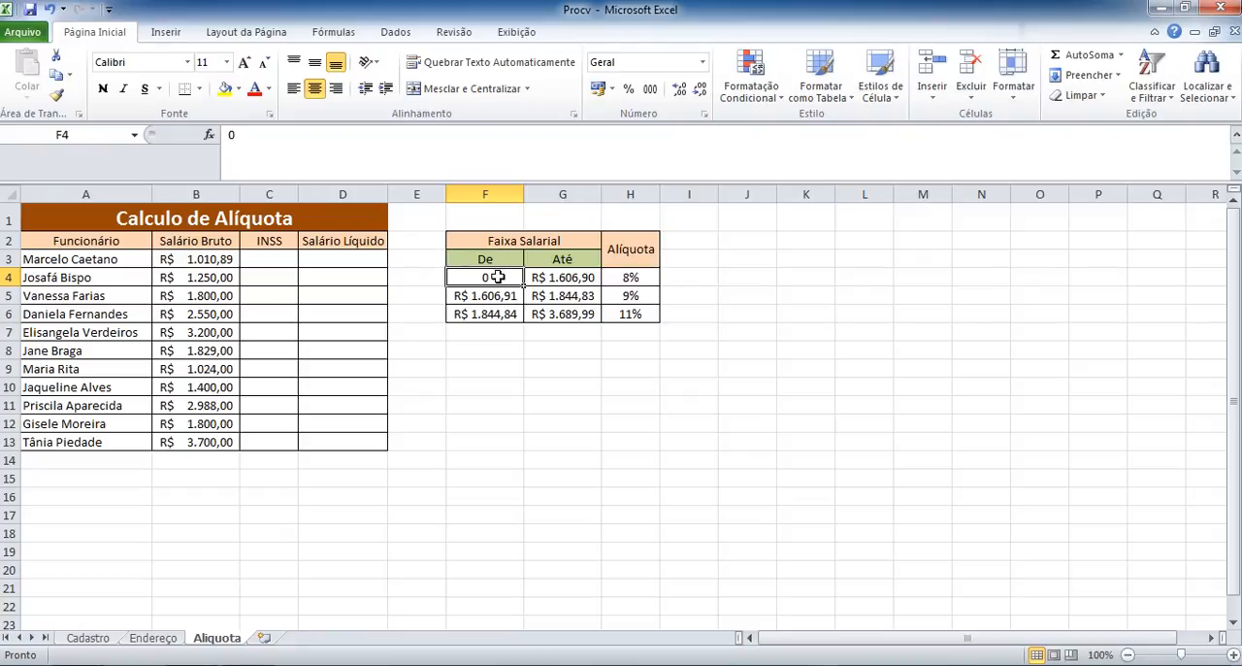
left_click(633, 278)
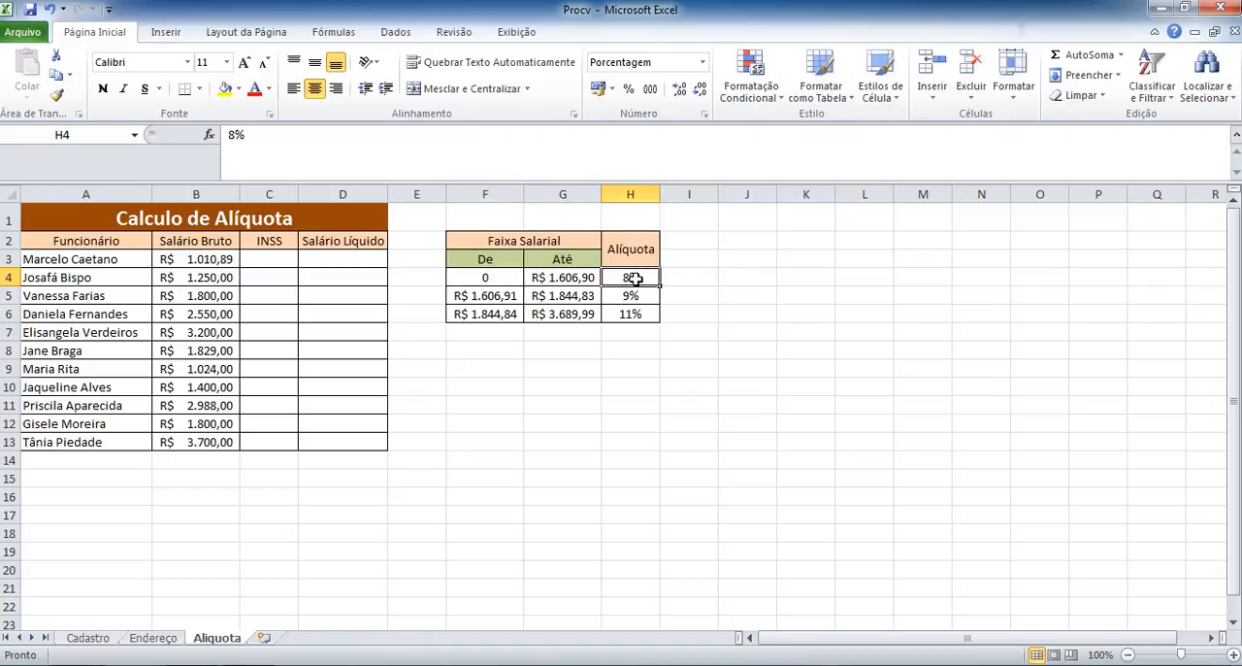
left_click(488, 279)
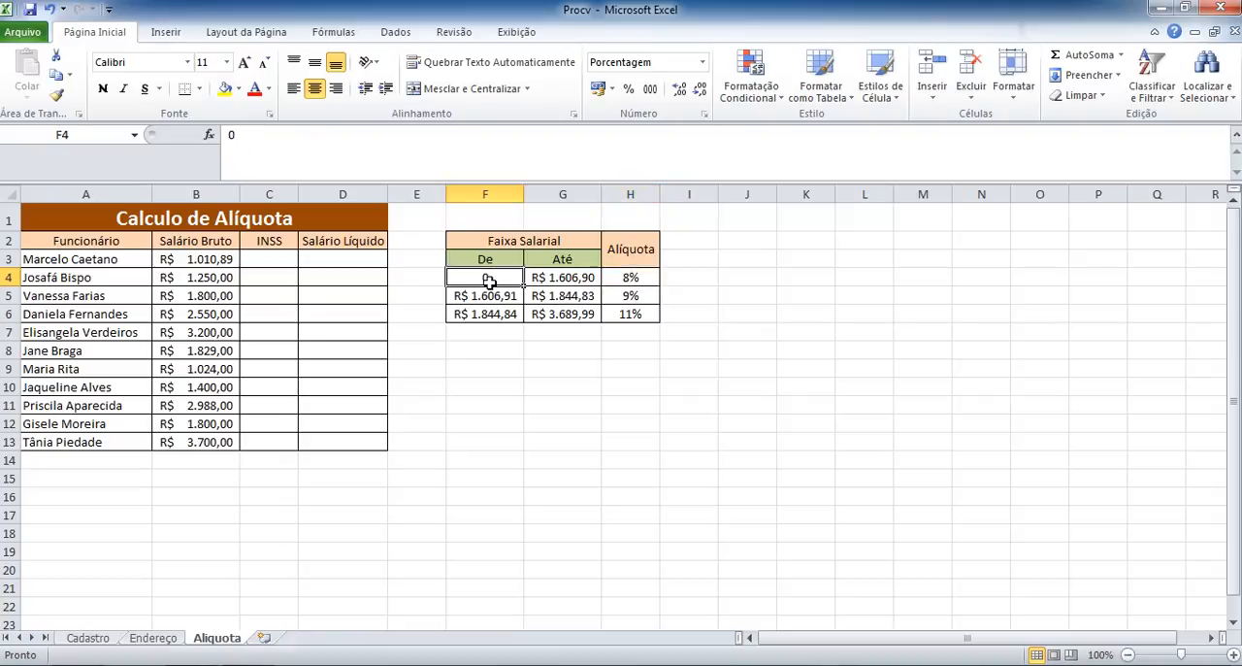
left_click(221, 259)
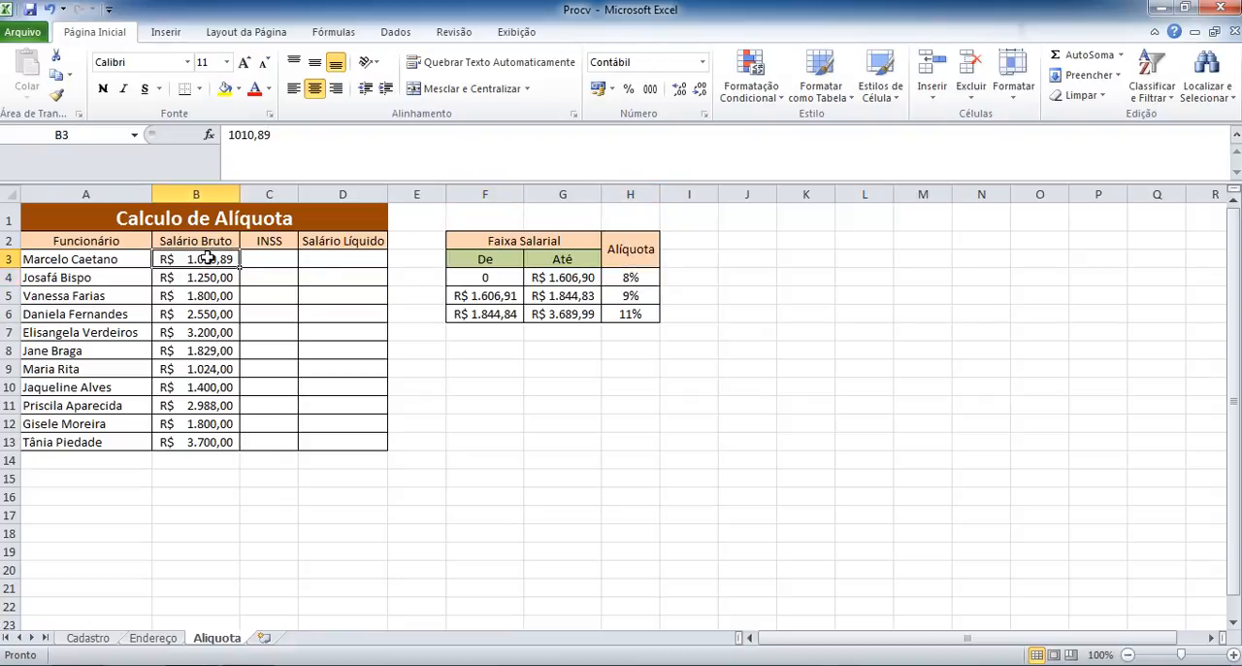
left_click(207, 274)
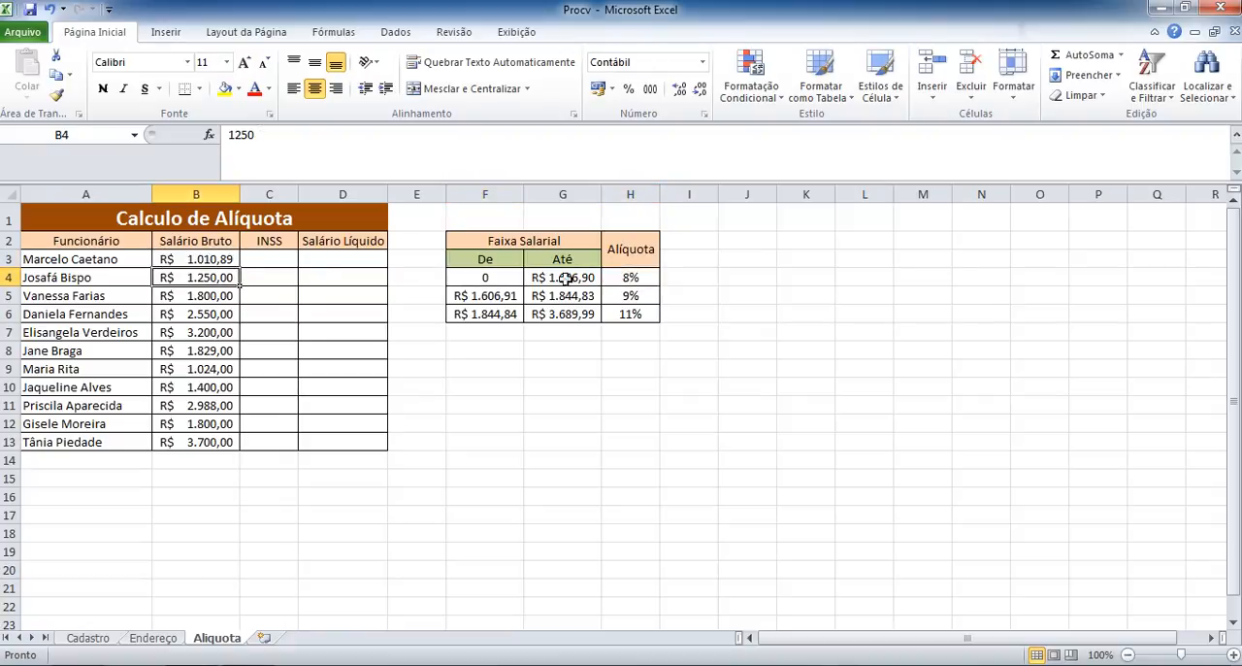
left_click(485, 275)
left_click(489, 297)
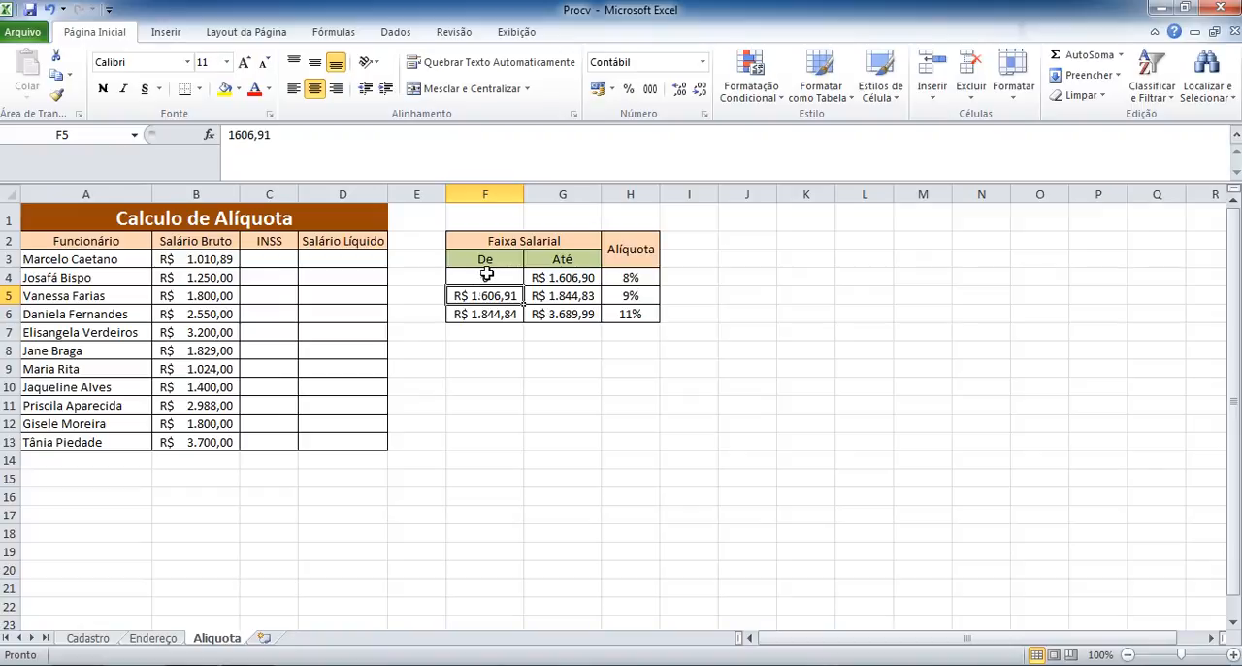
left_click(486, 276)
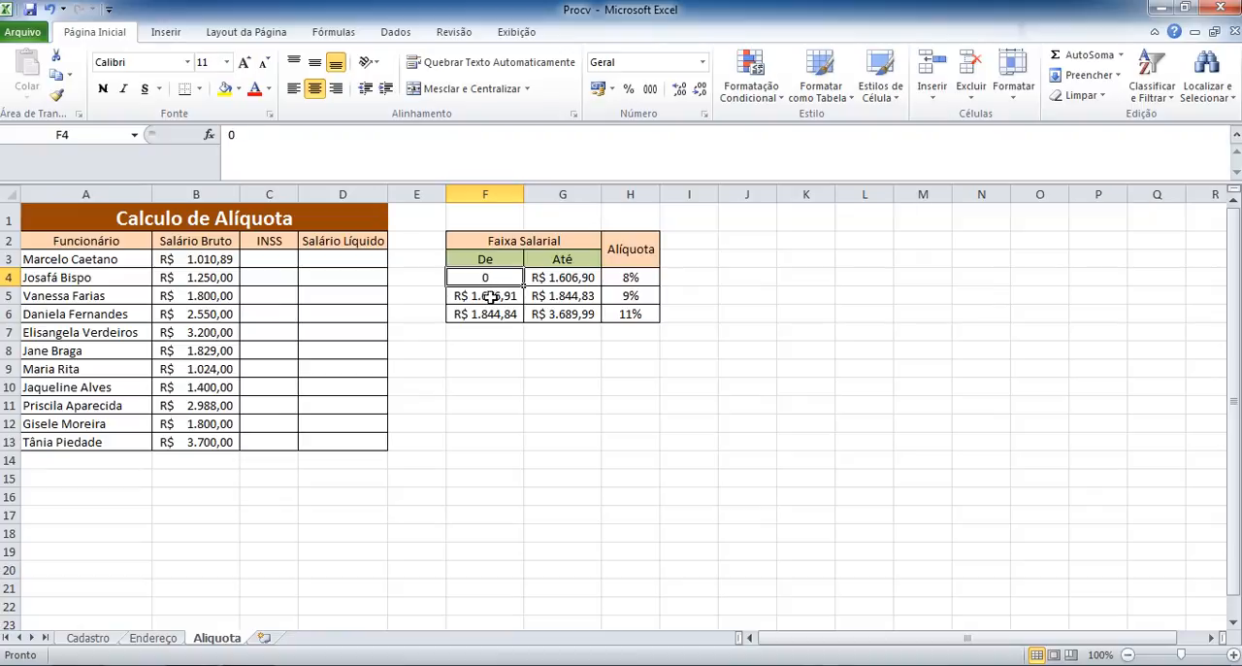
Examine the De limits in F4 to F6 one after another and the cells directly below them.
left_click(488, 296)
left_click(488, 275)
left_click(488, 296)
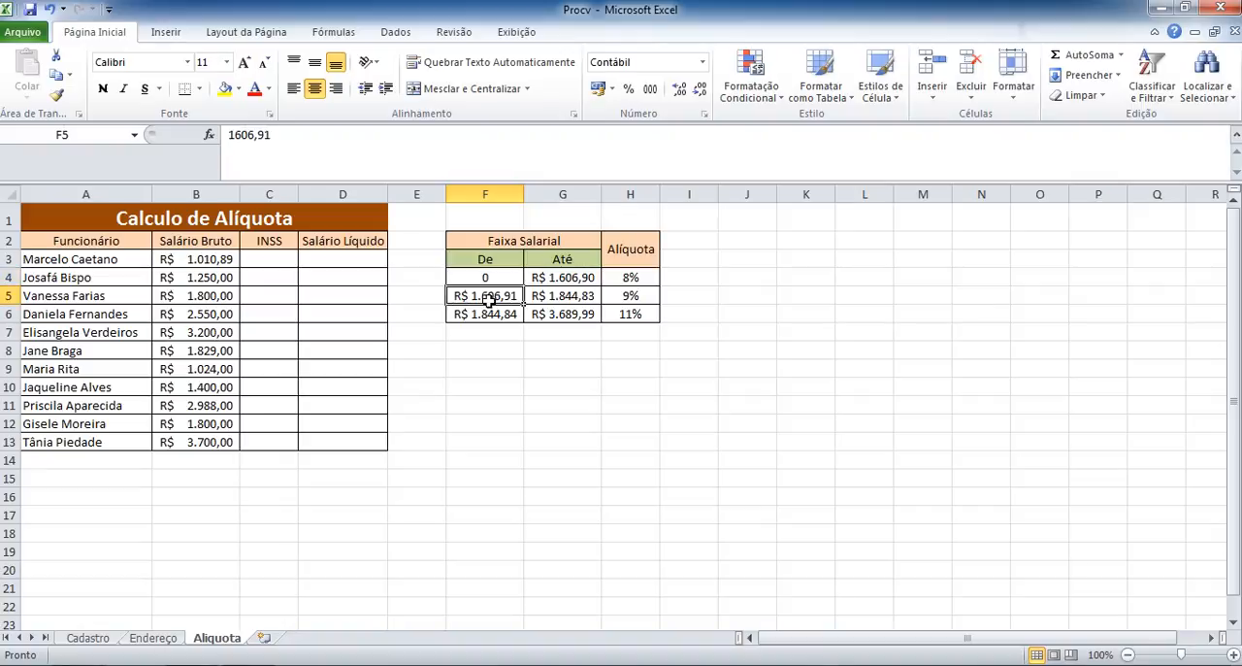
left_click(490, 313)
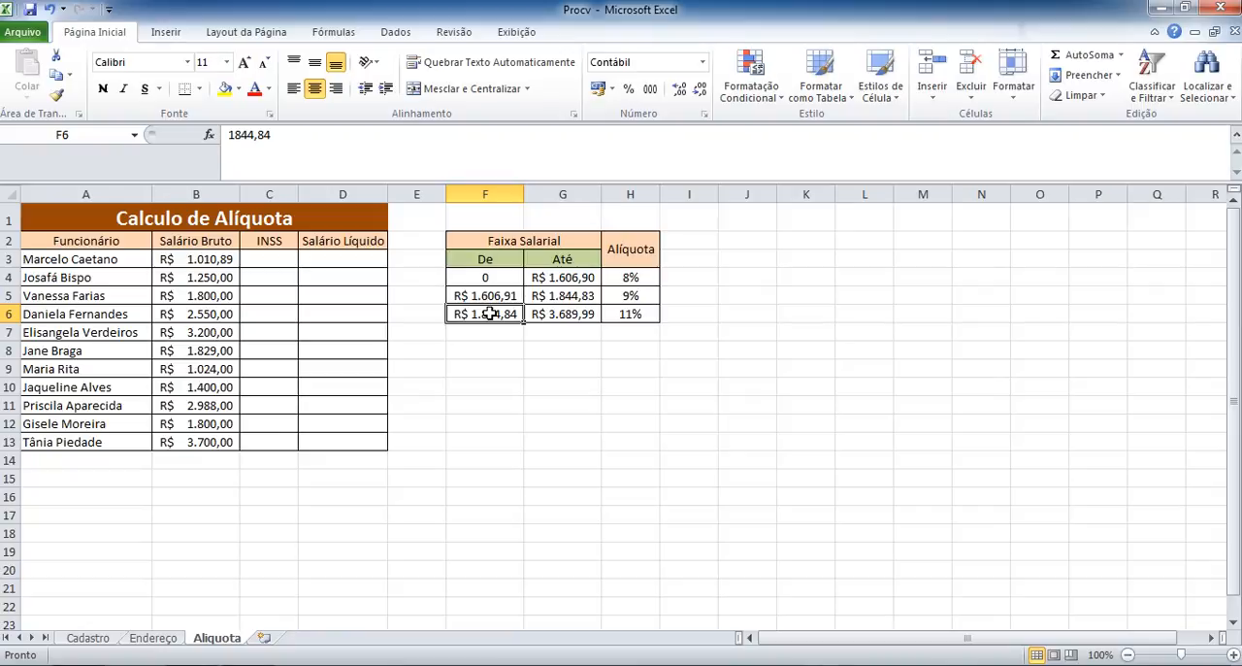
left_click(489, 331)
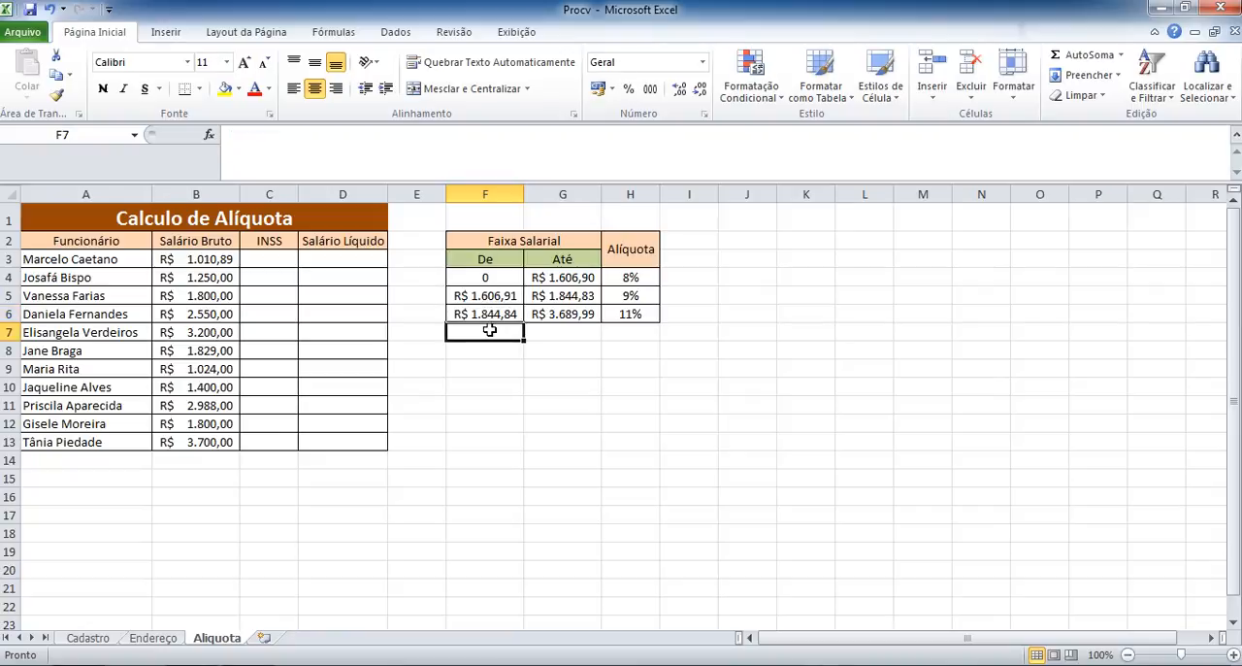
left_click(490, 351)
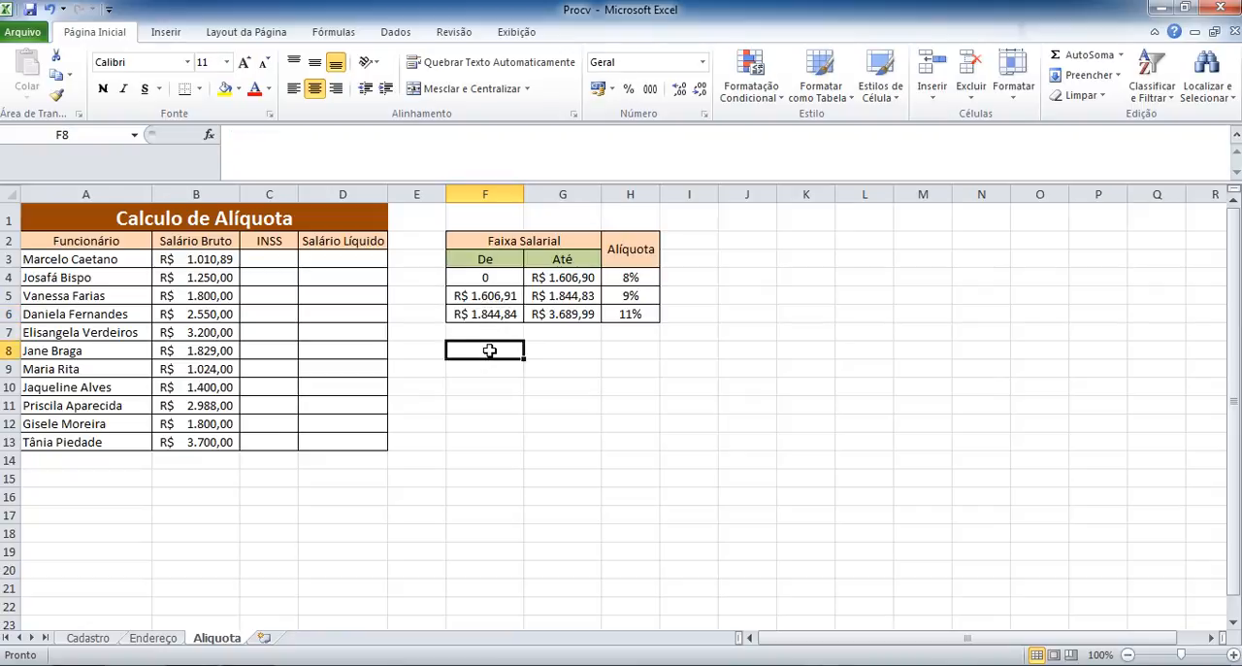
left_click(484, 279)
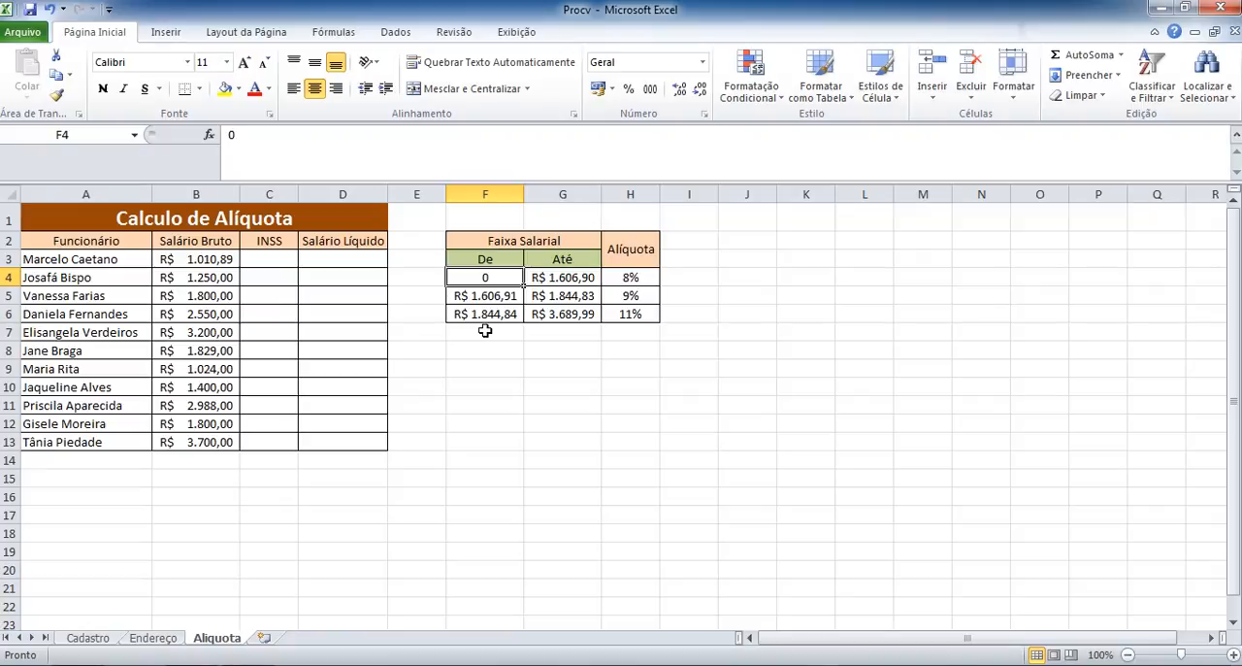
Check the sort order of the De limits in column F, comparing F4 with F6.
left_click(486, 194)
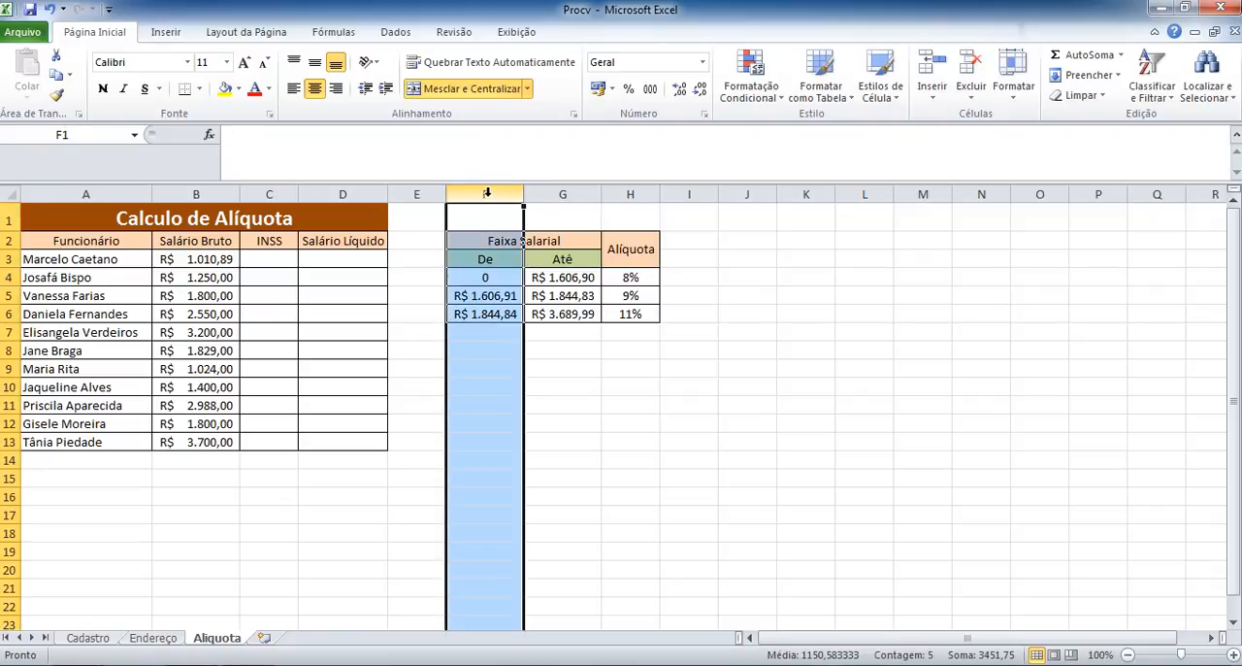
left_click(493, 278)
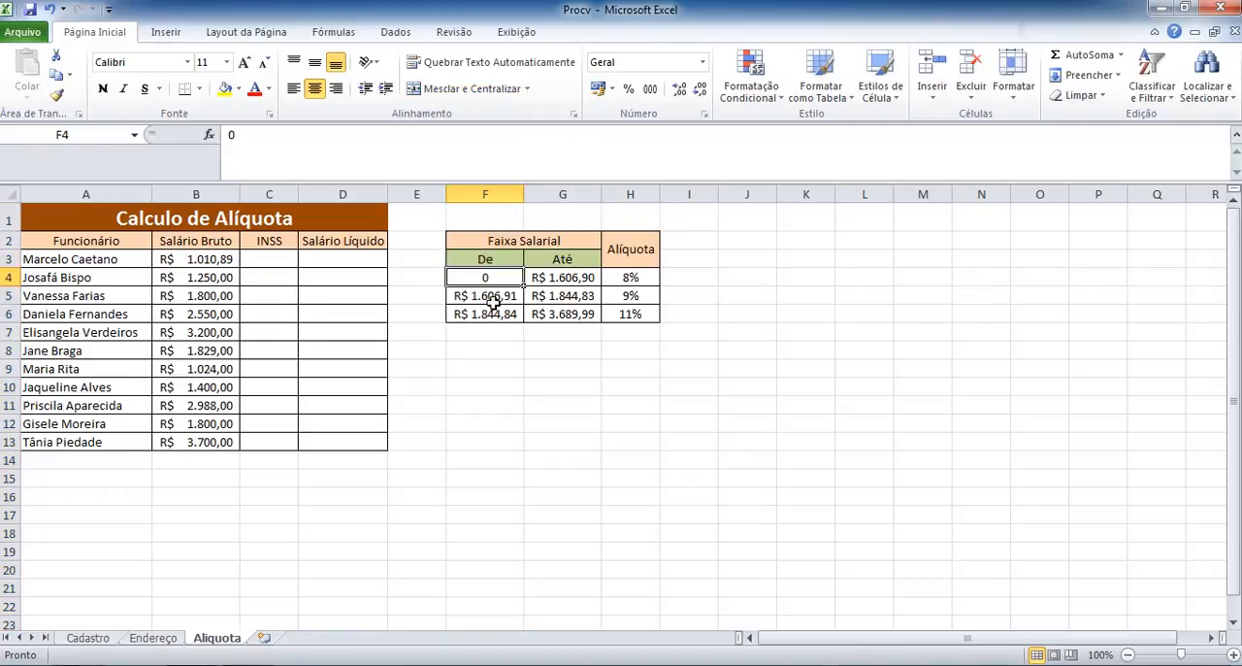
left_click(493, 315)
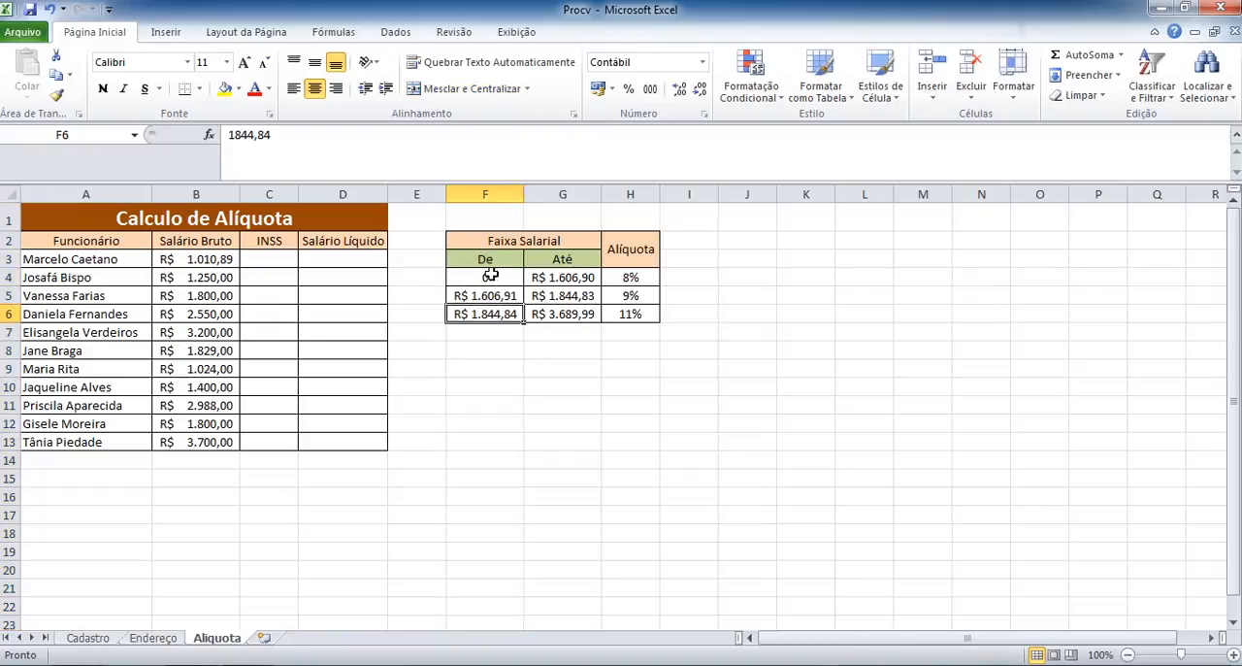
left_click(490, 277)
left_click(494, 315)
left_click(495, 281)
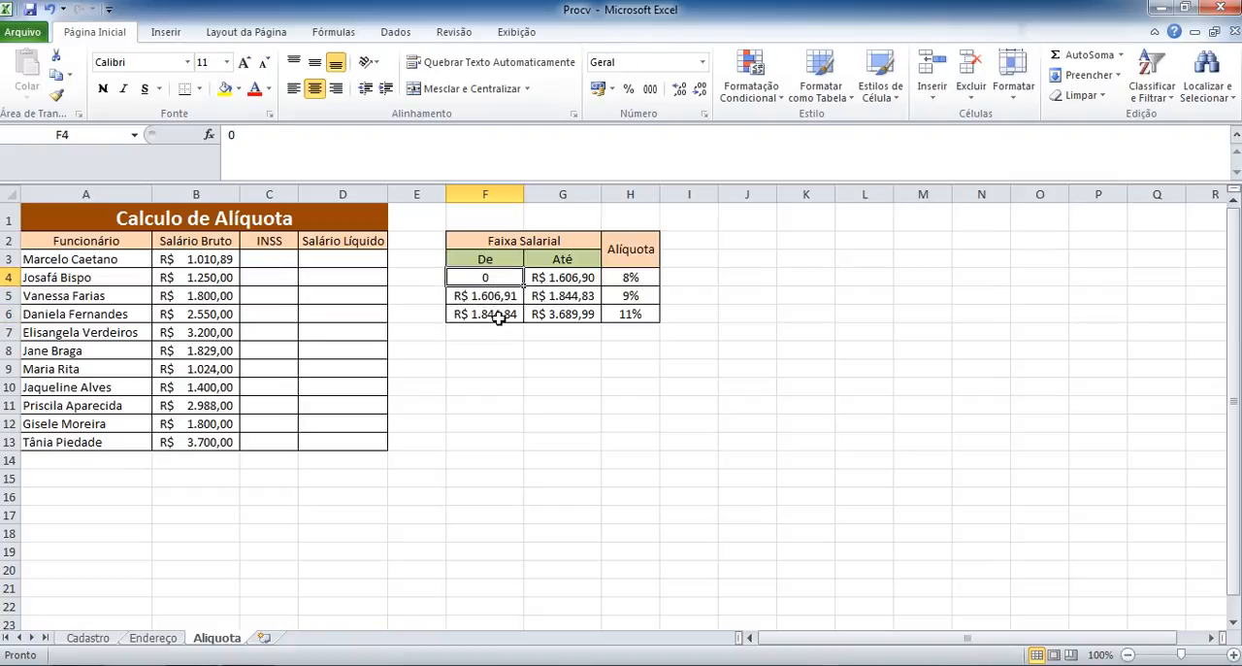
left_click(499, 316)
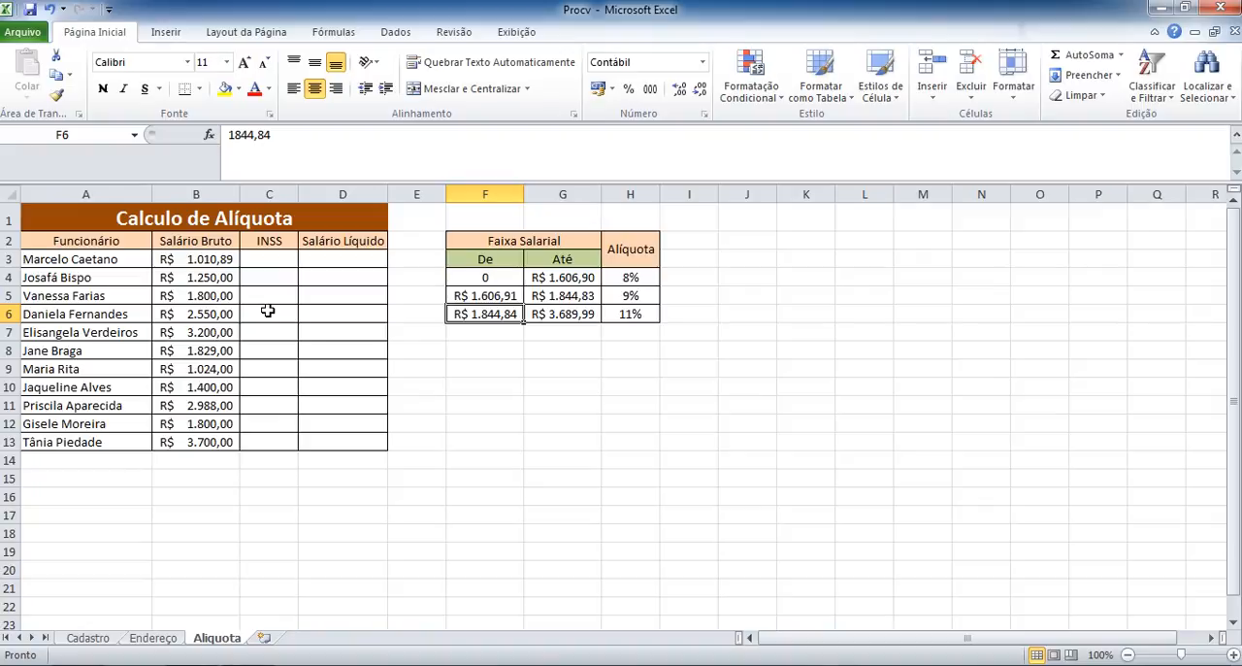
Start a PROCV formula in C3 under INSS with the gross salary in B3 as the lookup value.
left_click(267, 263)
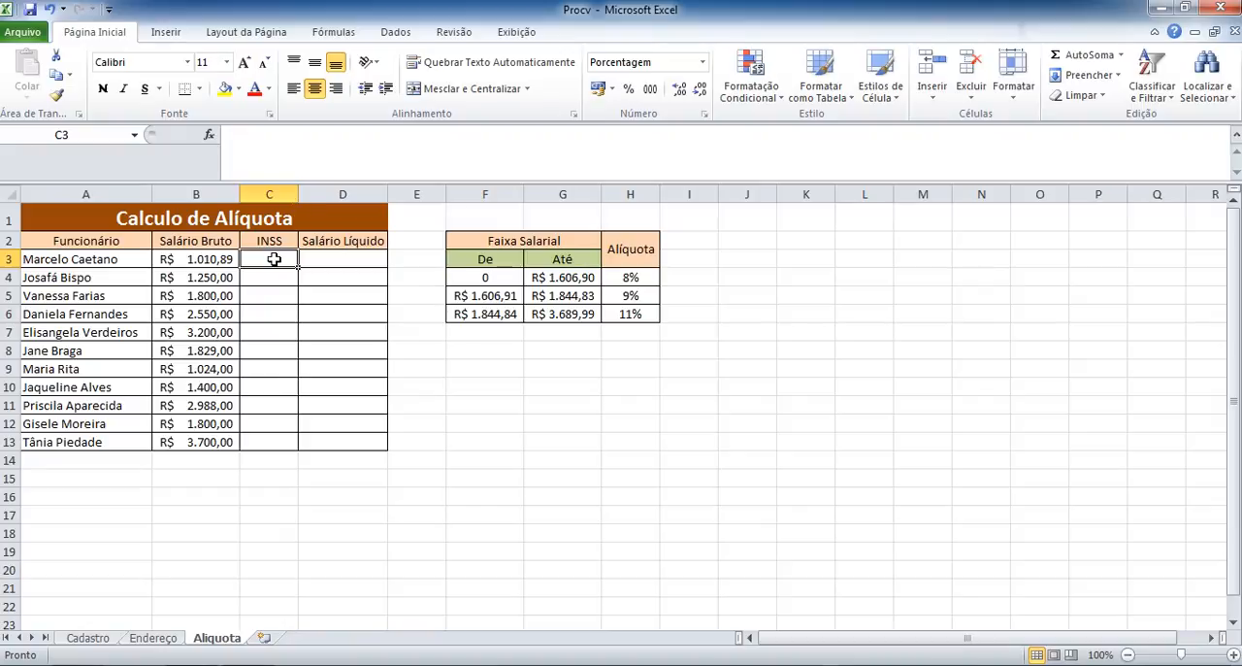
type("=")
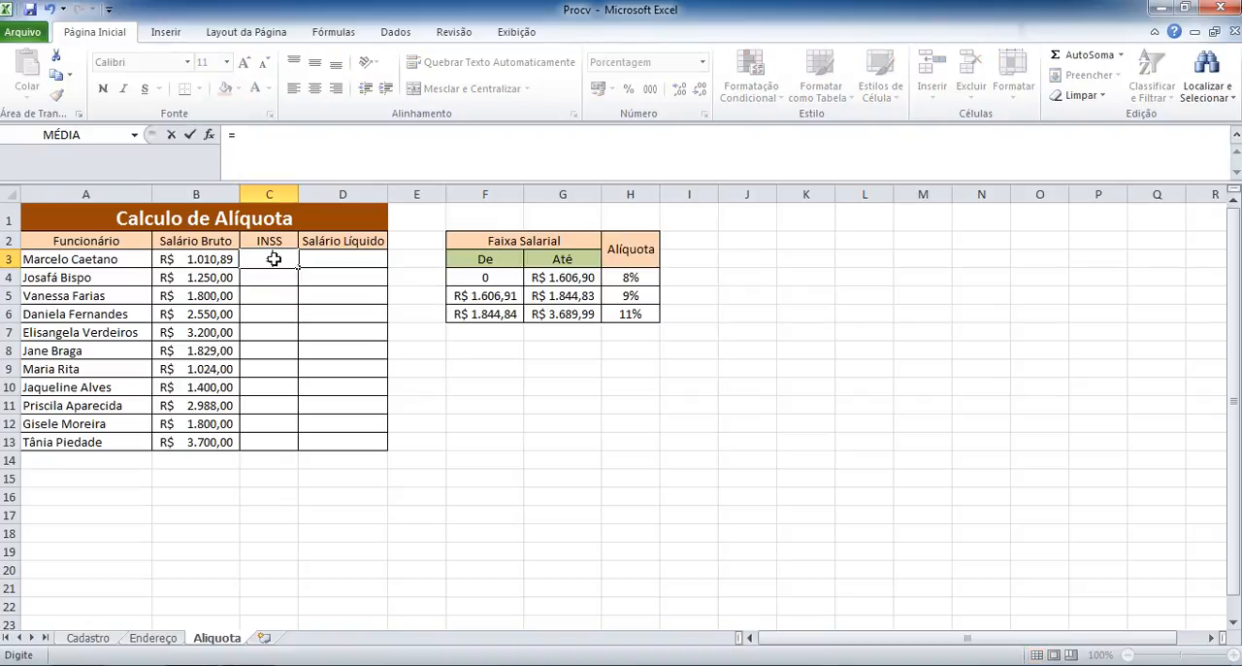
type("pro")
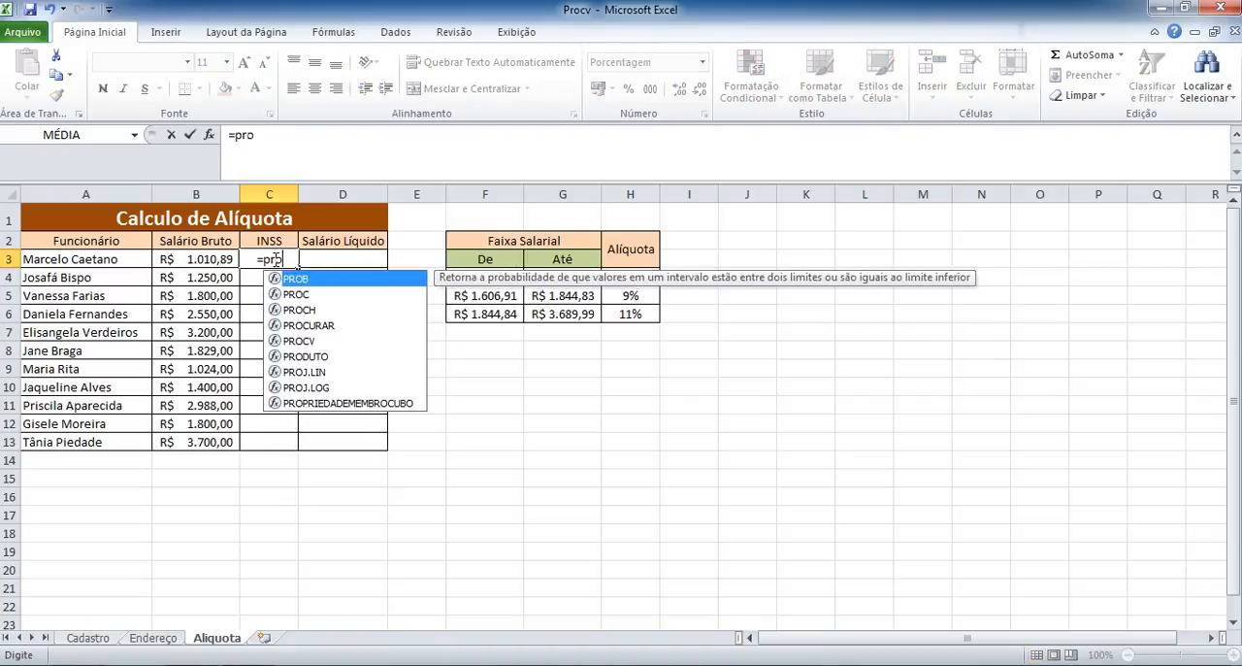
type("cv")
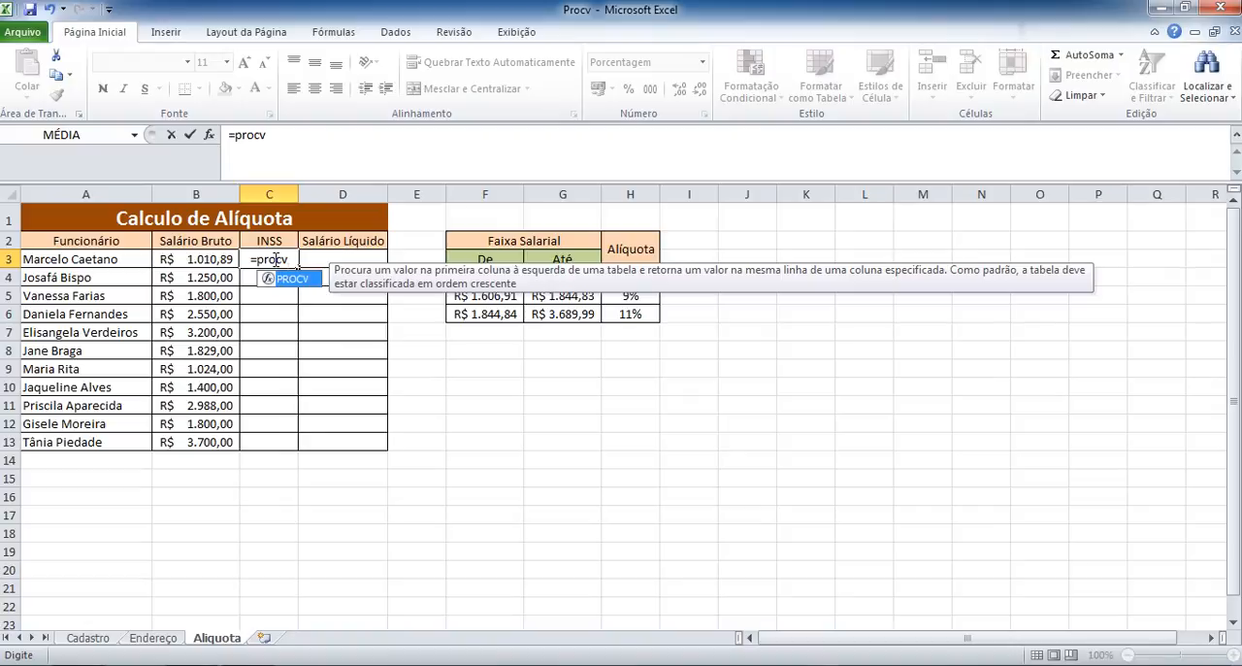
key("Tab")
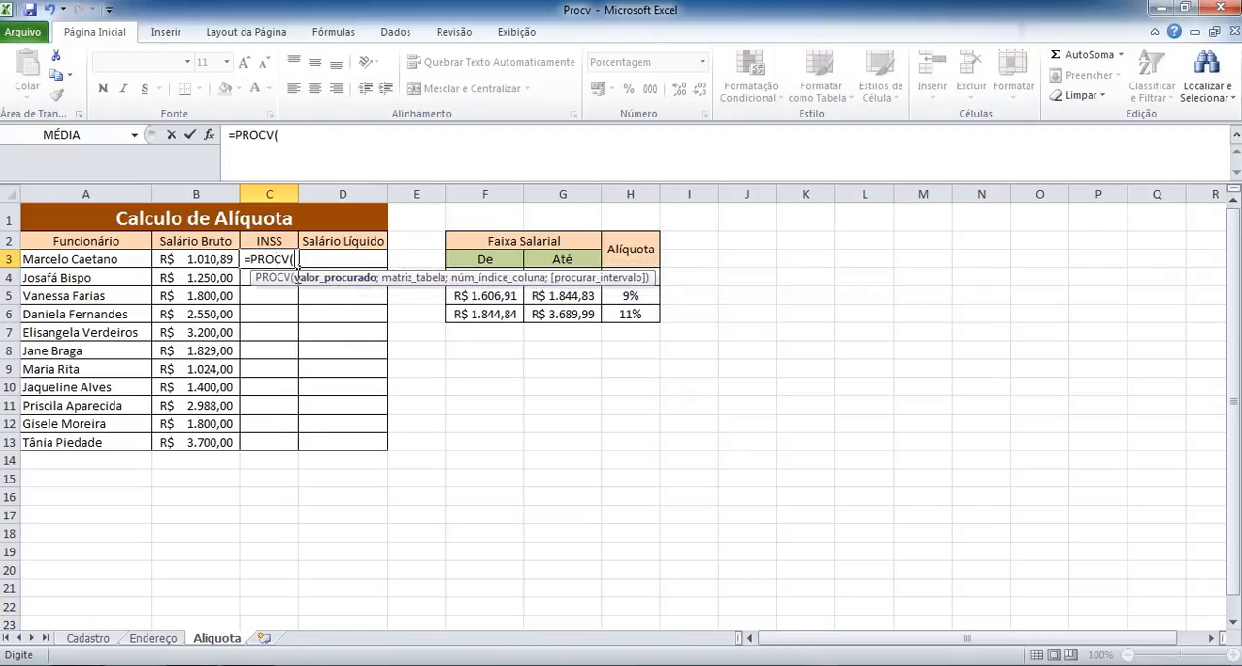
left_click(199, 259)
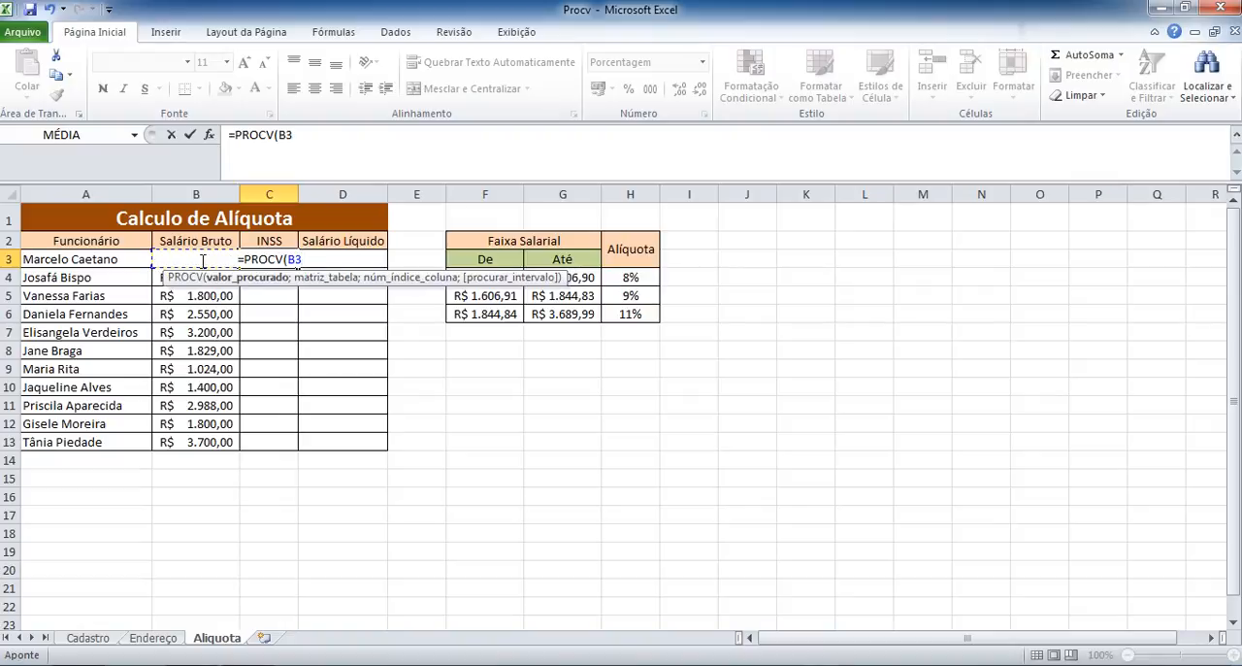
type(";")
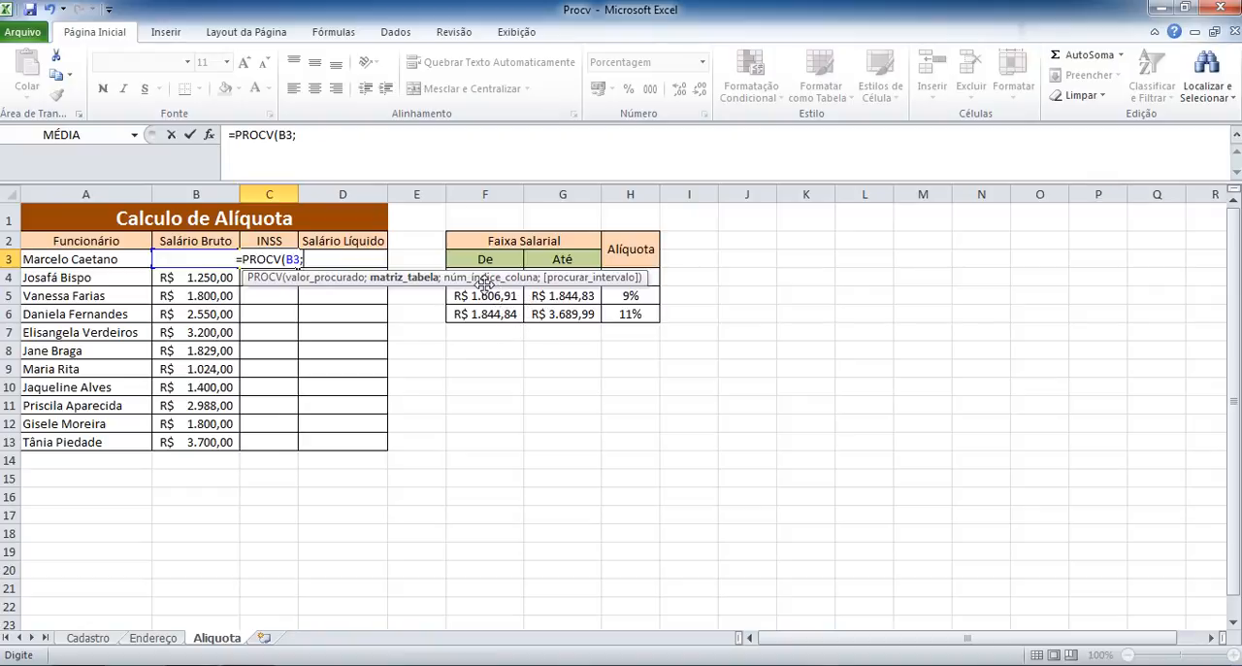
Add the salary bracket range F4:H6 as the table array of the PROCV formula in C3.
left_click_drag(484, 279, 484, 222)
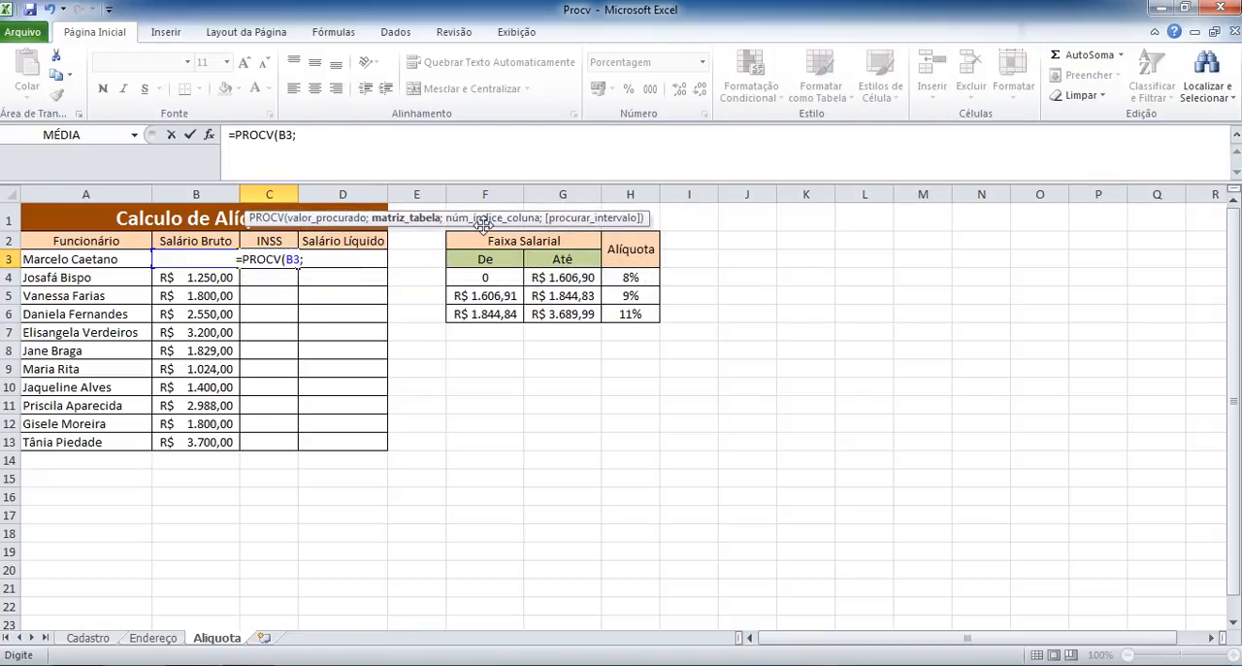
left_click(486, 279)
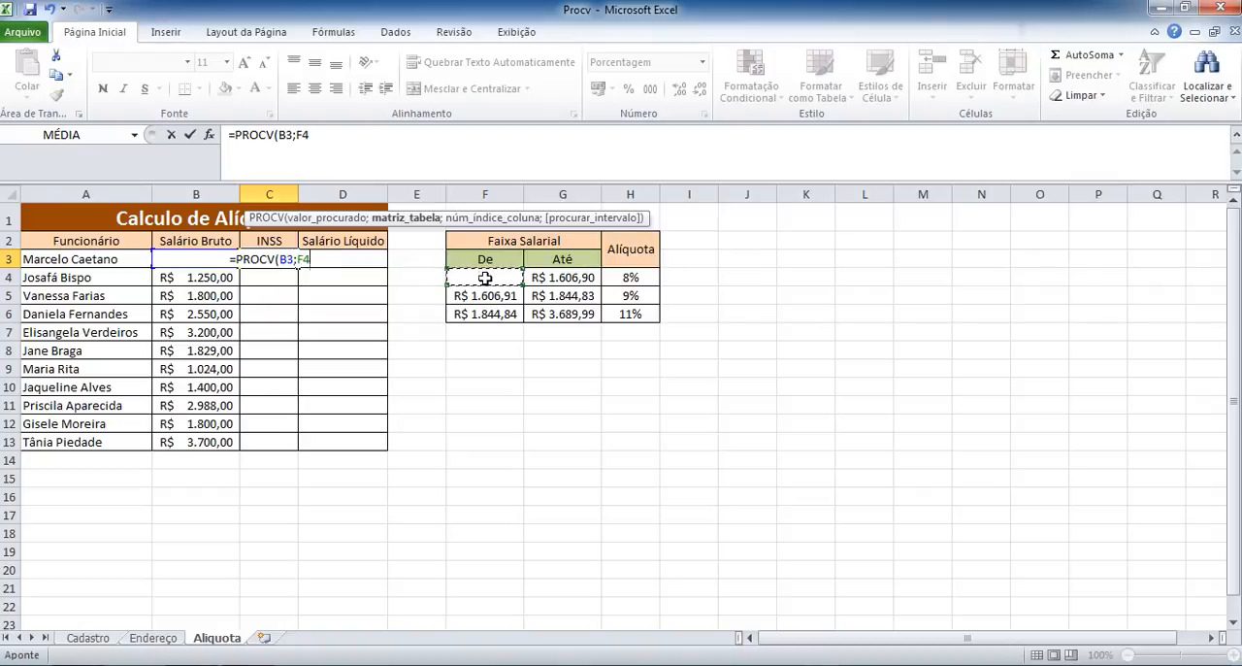
key("shift+Right")
key("shift+Right")
key("shift+Down")
key("shift+Down")
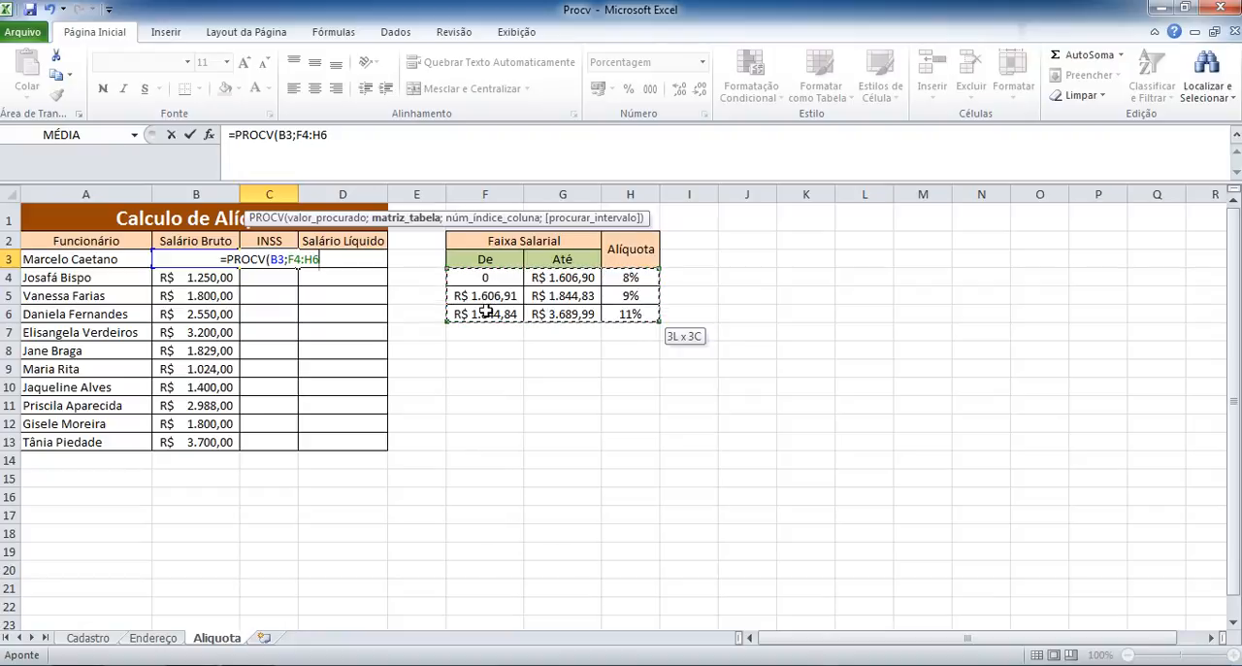
Complete the PROCV formula in C3 with the absolute range $F$4:$H$6, column index 3 and approximate match VERDADEIRO.
key("F4")
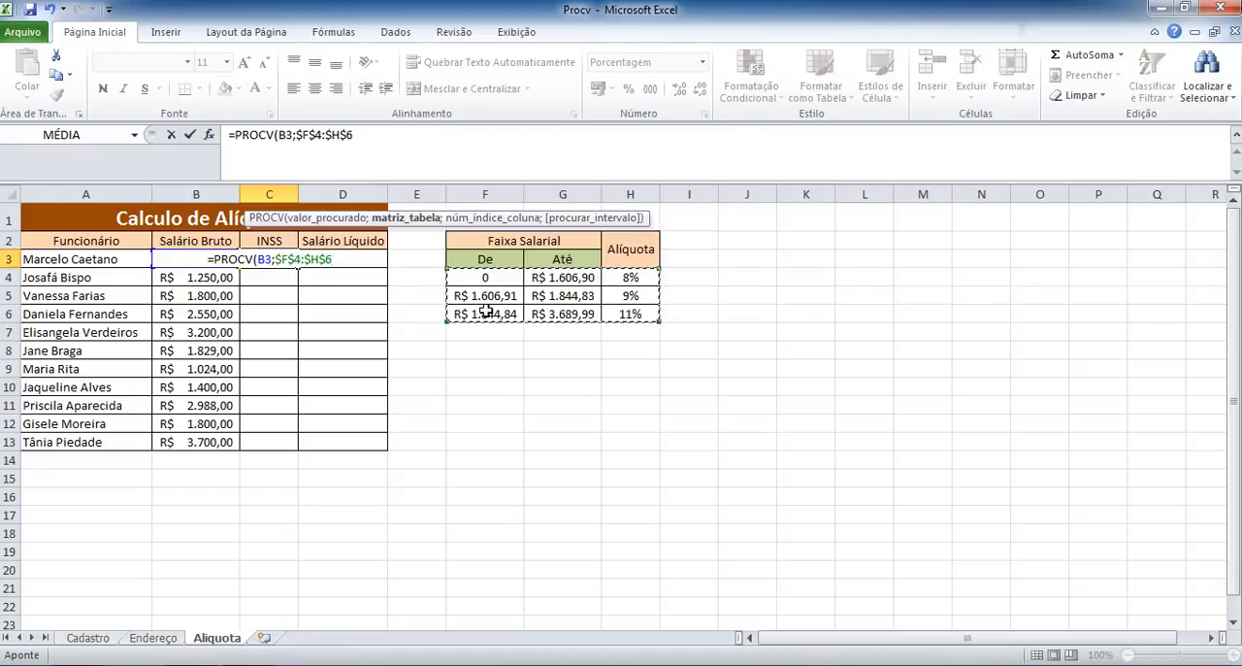
type(";")
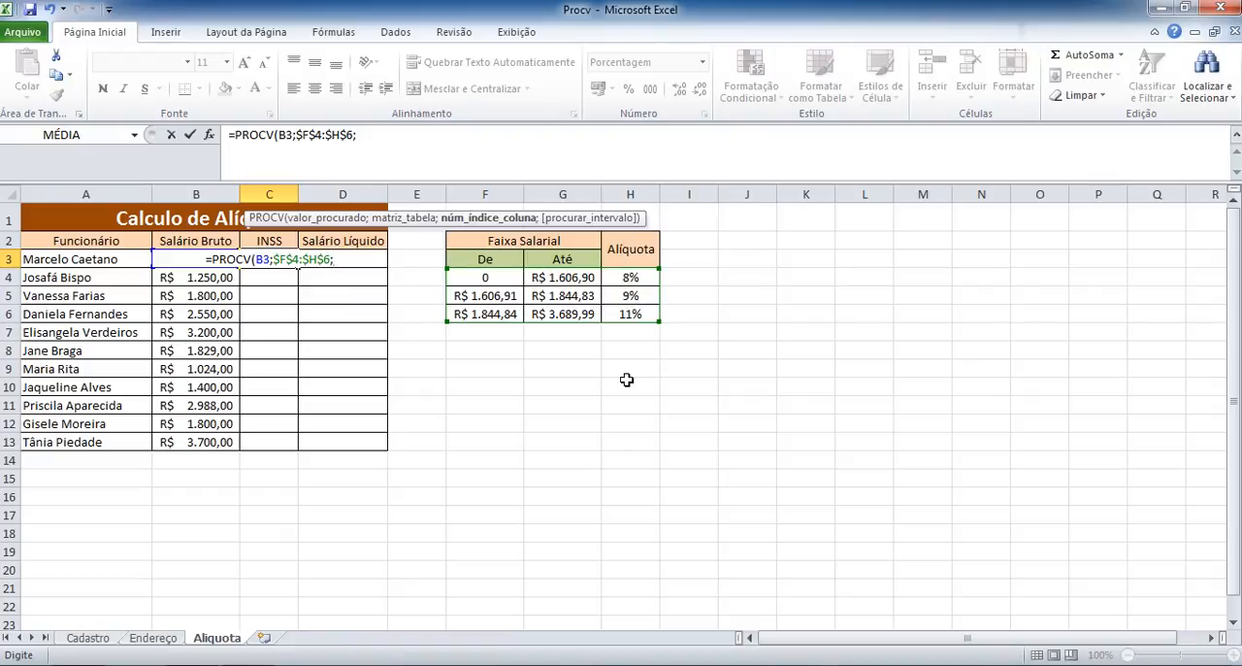
type("3")
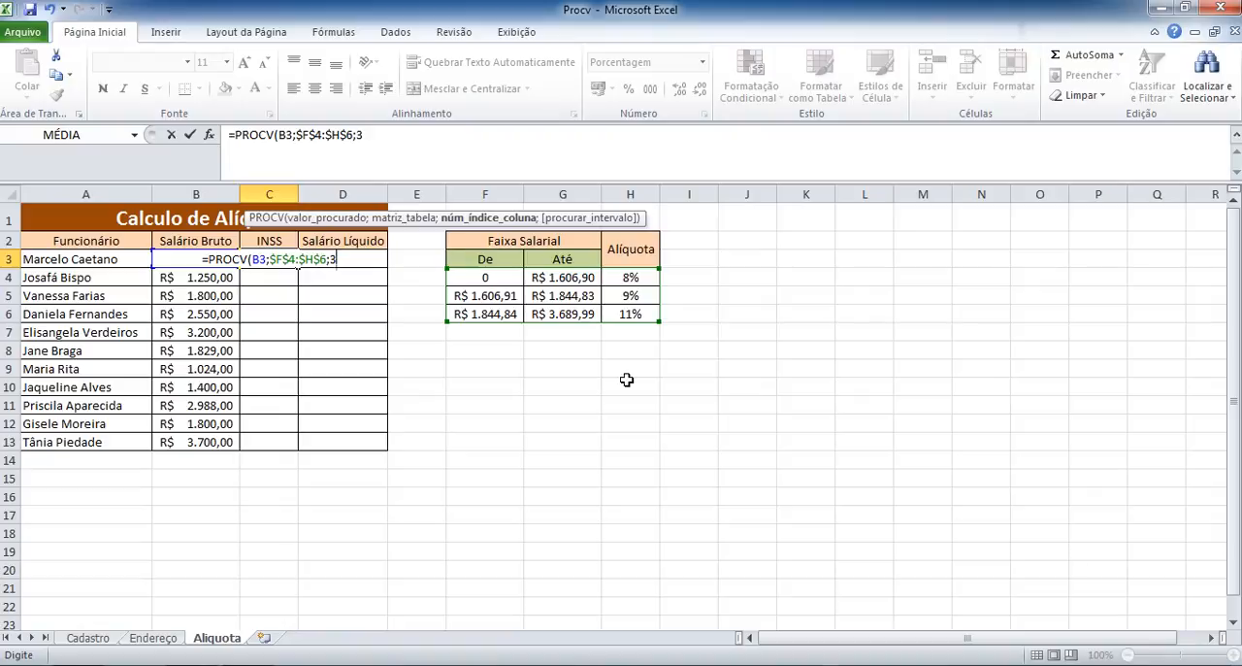
type(";")
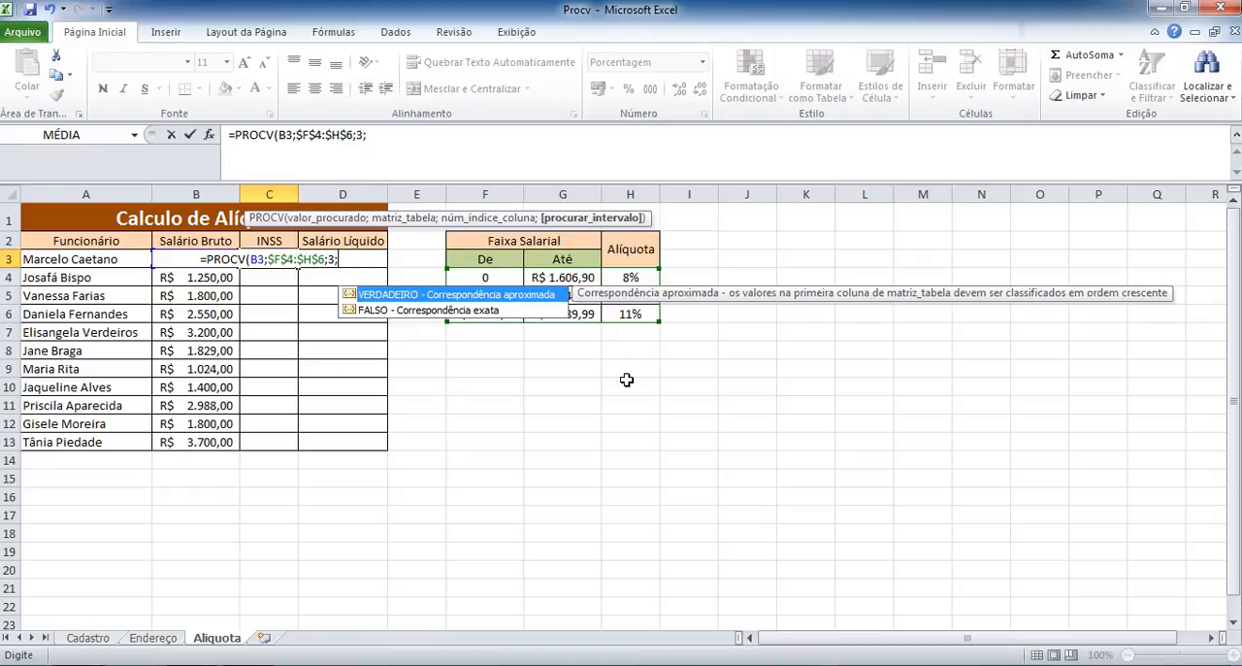
key("Tab")
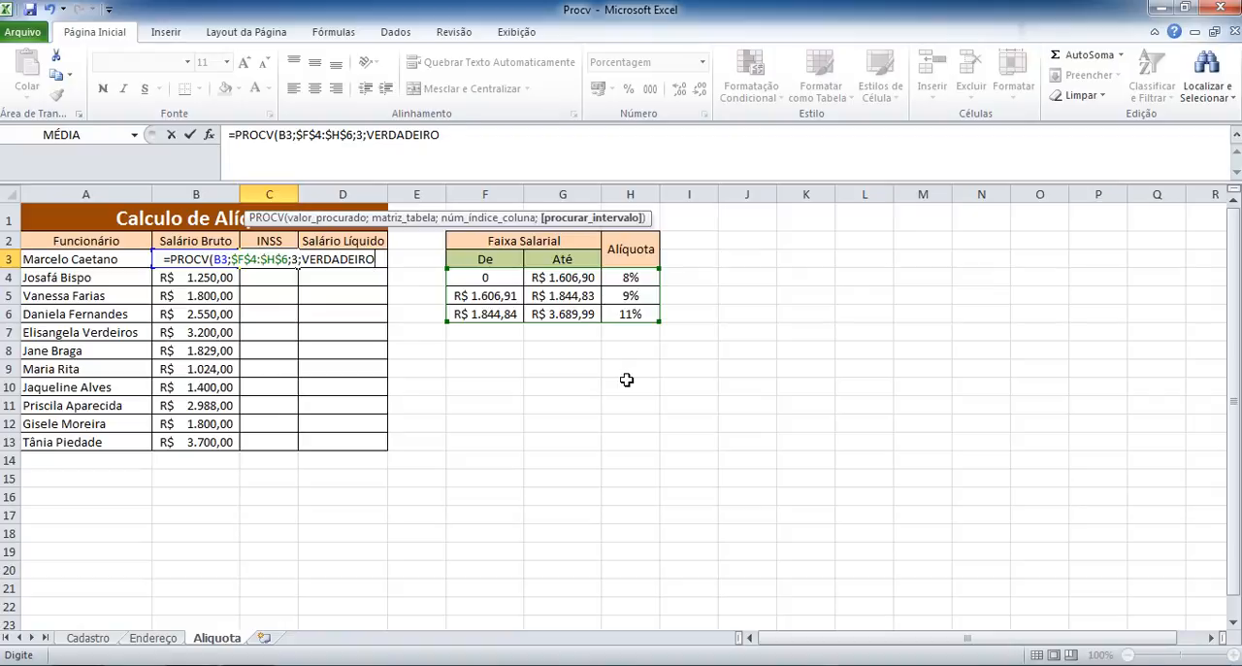
key("Return")
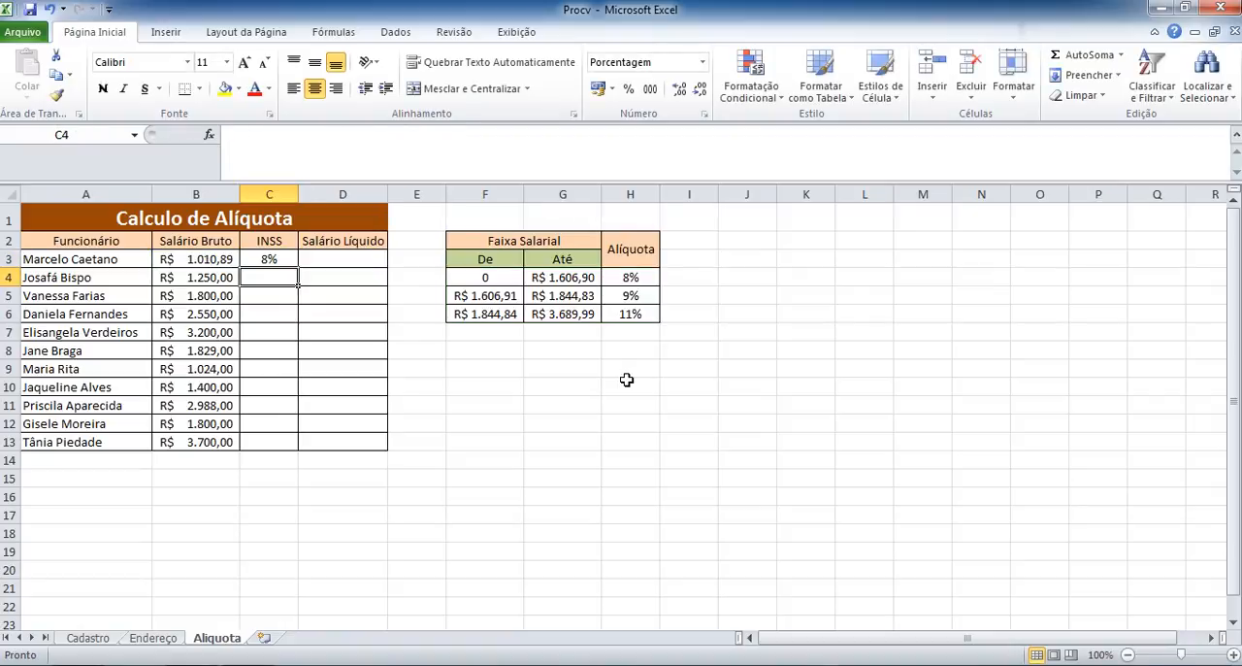
Copy the INSS formula from C3 down to C13 for all employees.
left_click(272, 258)
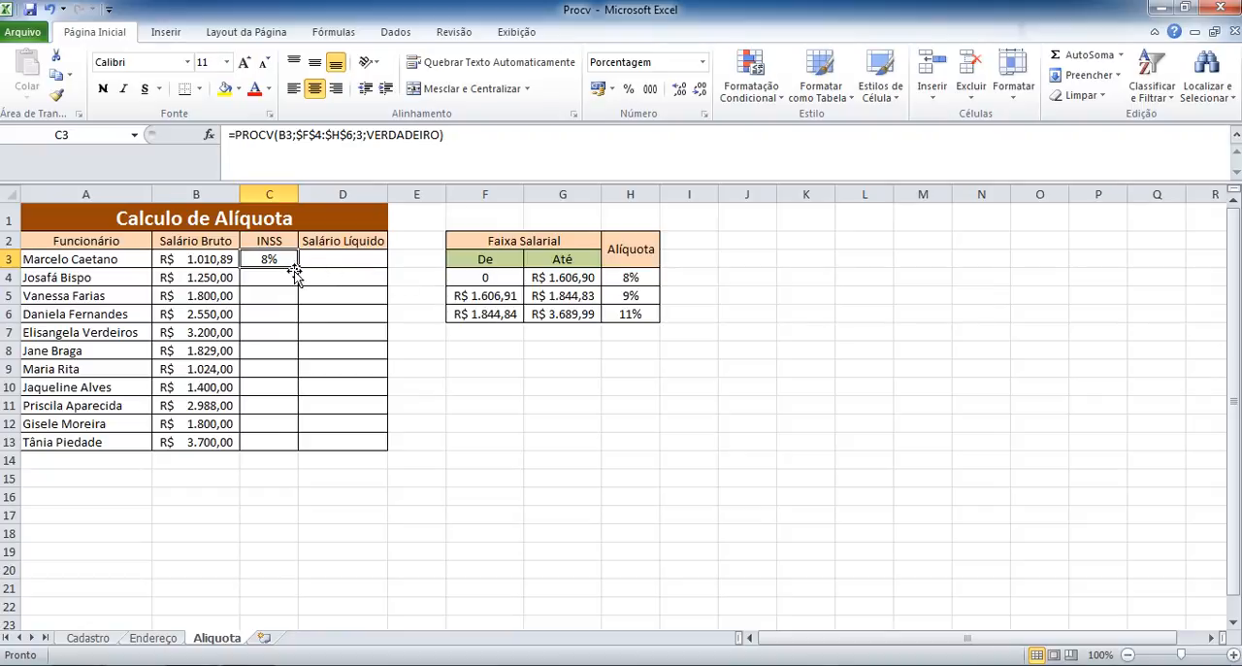
double_click(300, 269)
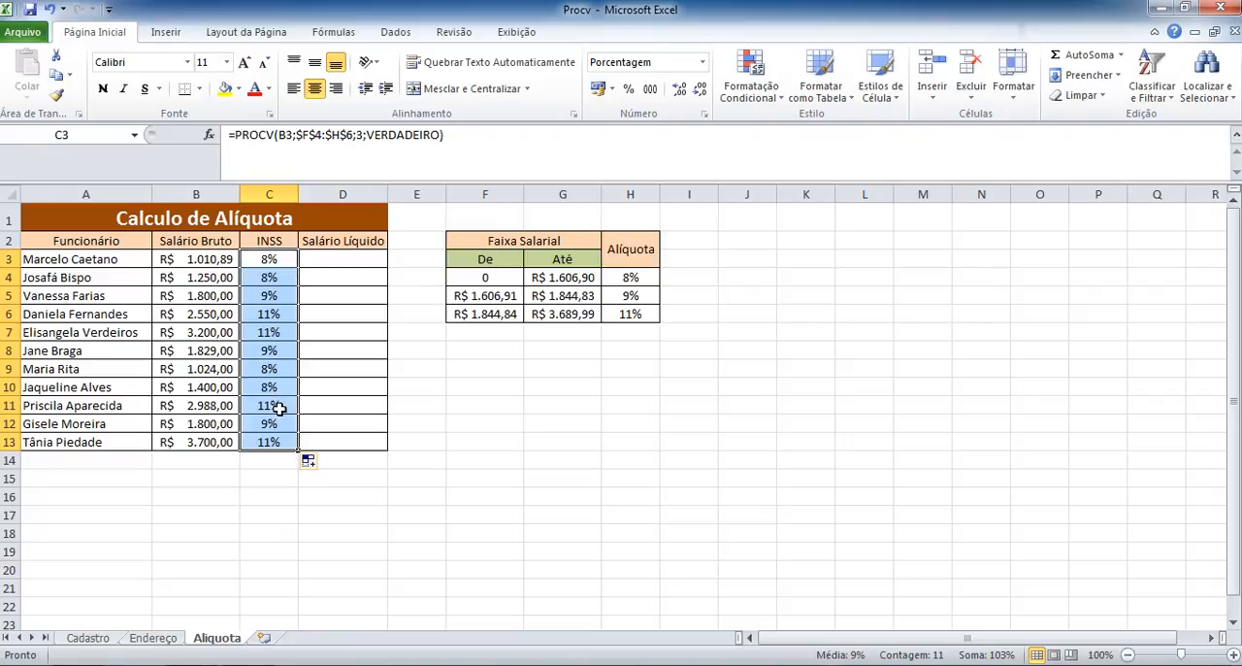
left_click(276, 262)
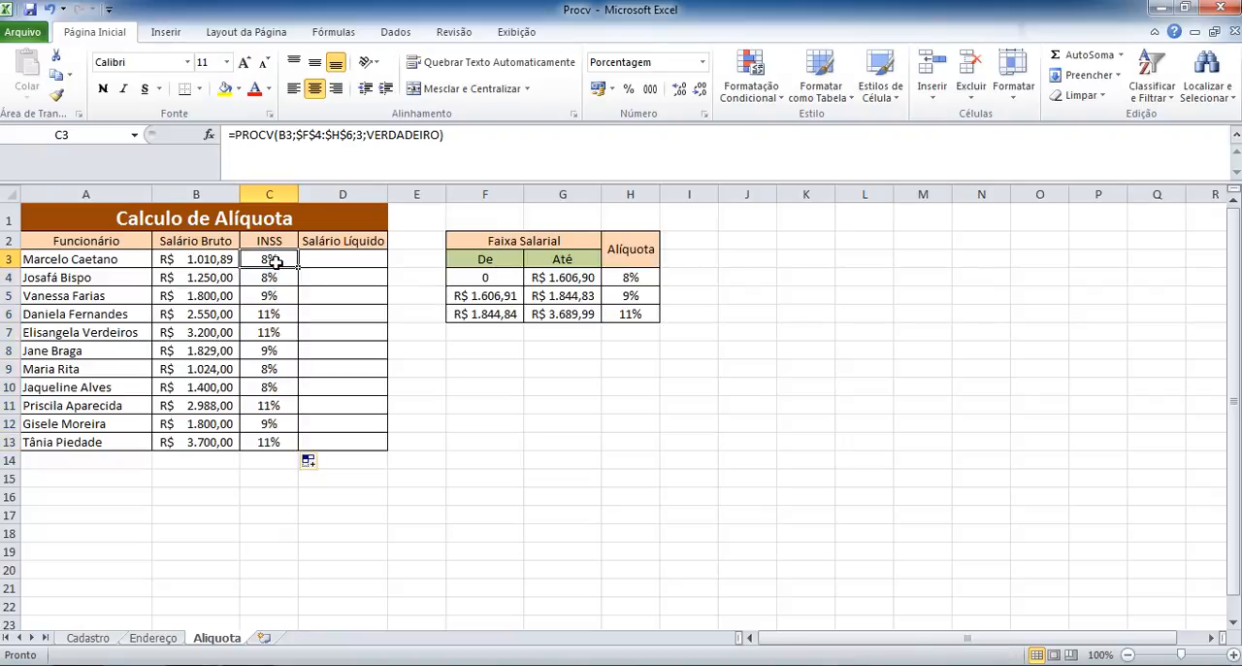
Calculate the net salary in D3 under Salário Líquido with the formula =B3-(B3*C3).
left_click(331, 259)
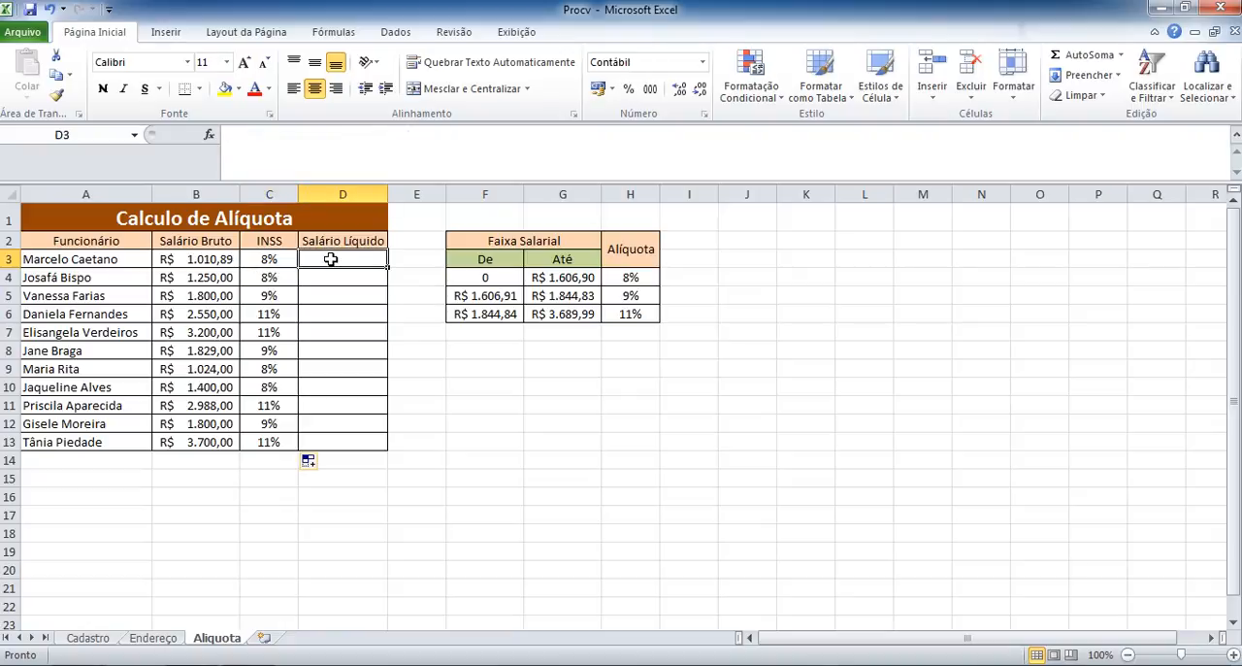
type("=")
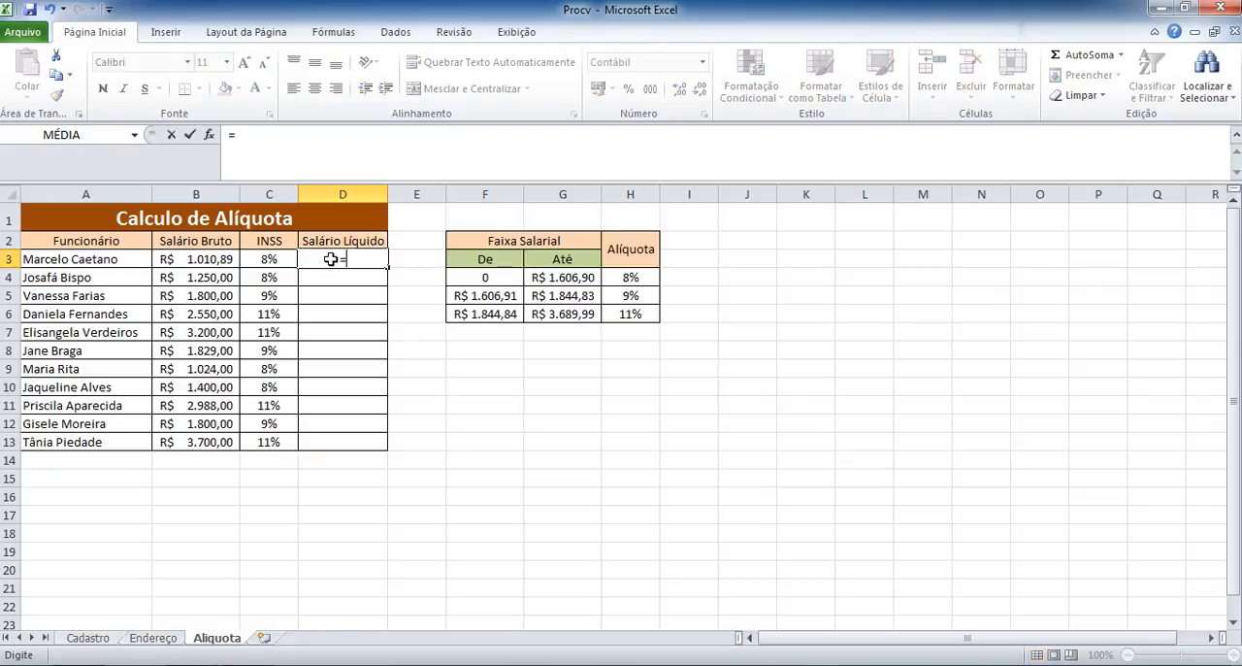
left_click(206, 259)
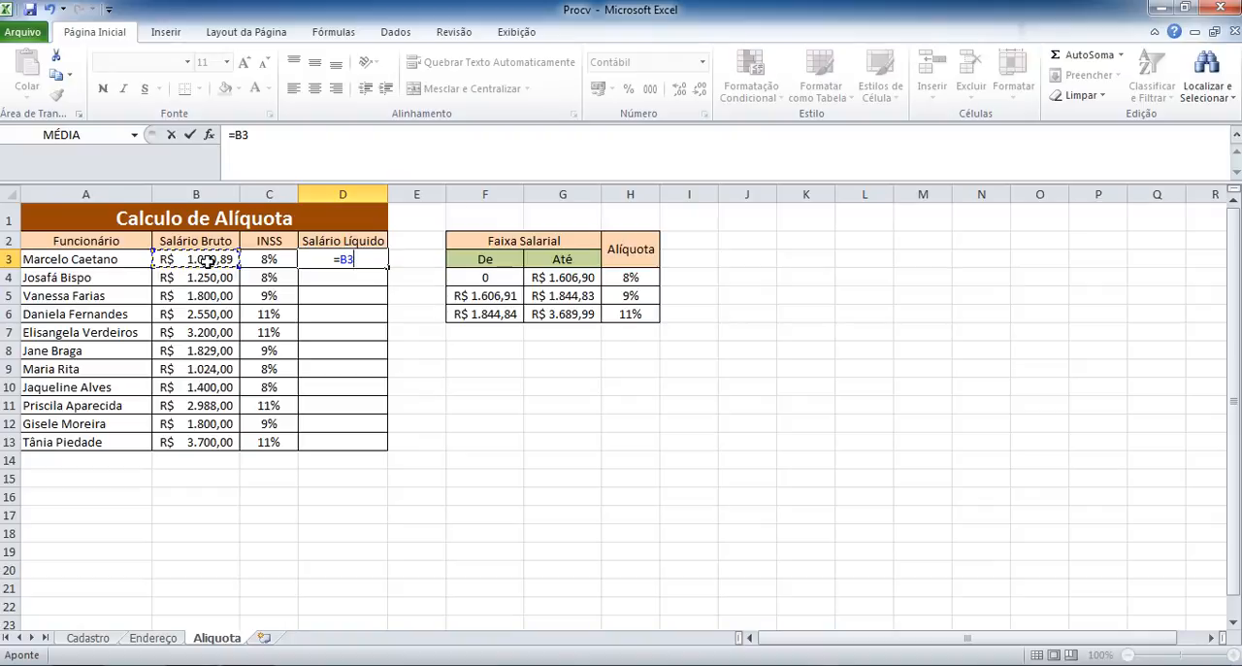
type("-(")
left_click(209, 259)
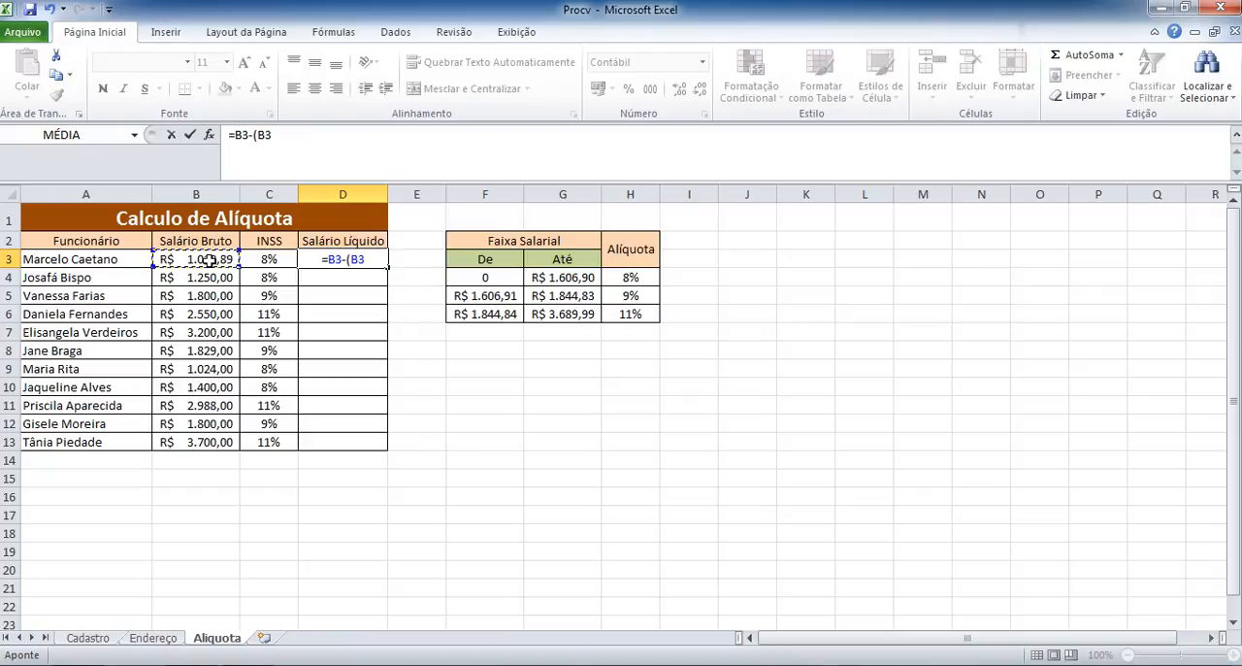
type("*")
left_click(271, 259)
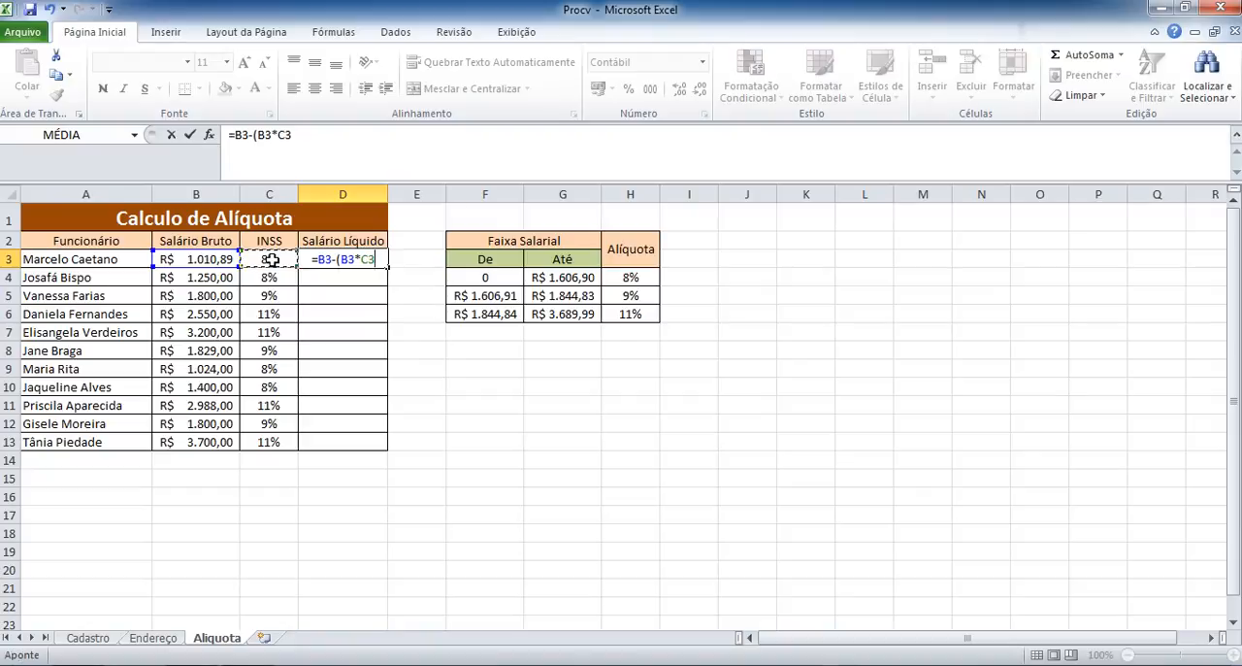
type(")")
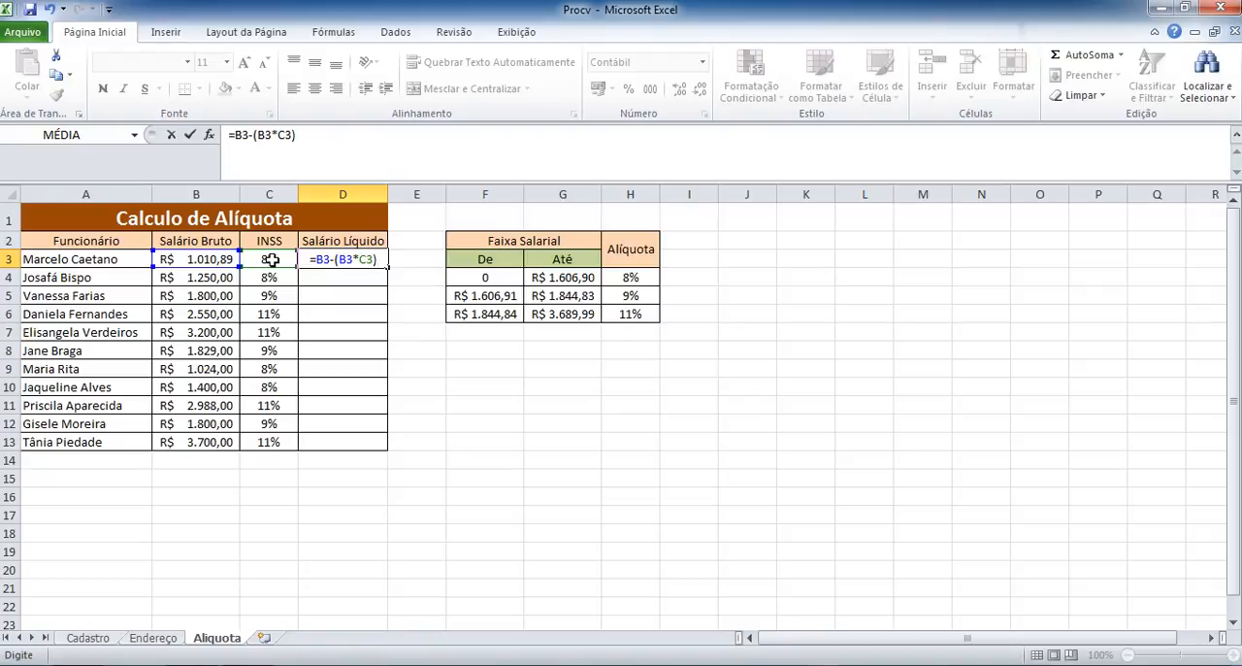
key("Return")
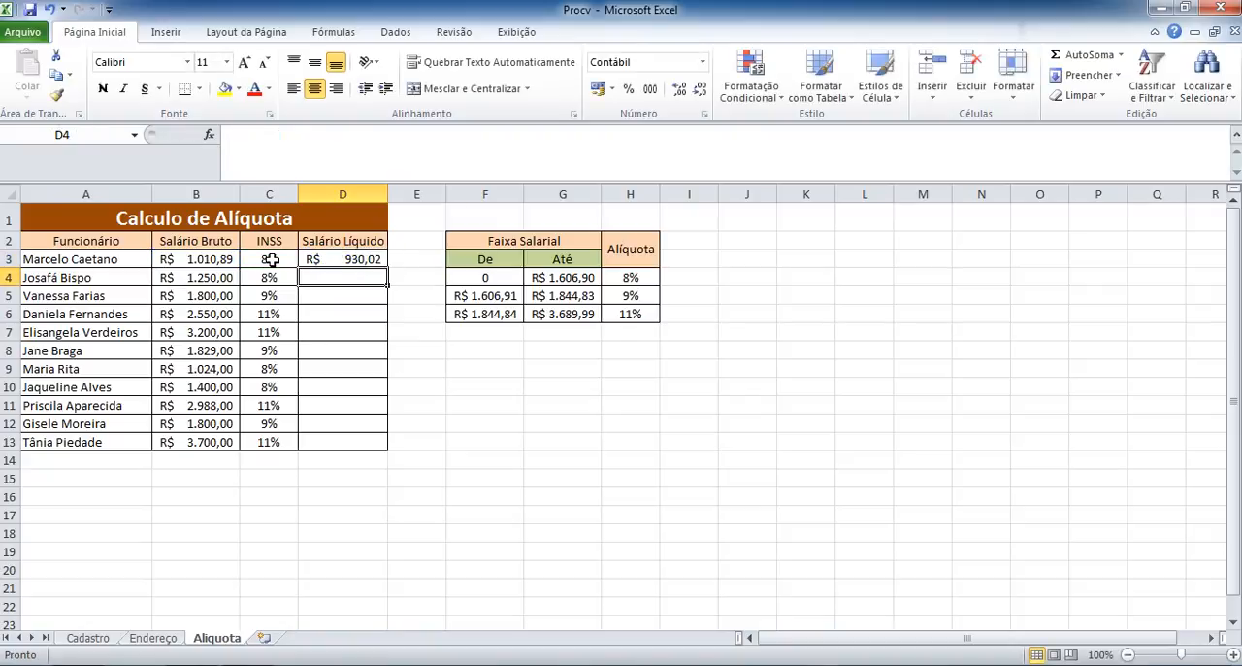
Enter the formula =B4*C4 in D4 to work out only the INSS deduction on the gross salary in B4.
left_click(331, 260)
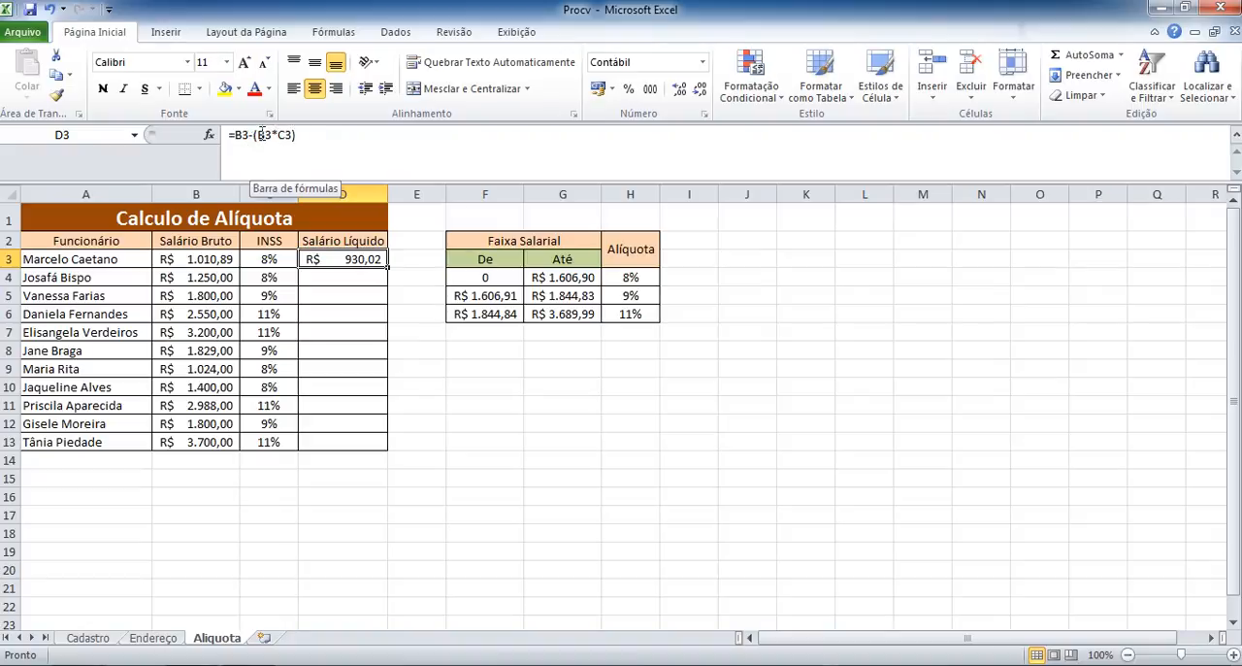
left_click(344, 278)
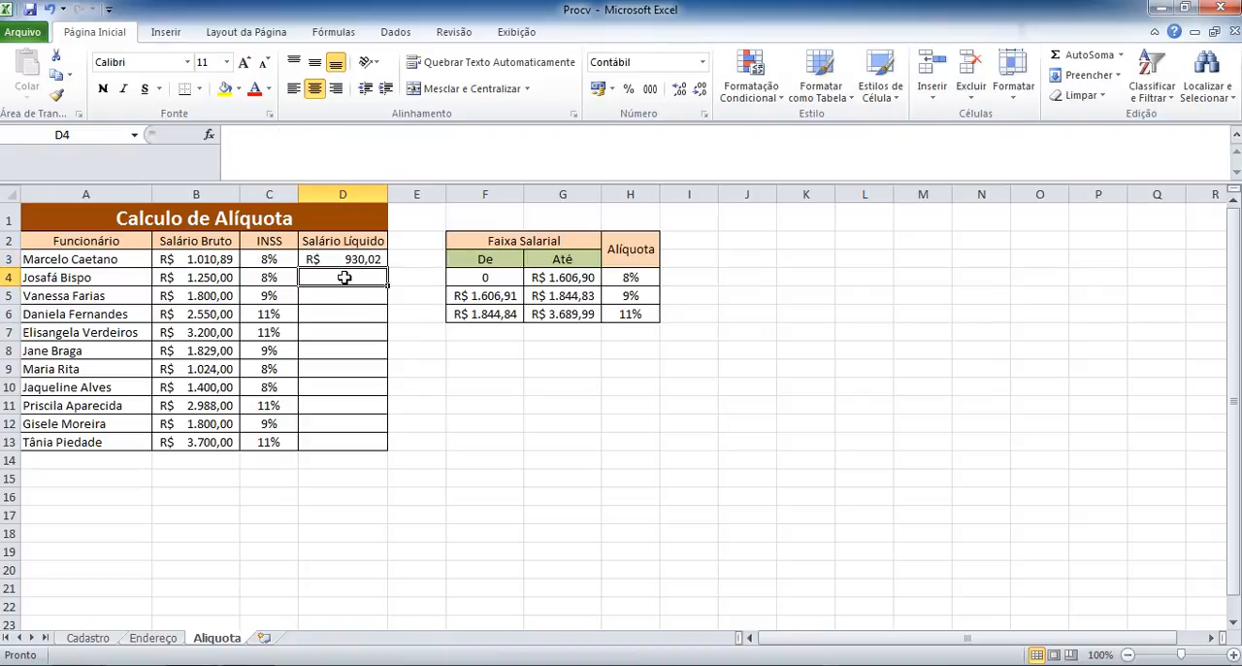
left_click(206, 282)
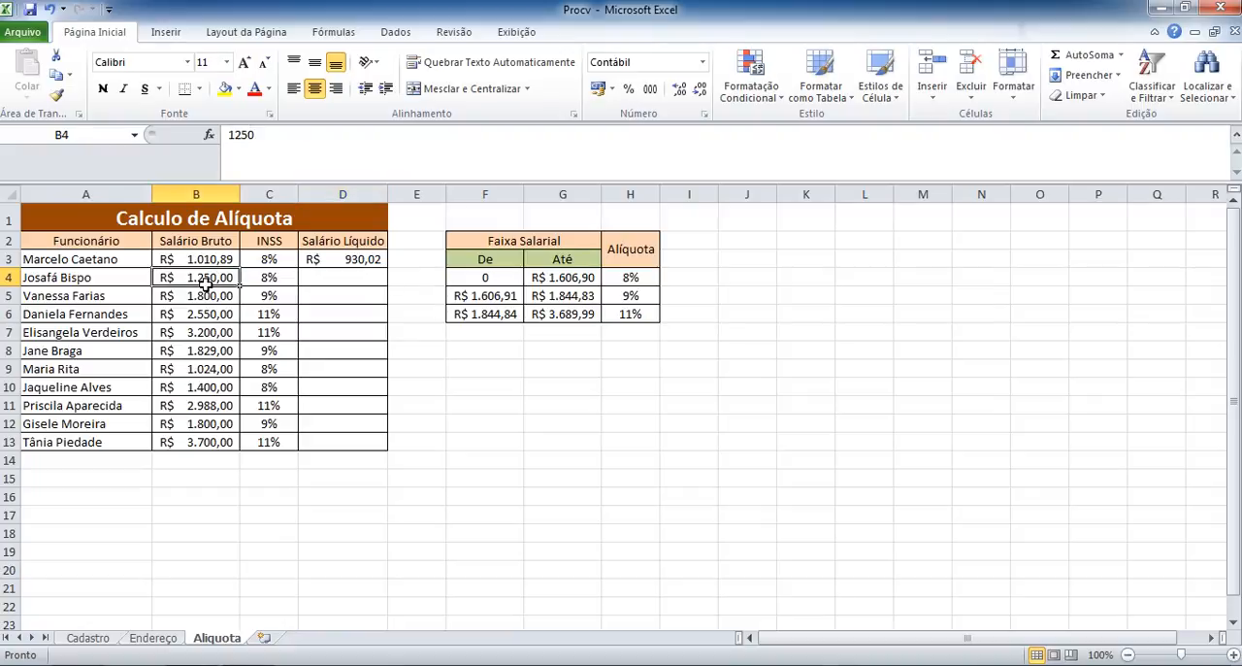
left_click(311, 281)
type("=")
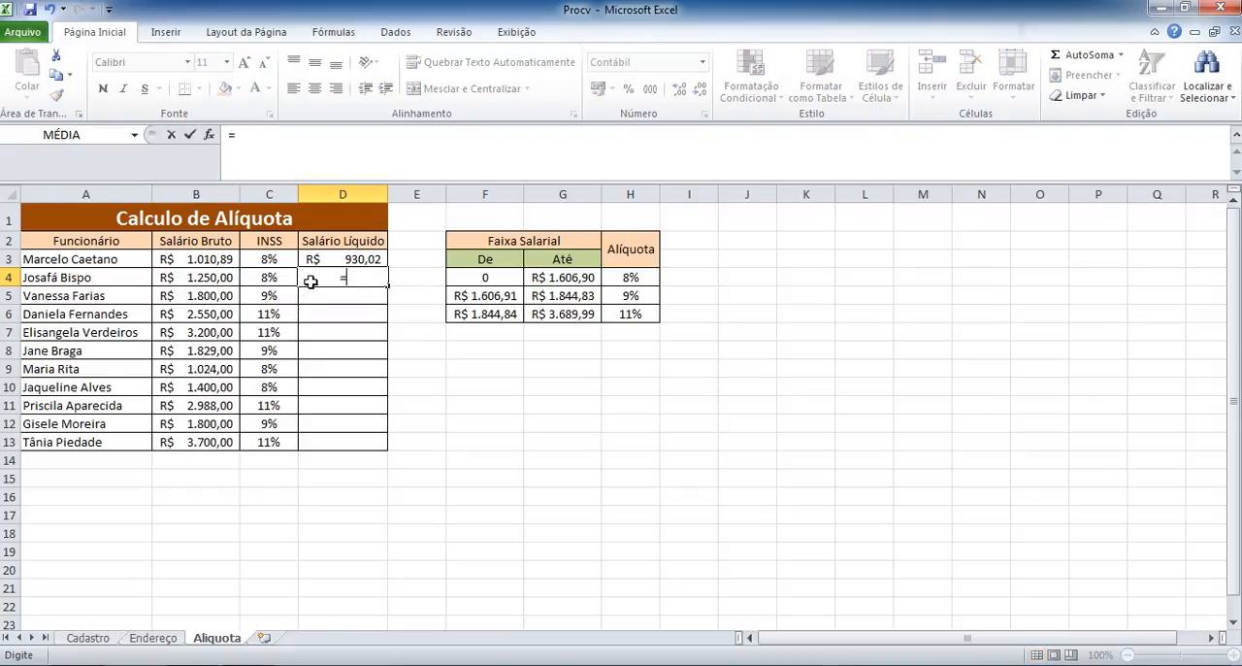
left_click(213, 280)
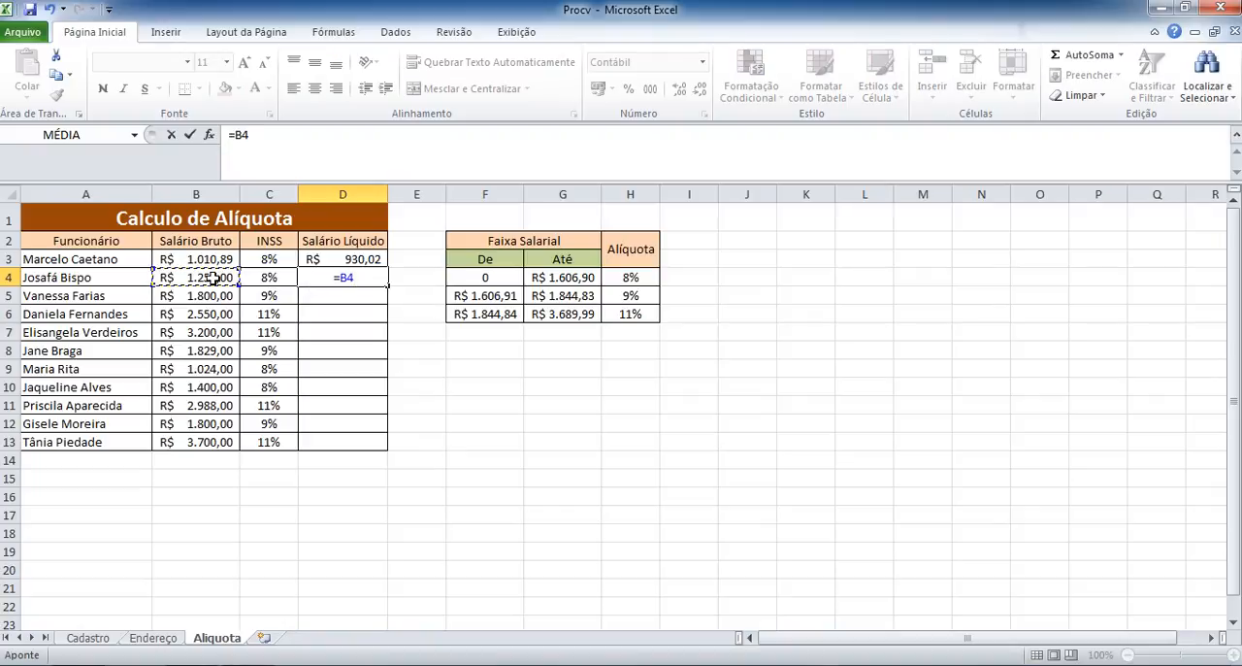
type("*")
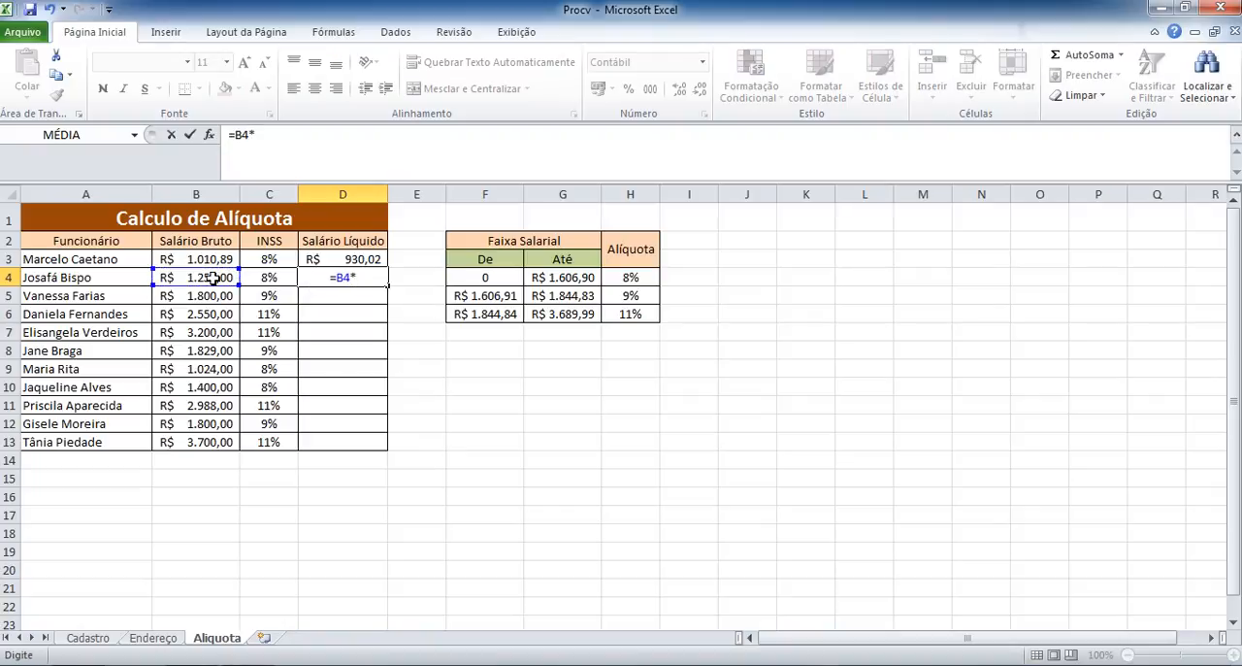
left_click(276, 280)
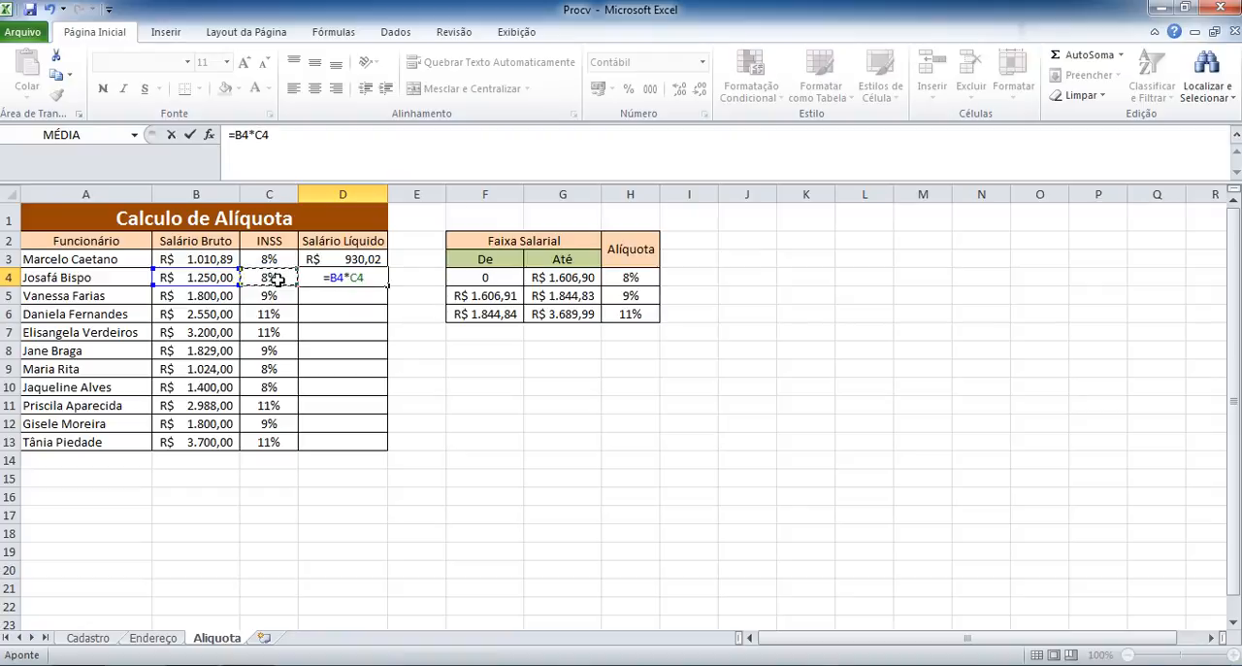
key("Return")
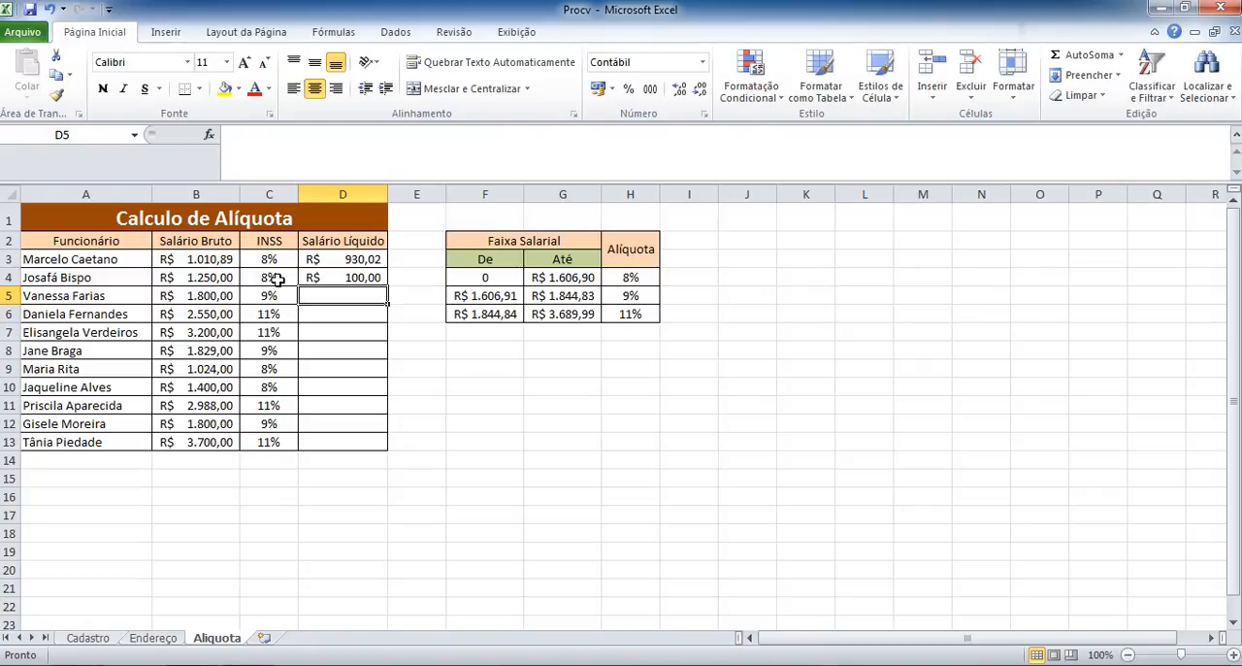
Compare the formula in D4 with the net salary formula in D3.
left_click(359, 279)
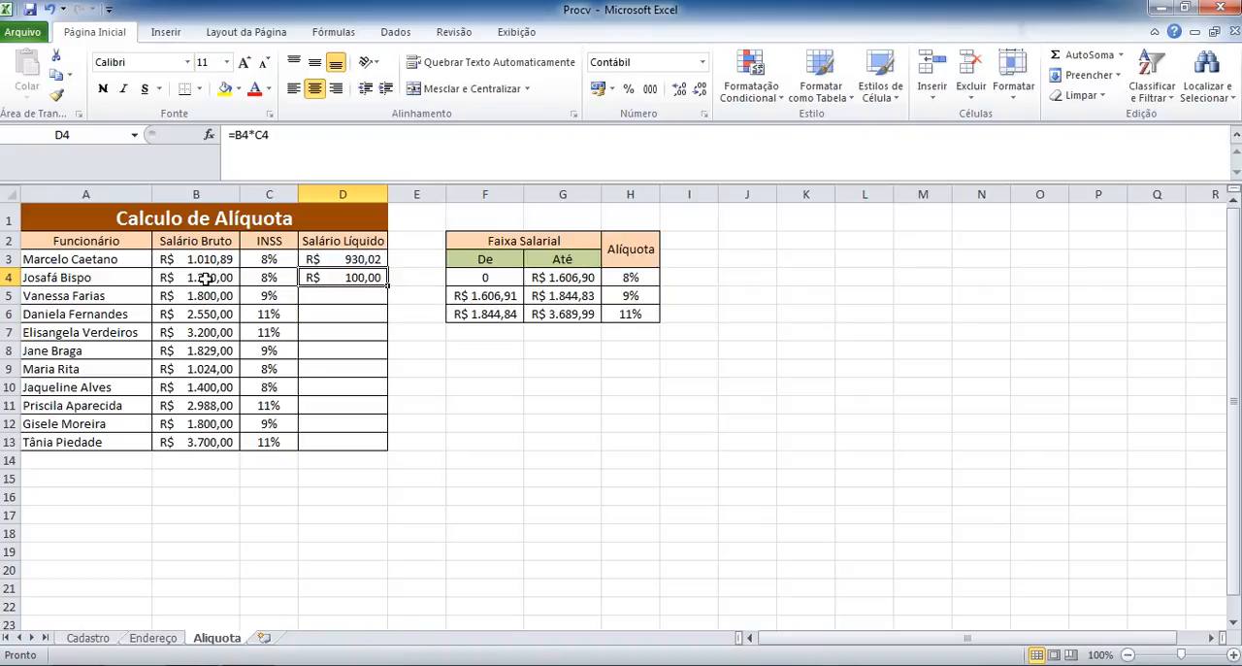
left_click(351, 259)
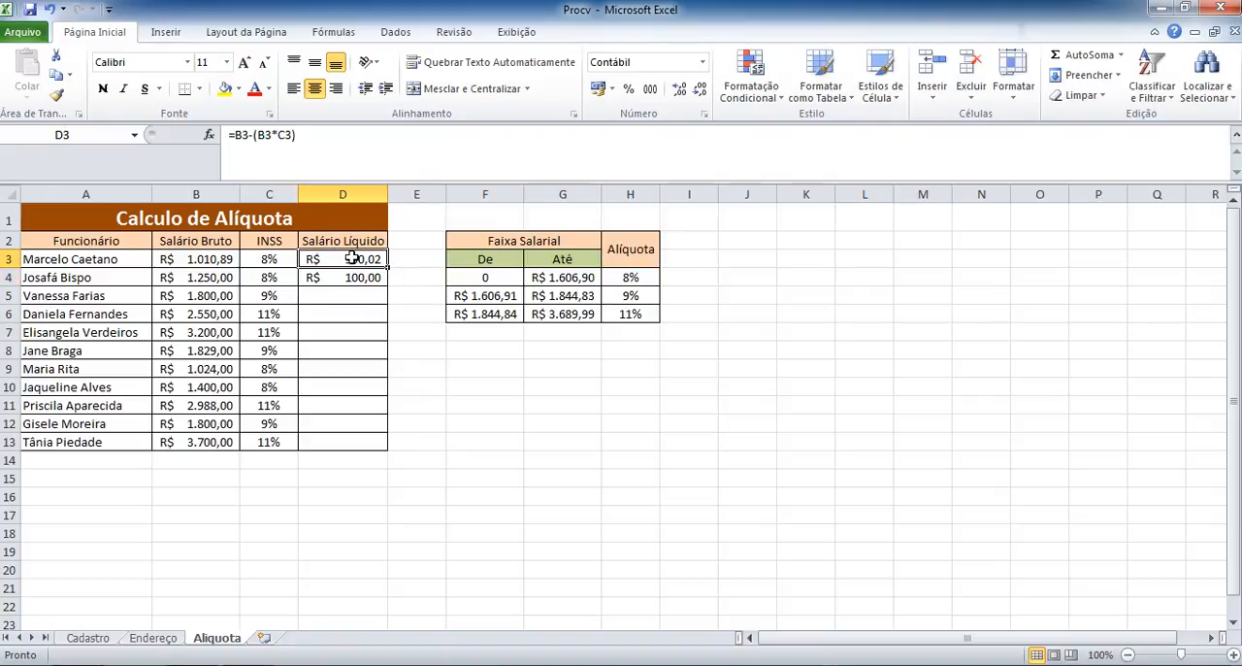
left_click(286, 134)
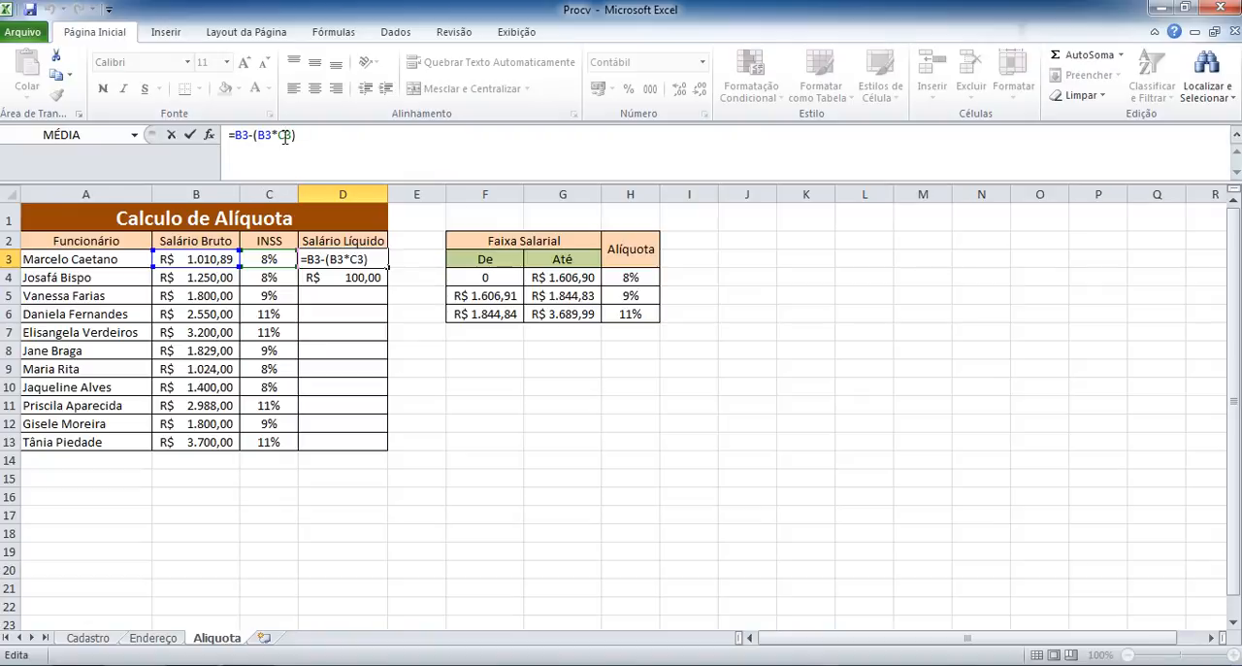
key("ctrl+Return")
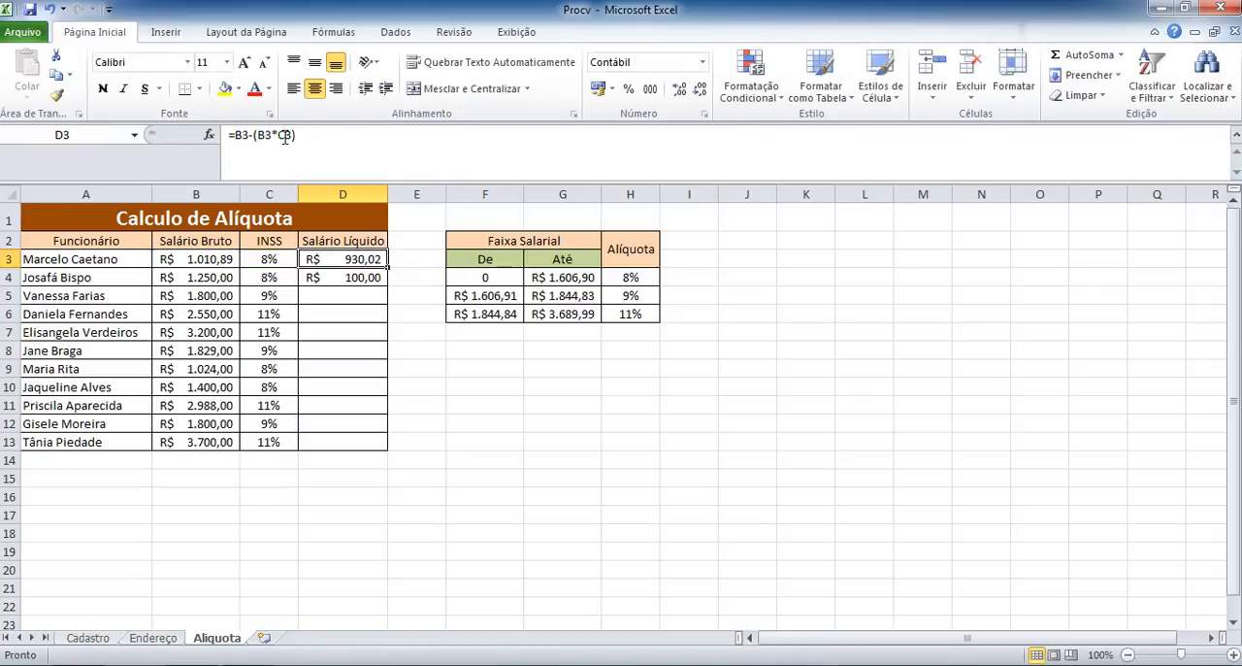
Copy the net salary formula from D3 down to D13, replacing the formula in D4, and check the copy in D10.
left_click(388, 268)
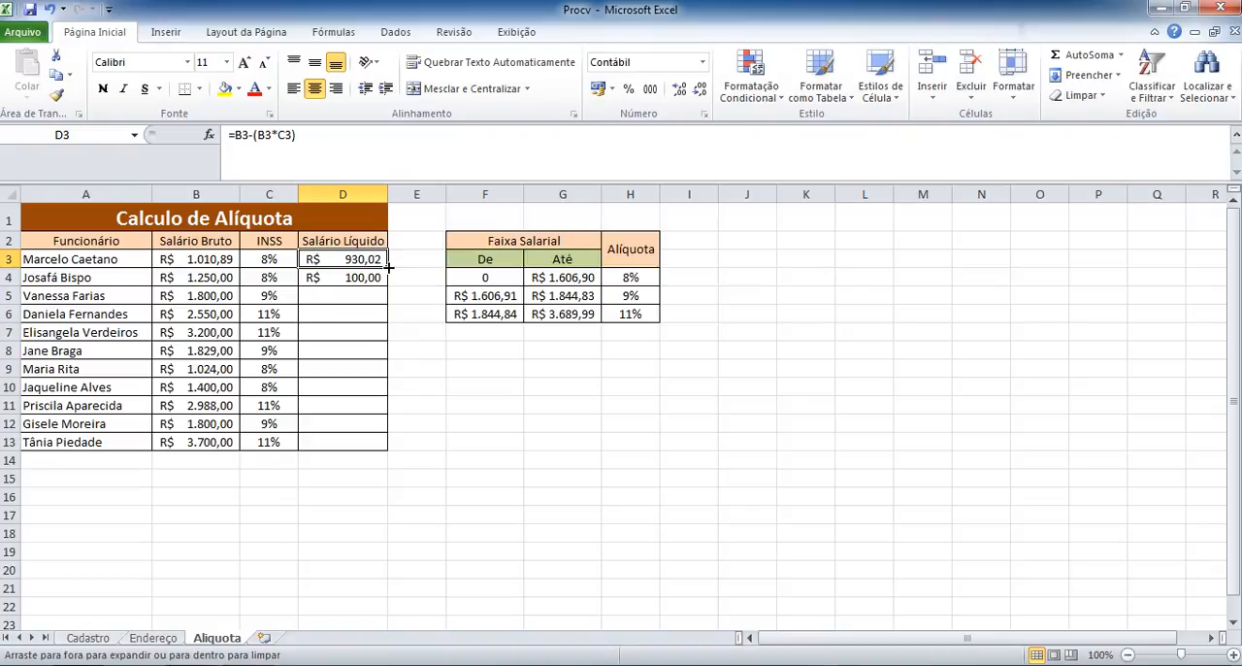
left_click_drag(388, 268, 389, 285)
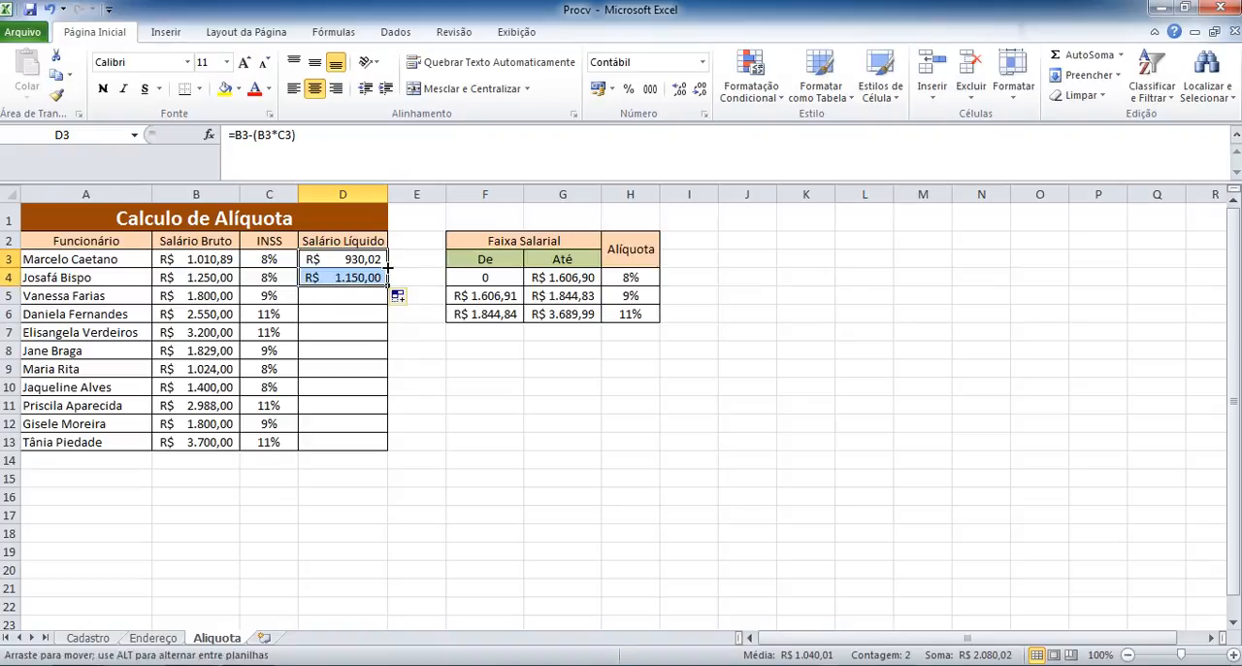
double_click(386, 284)
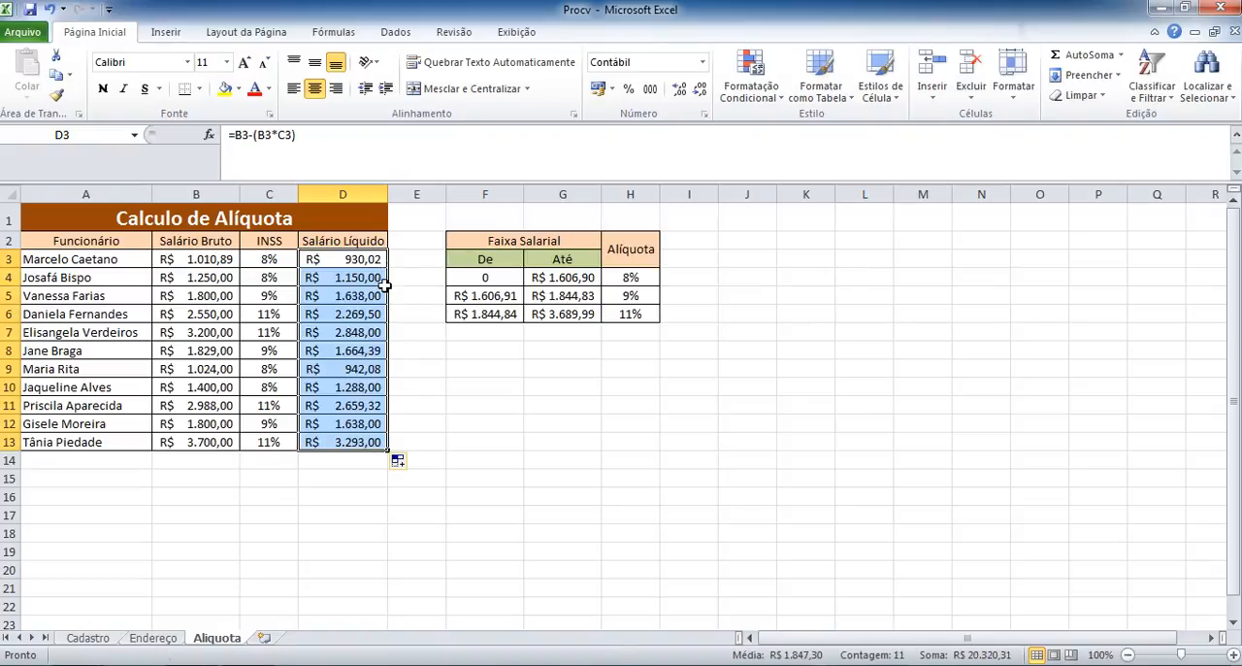
left_click(355, 384)
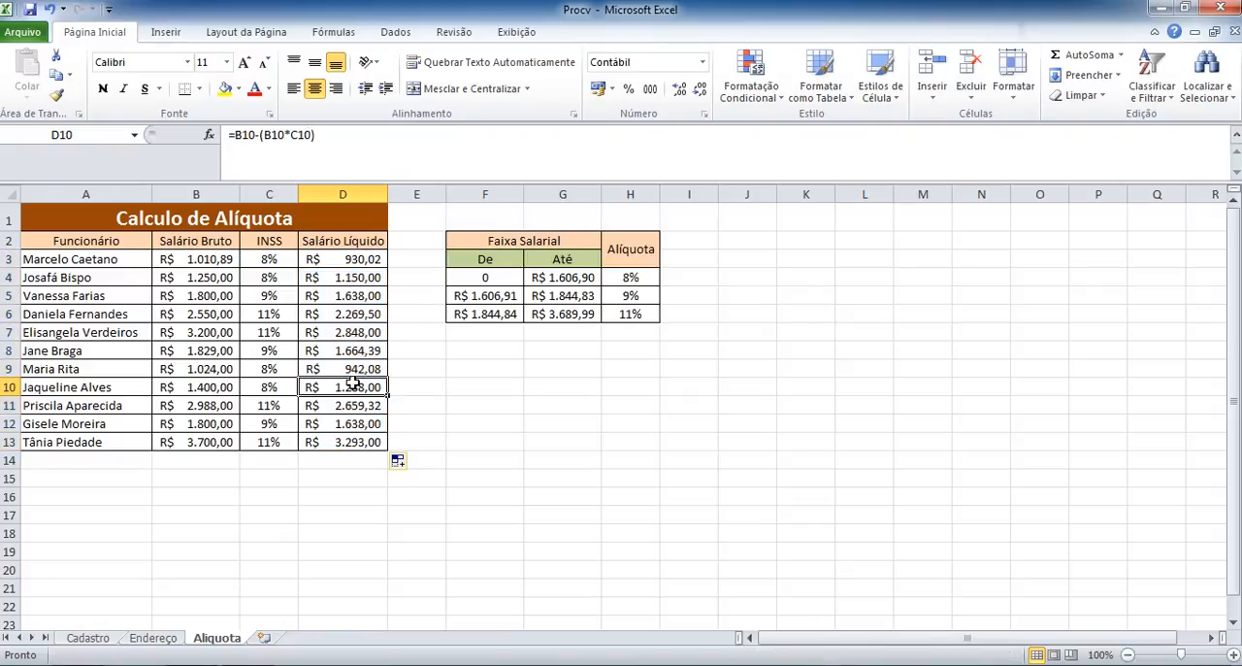
Review the PROCV formulas in D3 and E3 on the Endereço sheet and the empty cell A3 under Nome do Cliente.
left_click(262, 219)
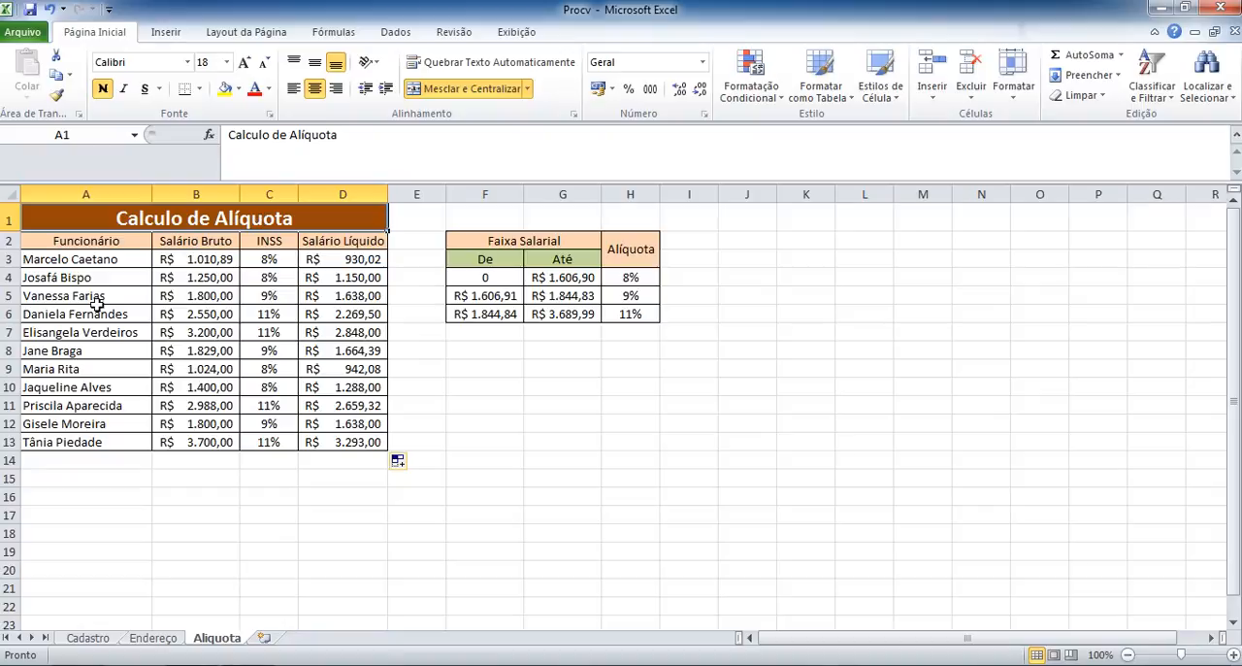
left_click(155, 637)
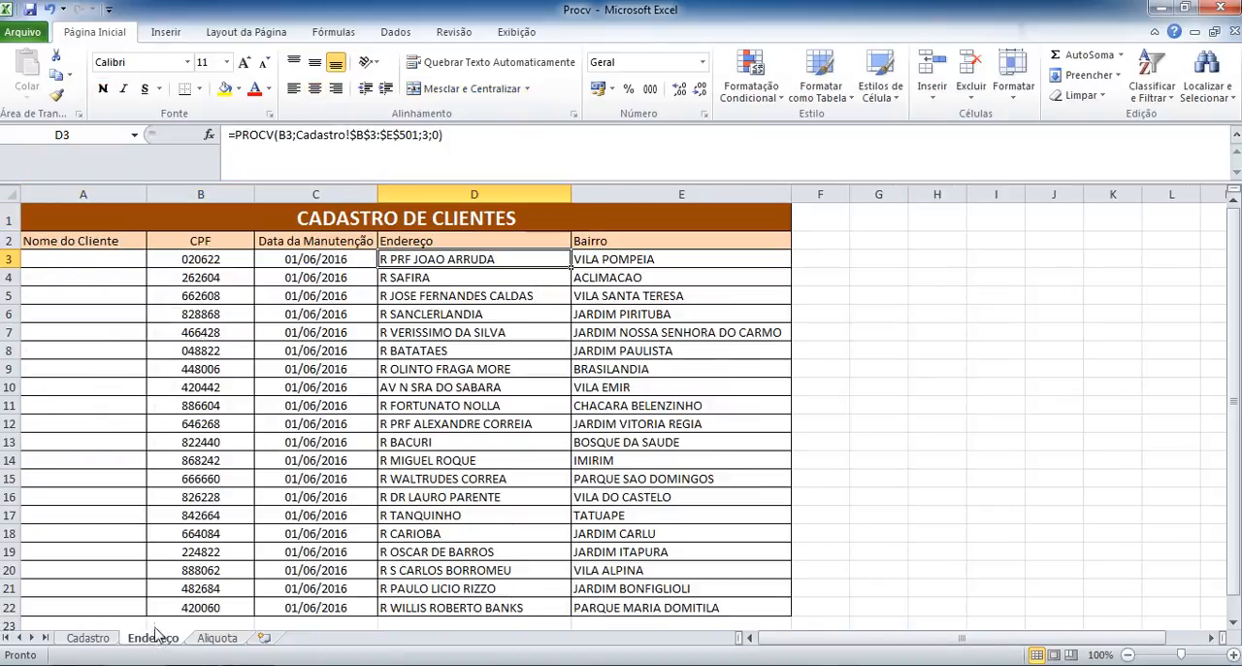
left_click(53, 263)
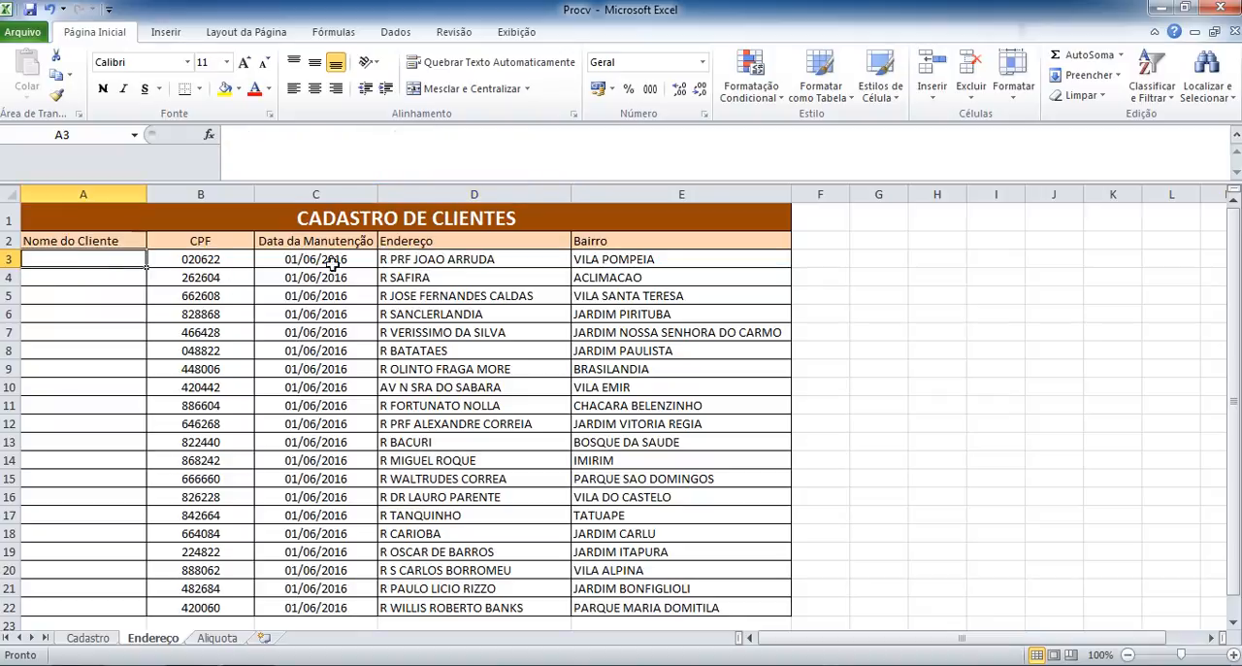
left_click(427, 260)
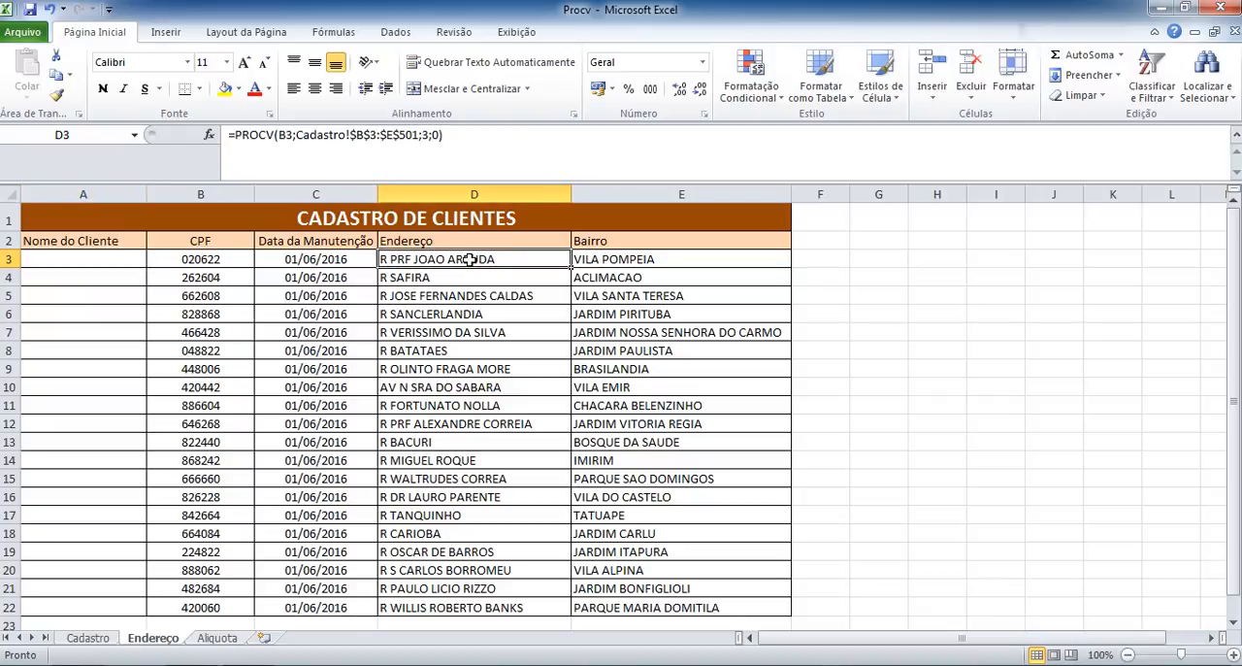
left_click(596, 262)
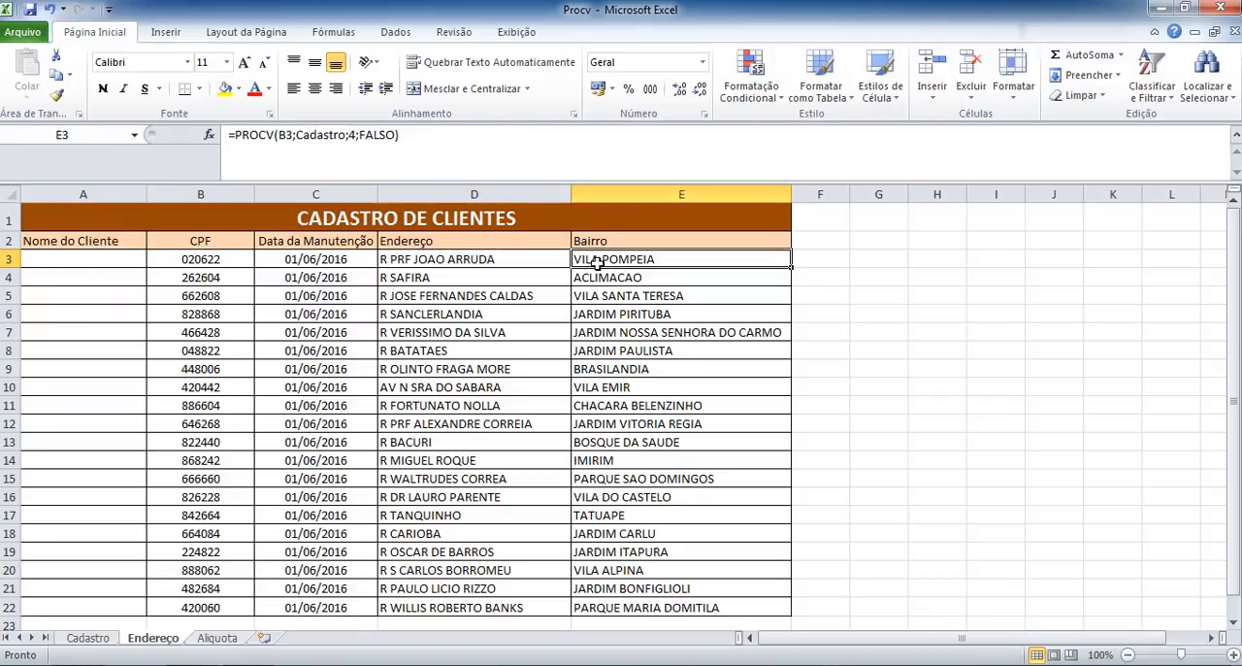
left_click(78, 262)
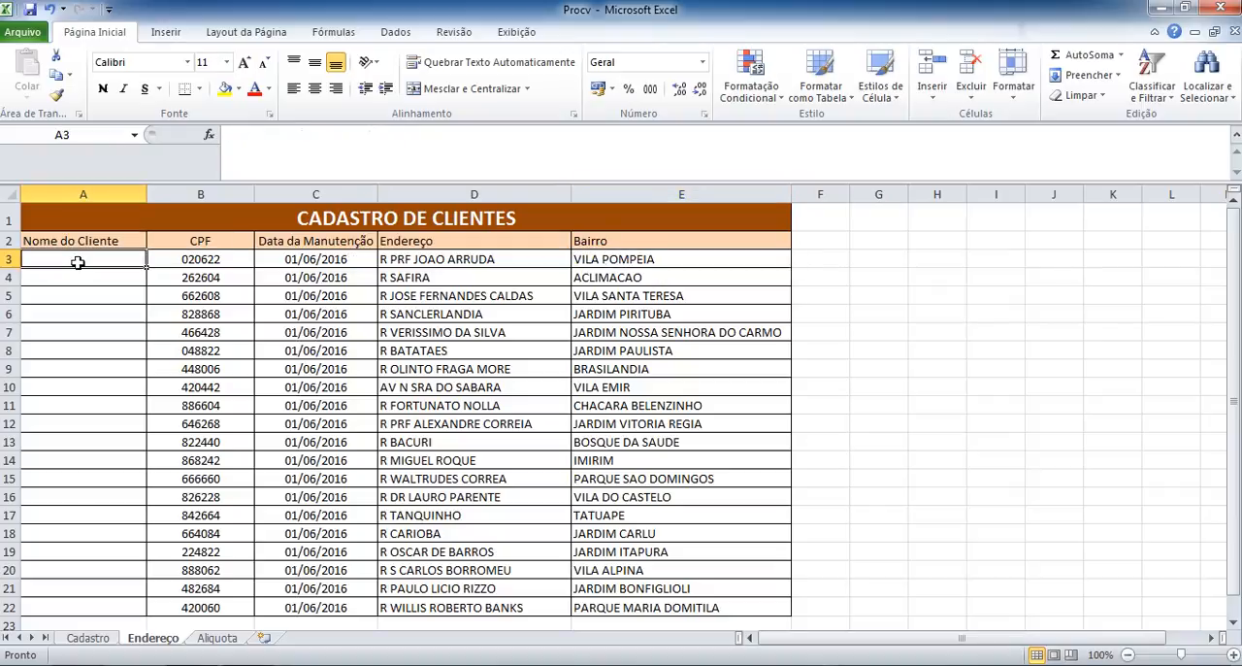